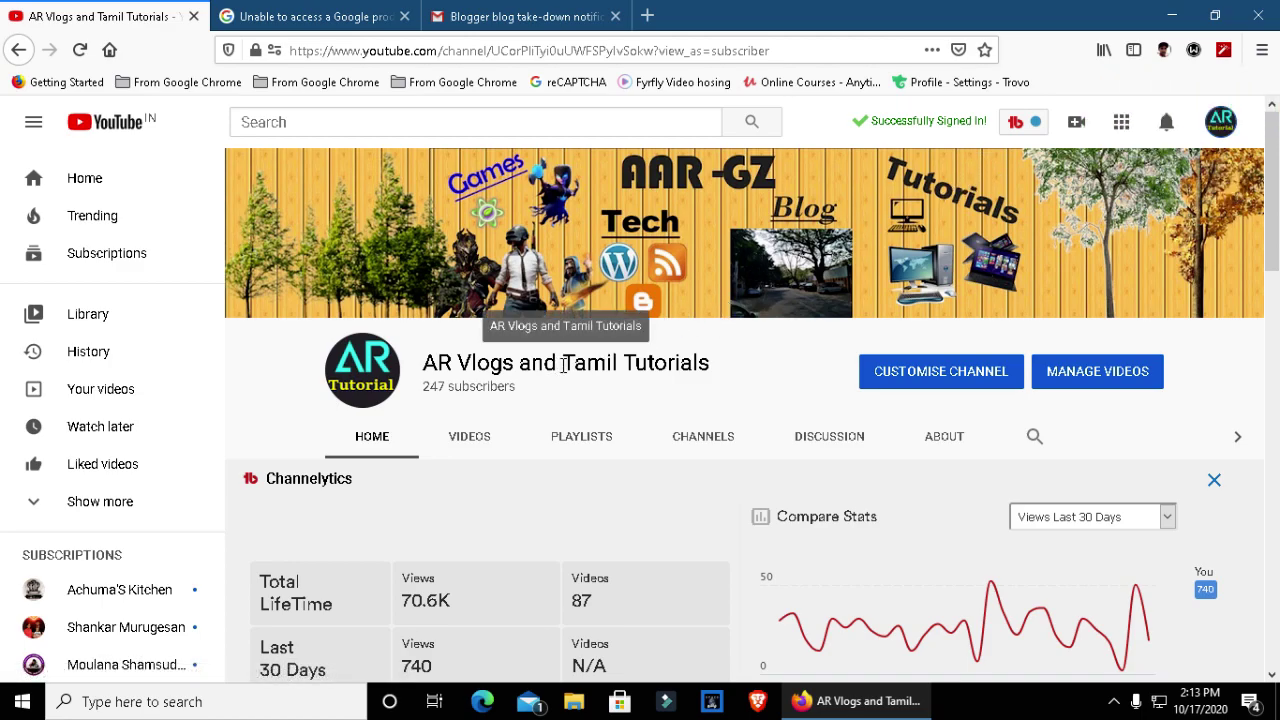
# Step: Highlight the Tamil Tutorials channel name on the YouTube channel page
pyautogui.moveTo(564, 366); pyautogui.dragTo(712, 364)
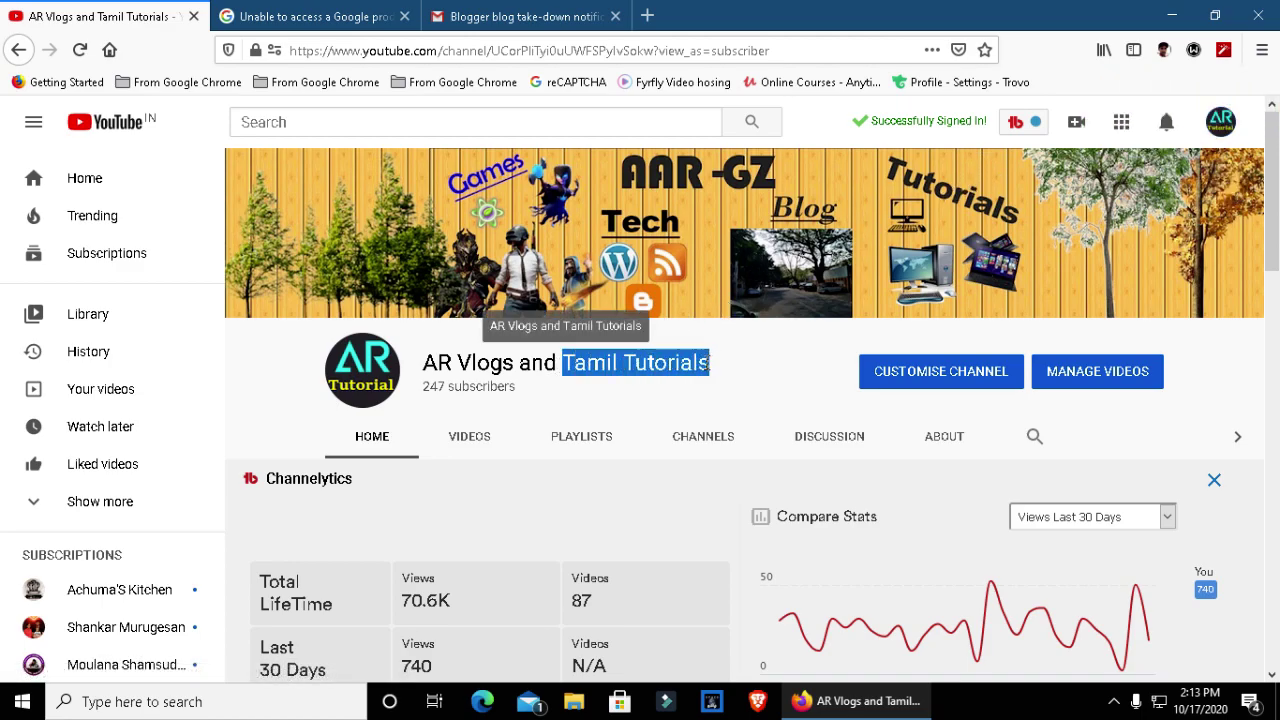
pyautogui.click(654, 368)
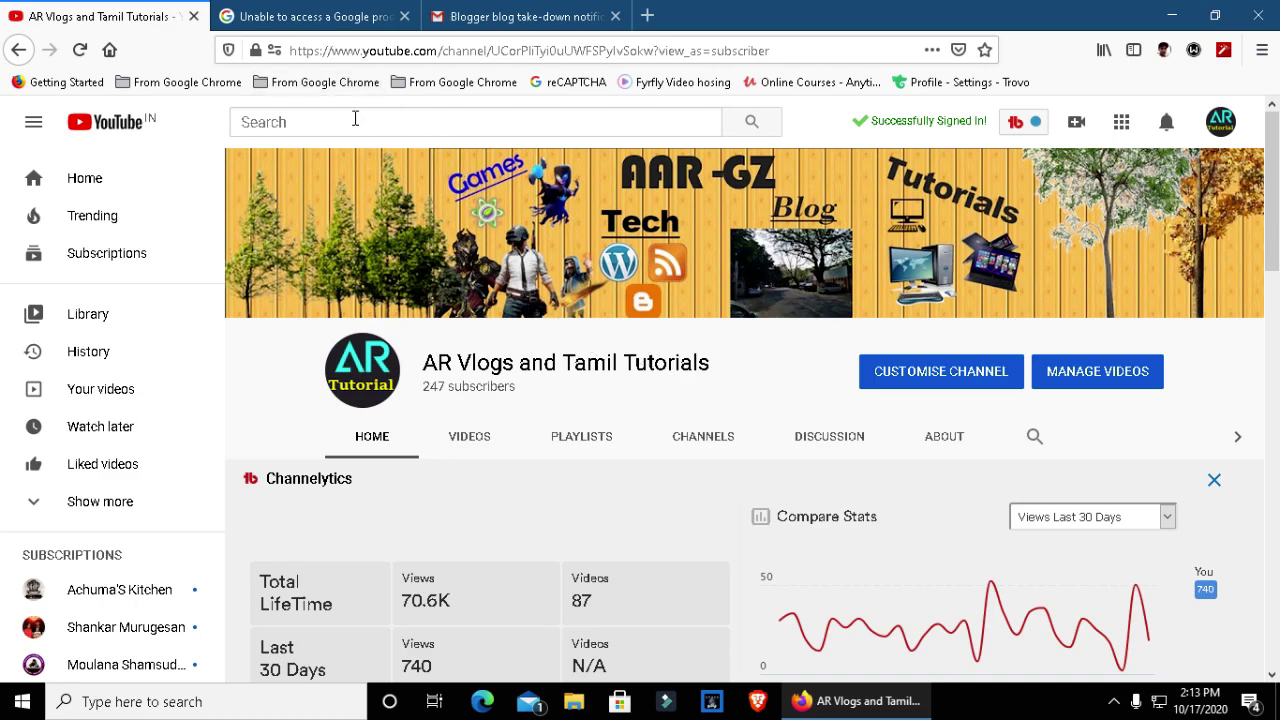
pyautogui.scroll(-1, 417, 381)
pyautogui.scroll(-2, 417, 381)
pyautogui.scroll(4, 435, 362)
pyautogui.moveTo(422, 366); pyautogui.dragTo(676, 366)
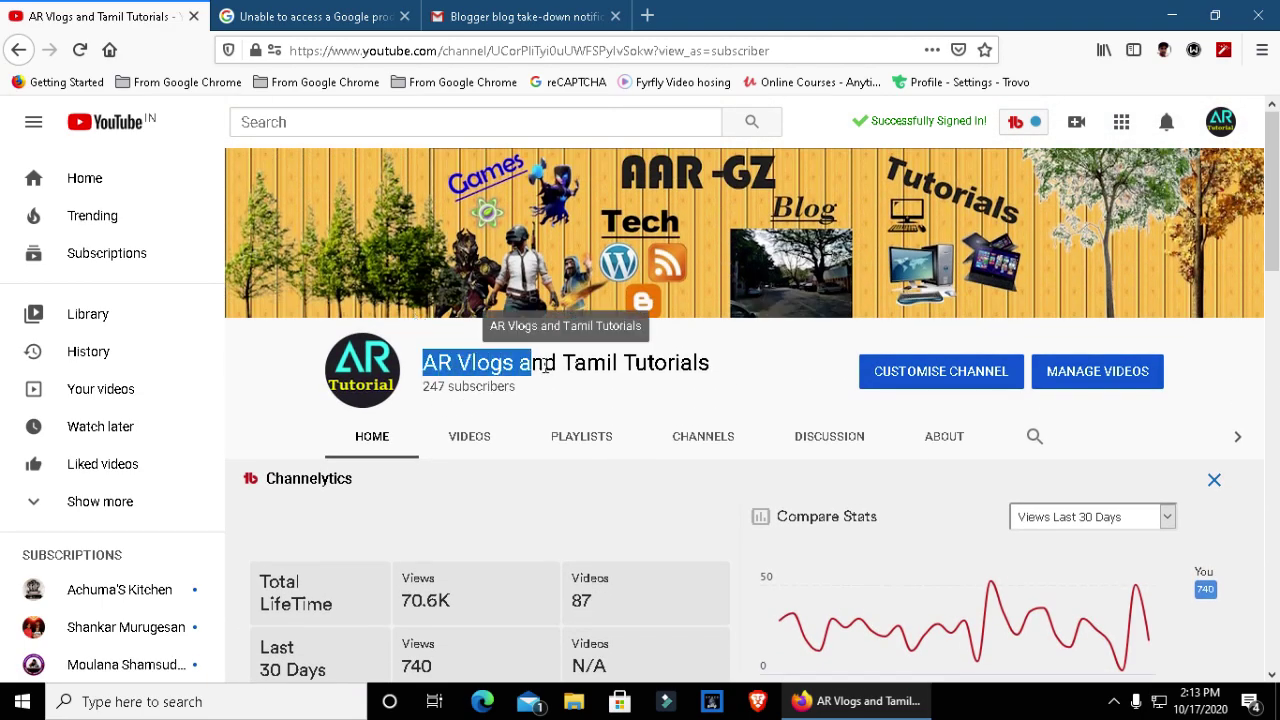
# Step: Switch to the Blogger take-down email and highlight its Affected URLs lines
pyautogui.click(506, 22)
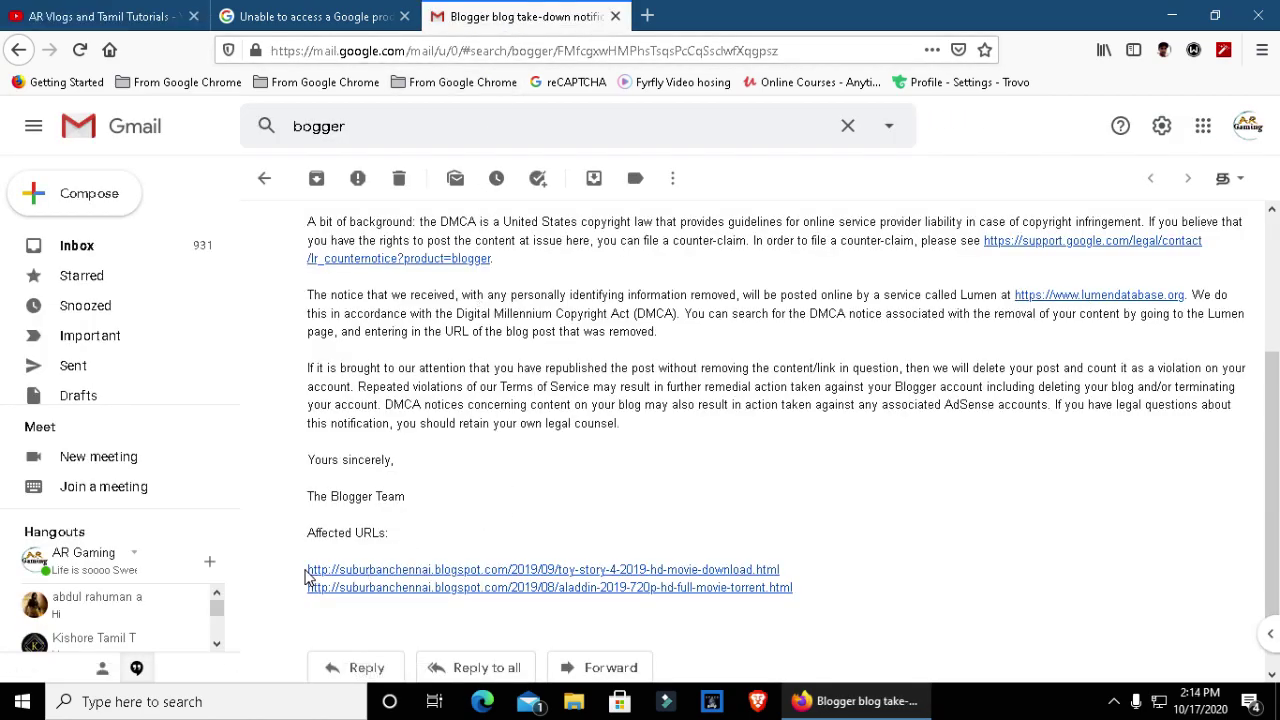
pyautogui.moveTo(306, 570); pyautogui.dragTo(834, 568)
pyautogui.click(836, 569)
pyautogui.scroll(3, 452, 358)
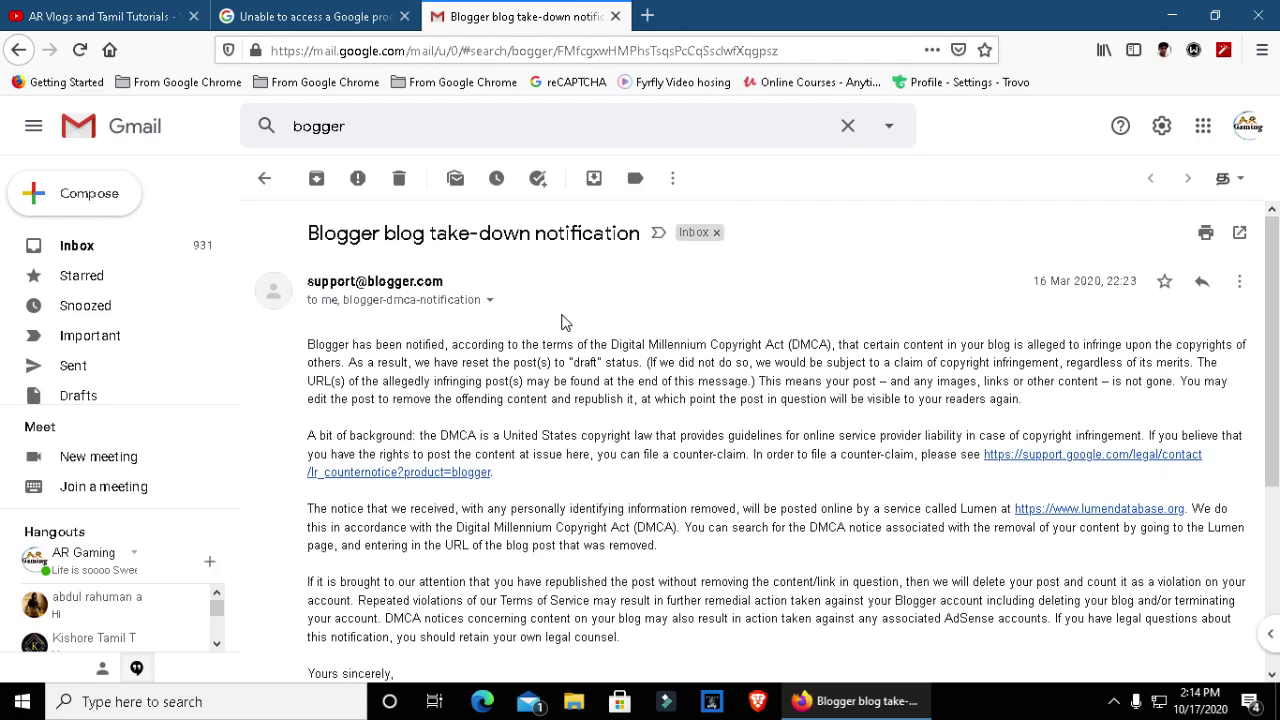
pyautogui.scroll(-3, 562, 322)
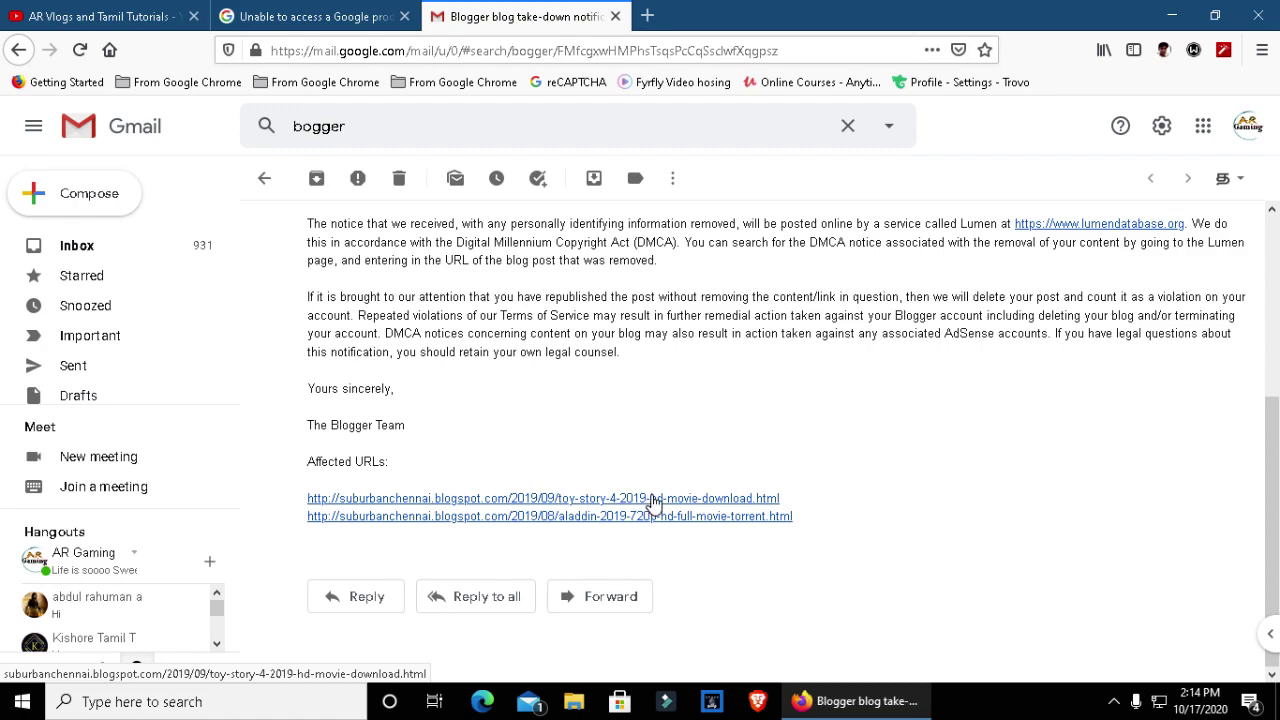
pyautogui.tripleClick(354, 463)
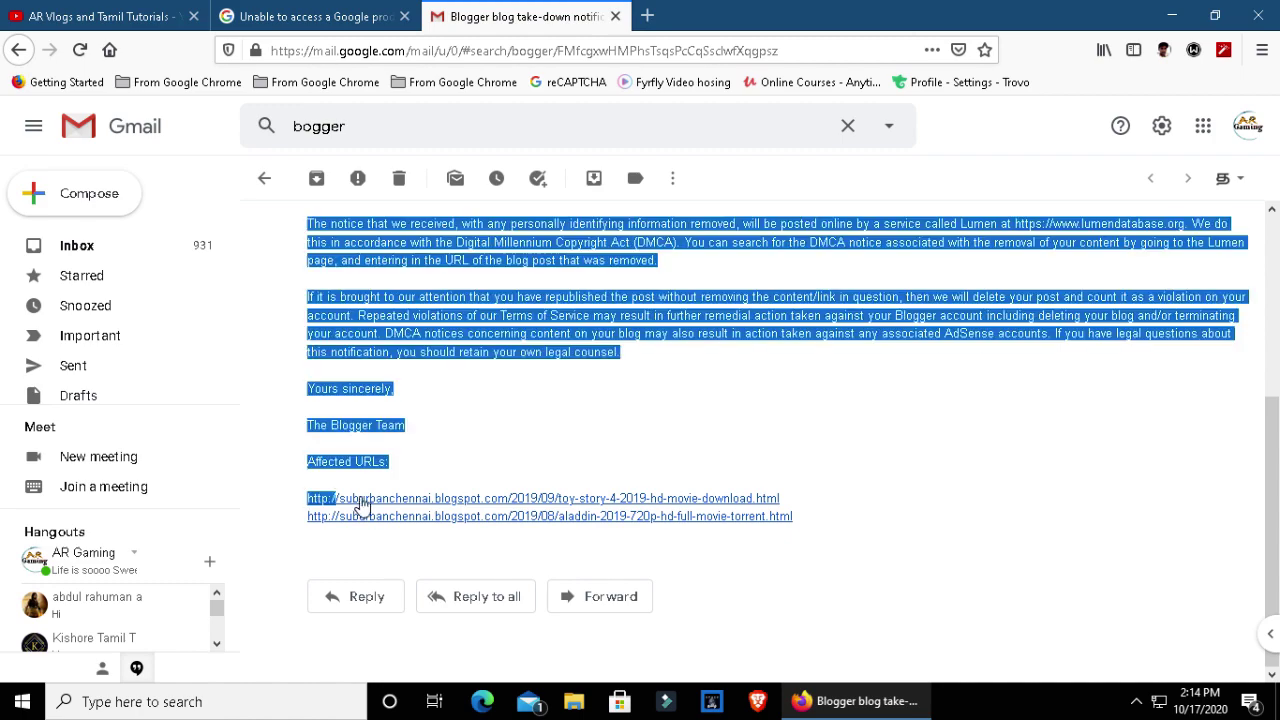
pyautogui.moveTo(306, 498); pyautogui.dragTo(437, 490)
pyautogui.click(437, 490)
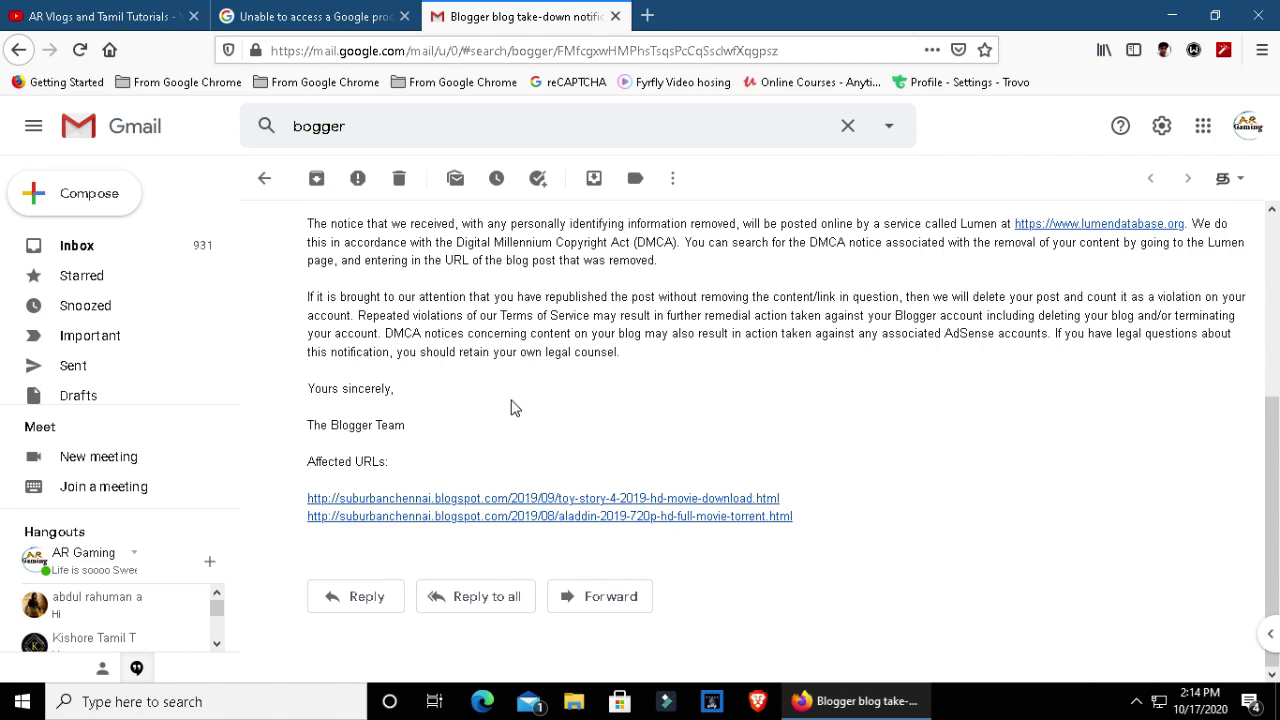
# Step: Load aargamingzone.blogspot.com in a new tab and highlight its 'Blog has been removed' heading
pyautogui.click(648, 15)
pyautogui.write('aar')
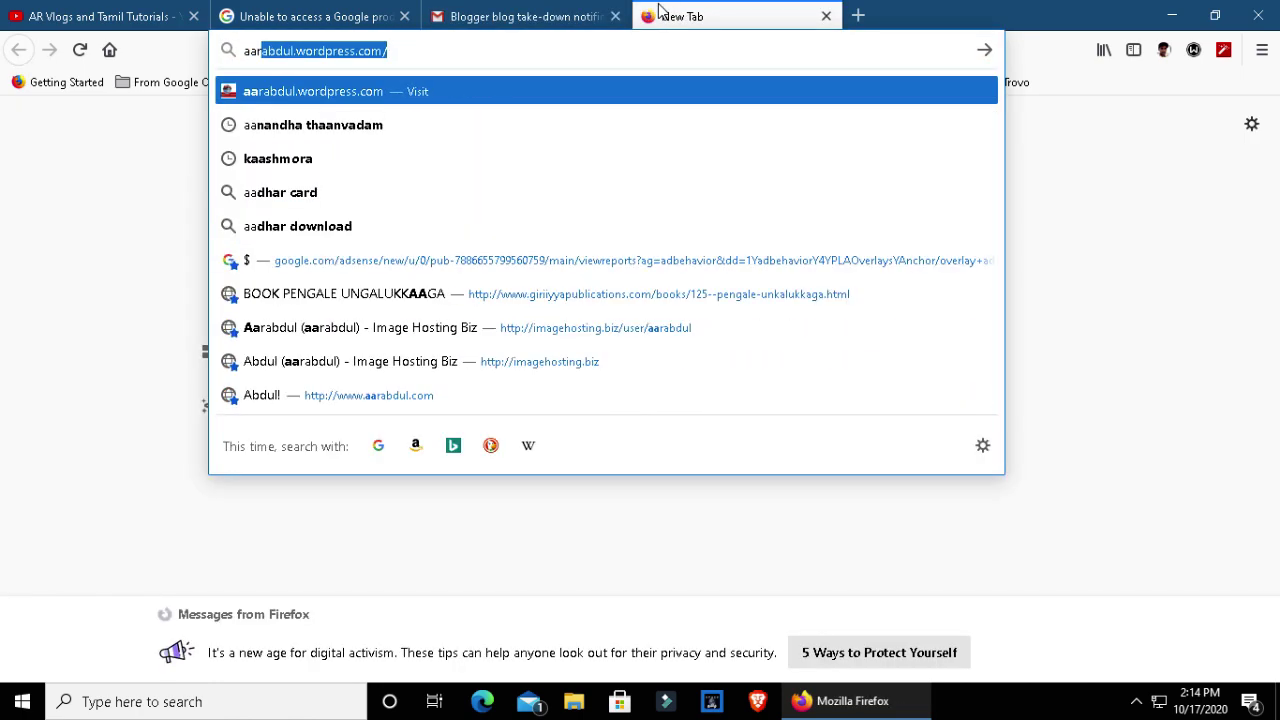
pyautogui.write('gamingz')
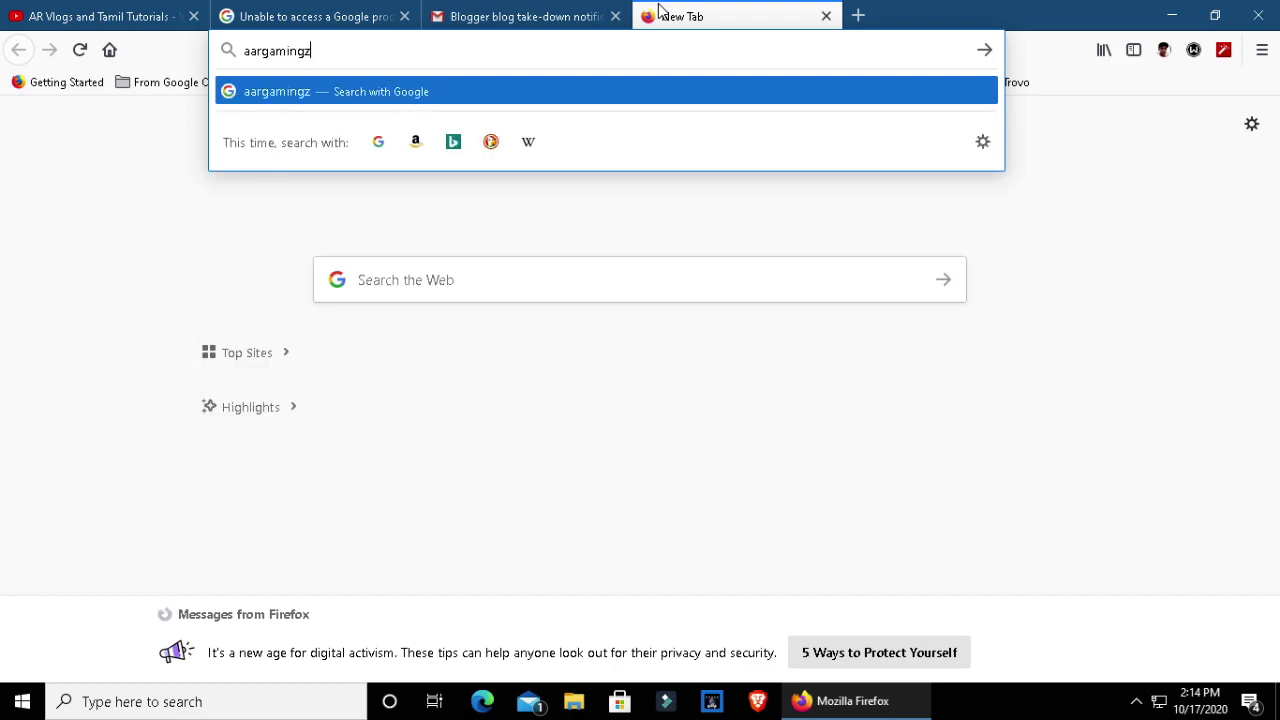
pyautogui.write('one.blogspot.com')
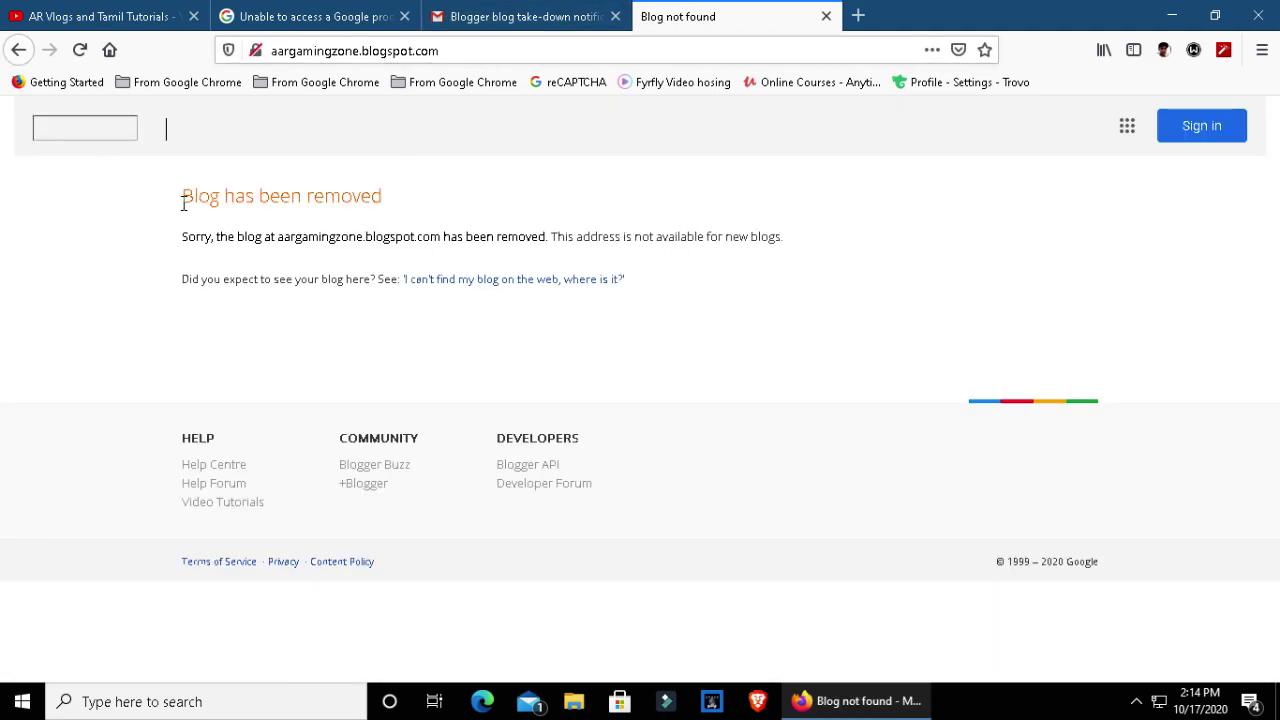
pyautogui.moveTo(196, 197); pyautogui.dragTo(388, 202)
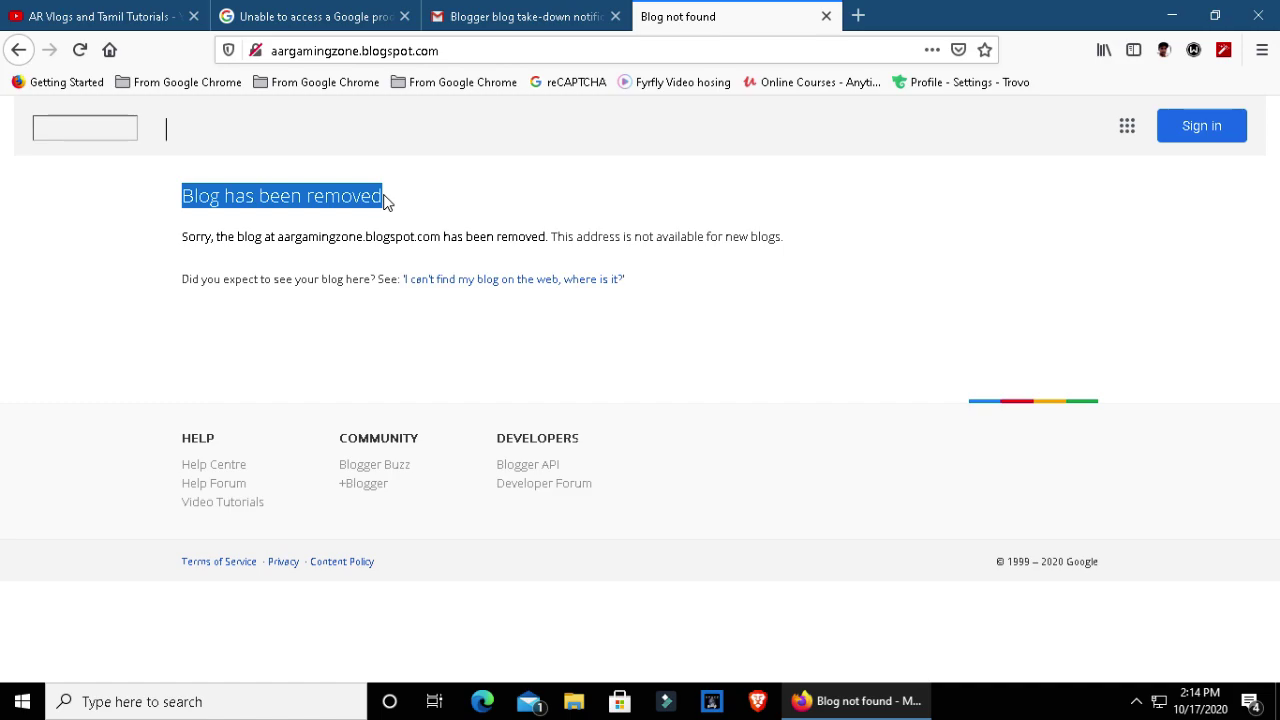
pyautogui.click(353, 199)
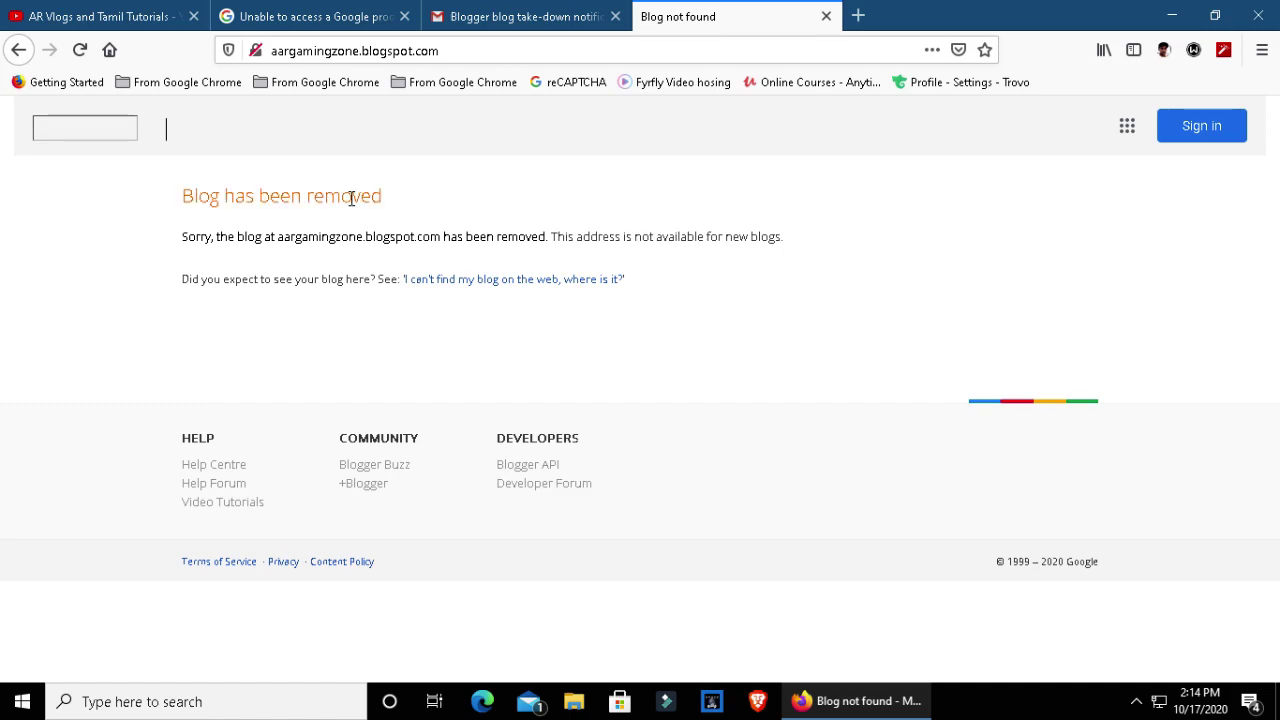
# Step: Load archive.org in another new tab, correcting the mistyped 'archive.ro'
pyautogui.click(860, 16)
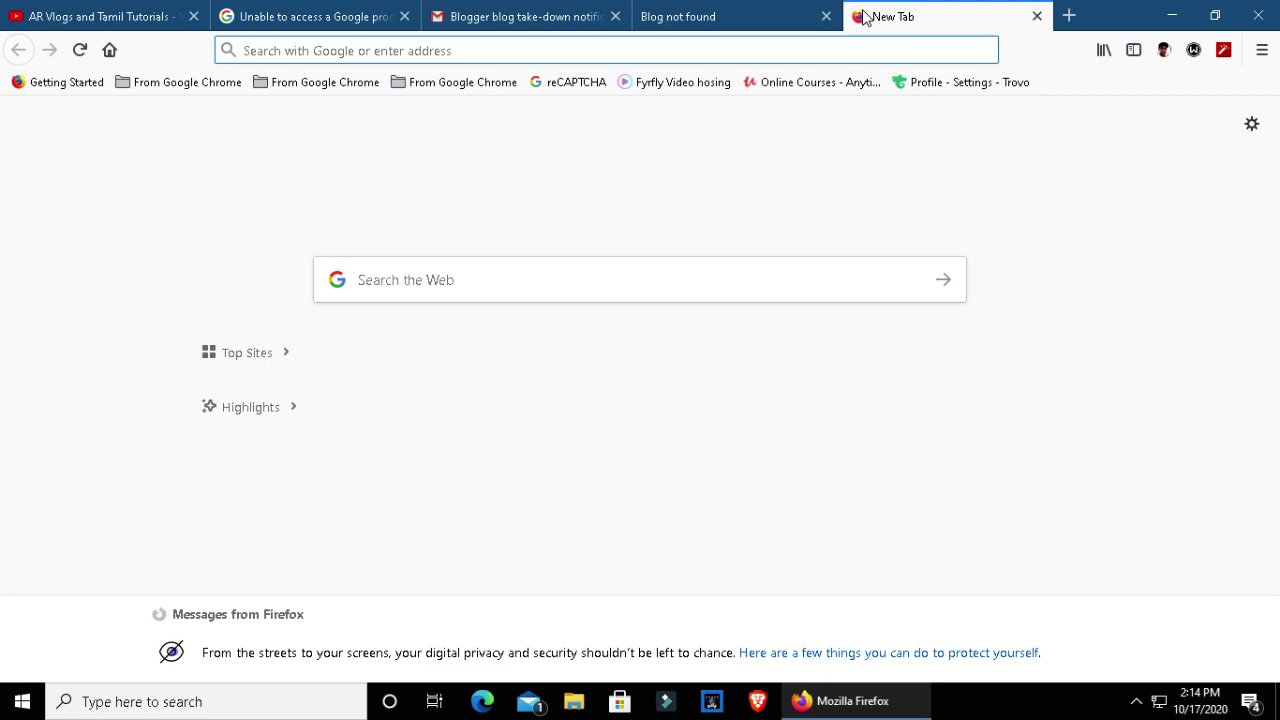
pyautogui.write('archive')
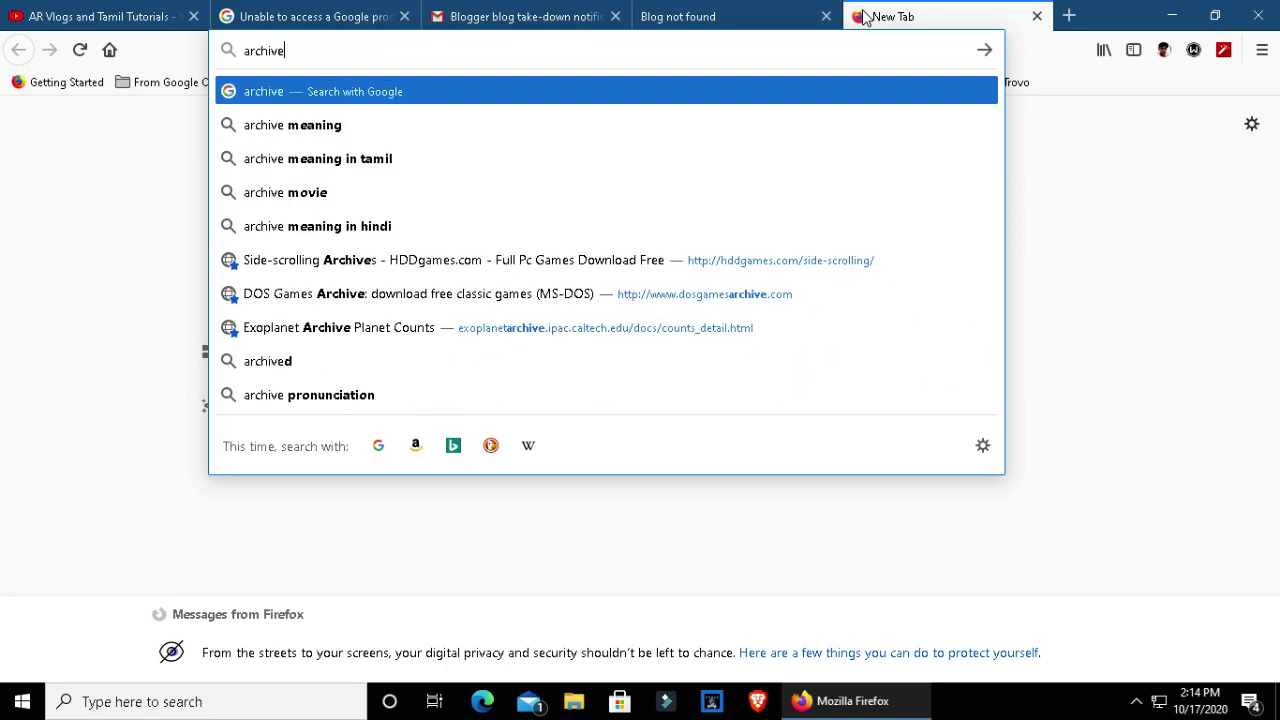
pyautogui.write('.ro')
pyautogui.press('BackSpace')
pyautogui.press('BackSpace')
pyautogui.write('org')
pyautogui.press('Return')
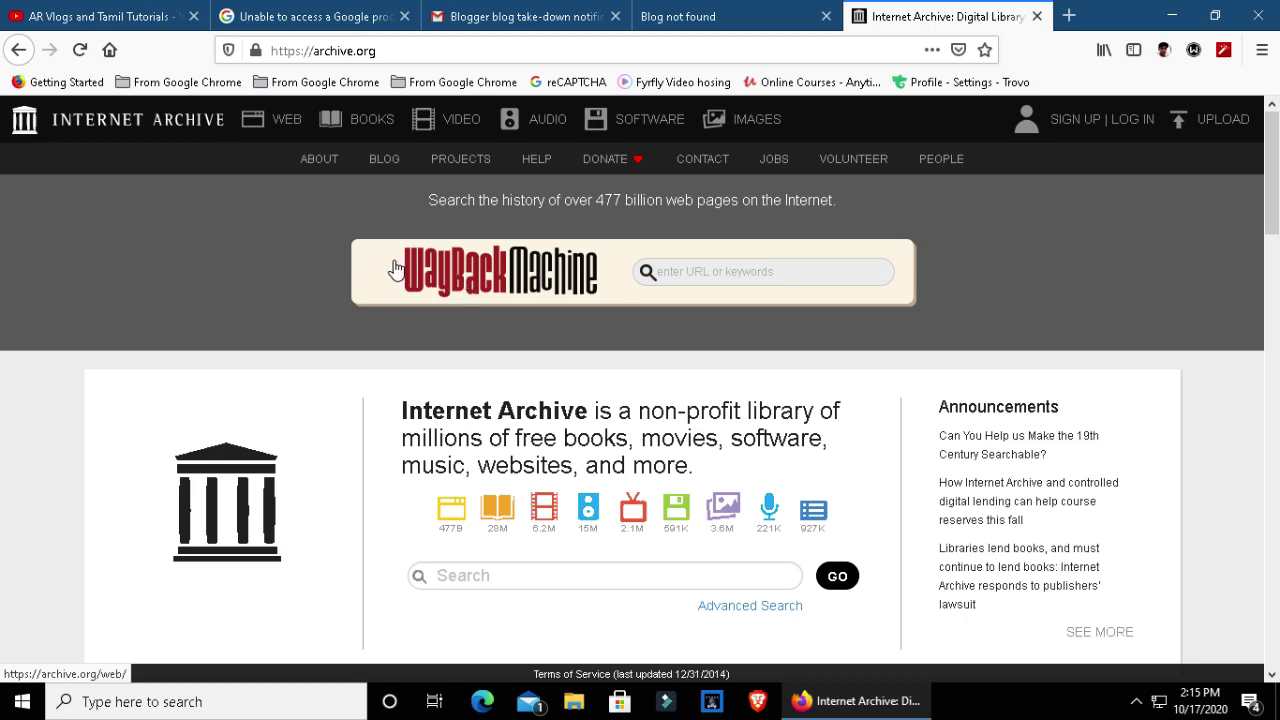
# Step: Look up the copied aargamingzone.blogspot.com address in the Wayback Machine
pyautogui.click(700, 278)
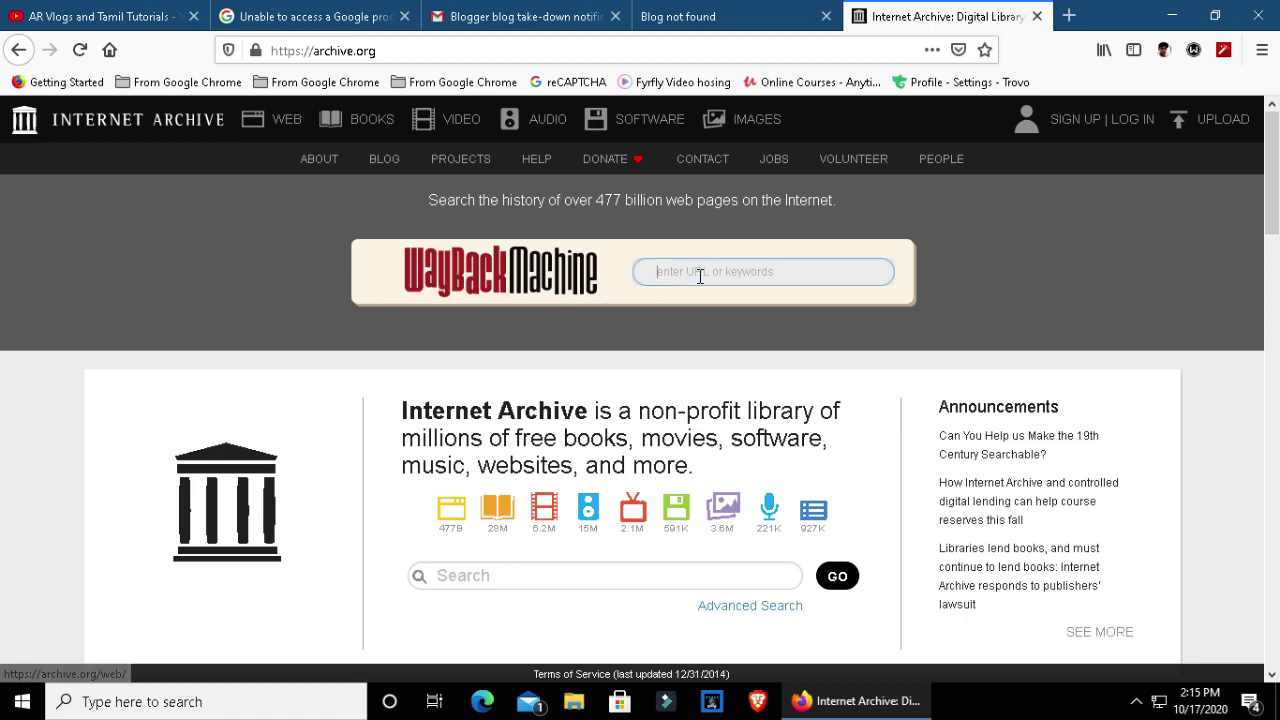
pyautogui.click(690, 20)
pyautogui.click(505, 48)
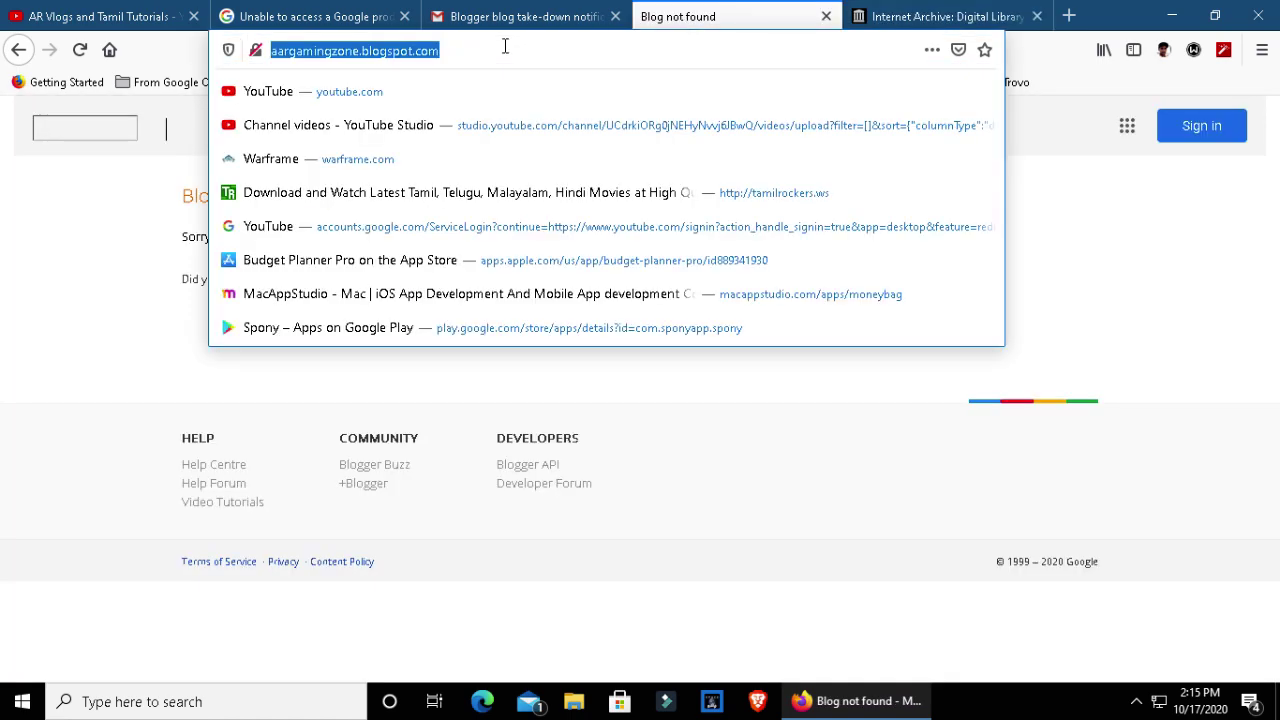
pyautogui.click(930, 16)
pyautogui.click(684, 270)
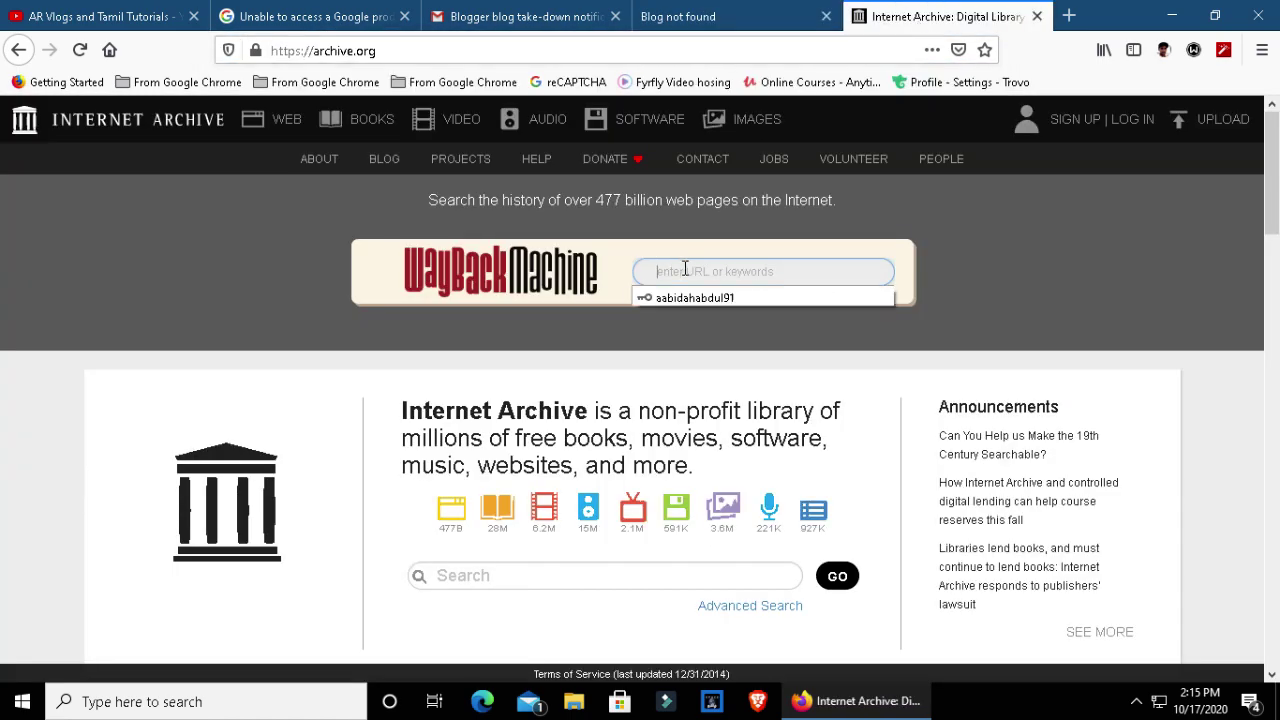
pyautogui.write('http://aargamingzone.blogspot.com/')
pyautogui.press('Return')
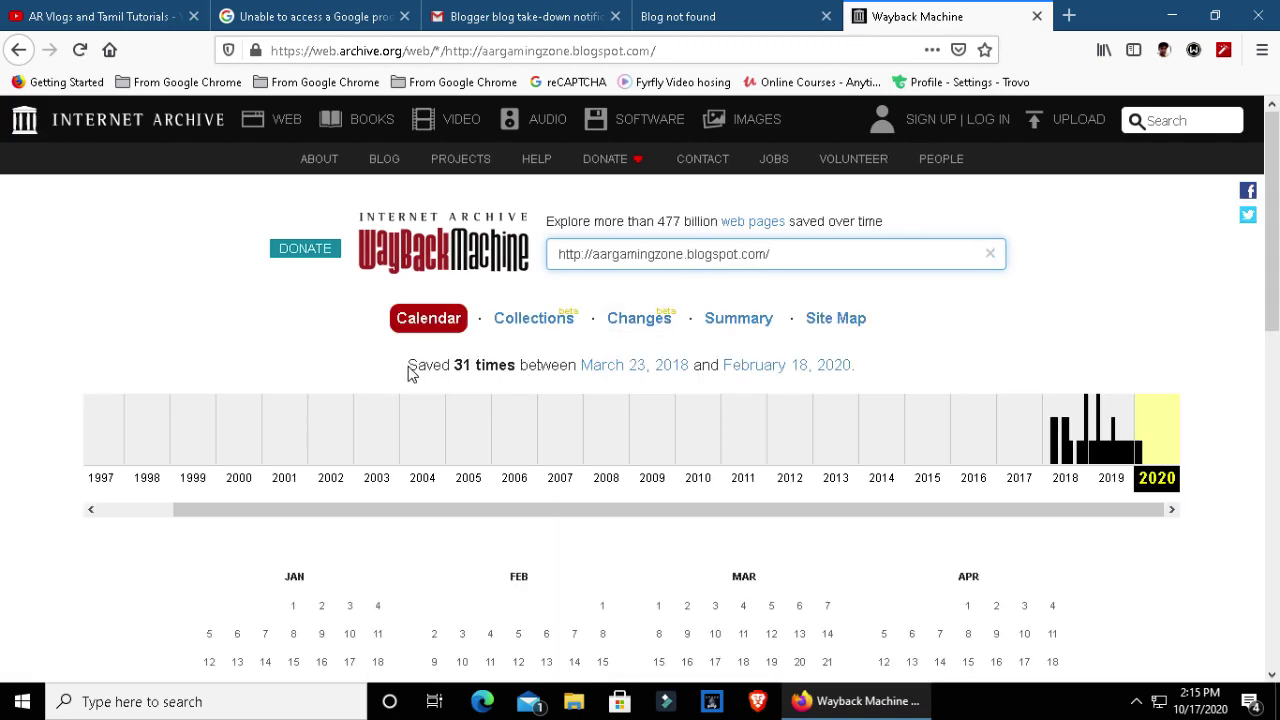
# Step: Highlight the 'Saved 31 times' count and cross-check the email's Affected URLs line
pyautogui.moveTo(409, 366); pyautogui.dragTo(516, 367)
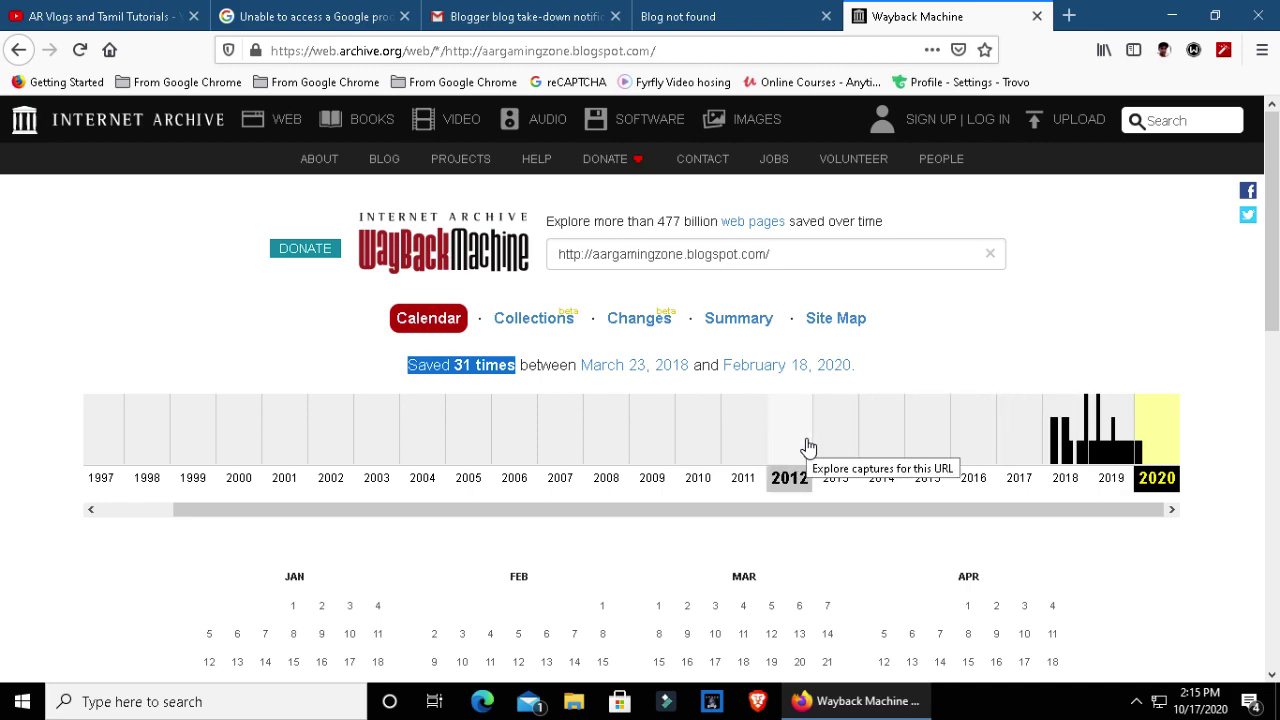
pyautogui.click(465, 365)
pyautogui.click(510, 16)
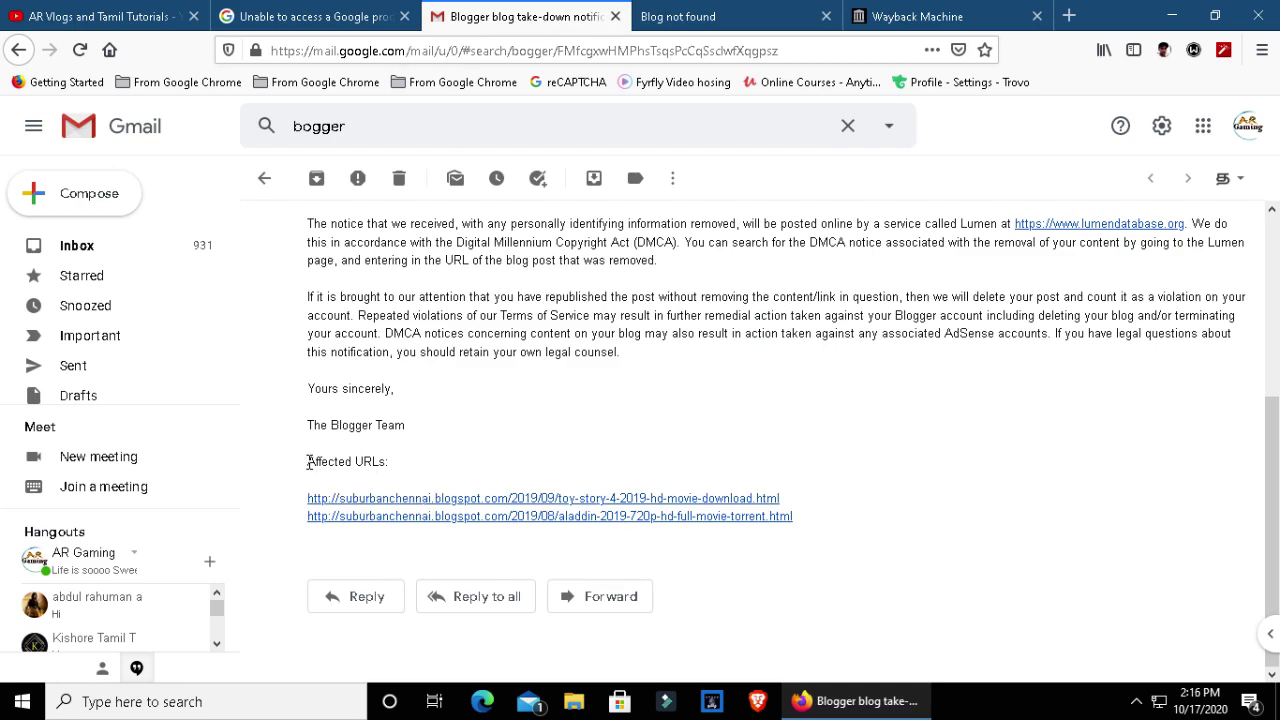
pyautogui.moveTo(309, 461); pyautogui.dragTo(386, 458)
pyautogui.click(395, 456)
pyautogui.click(898, 17)
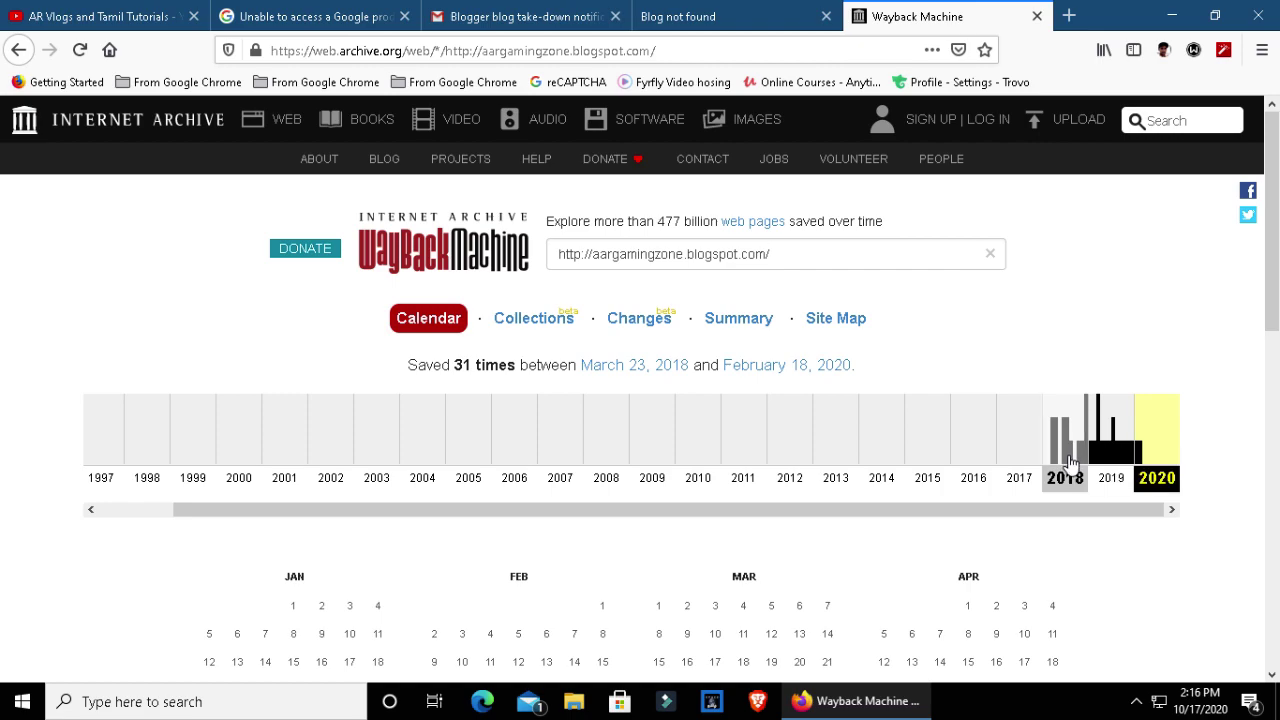
# Step: Open the September 21, 2019 capture in a new tab and highlight the archived blog's title
pyautogui.scroll(-2, 551, 503)
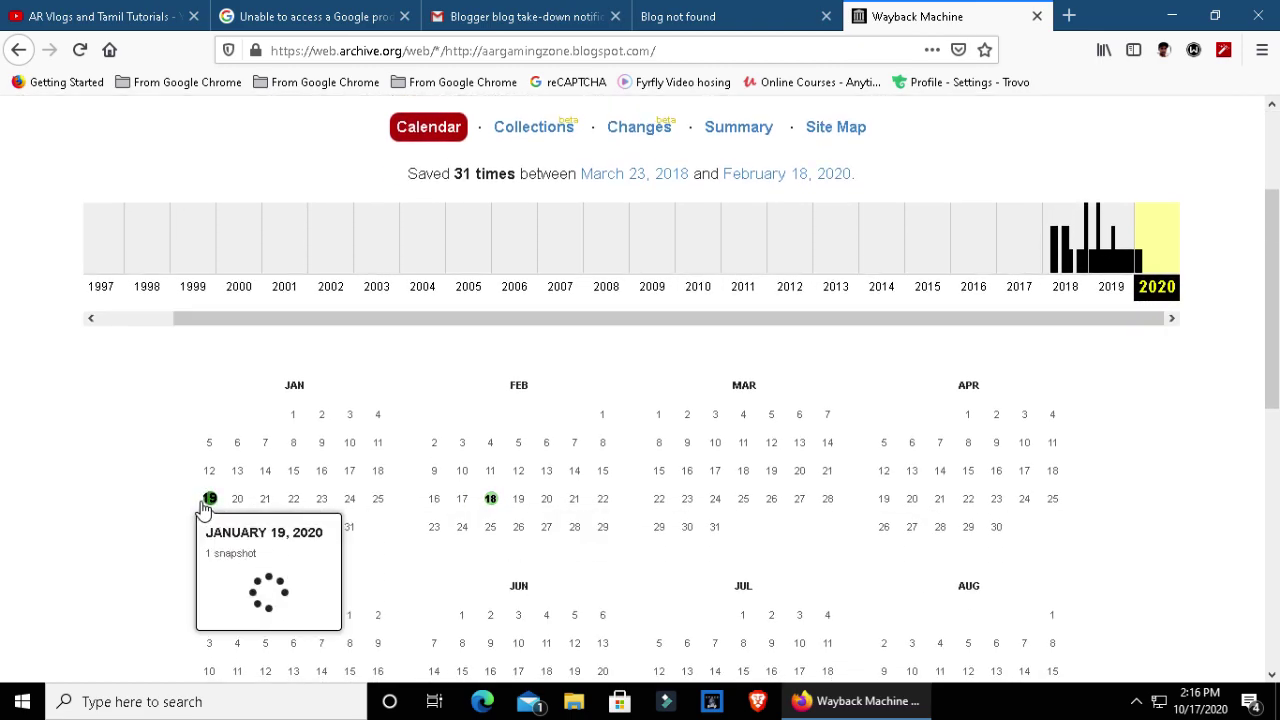
pyautogui.middleClick(243, 576)
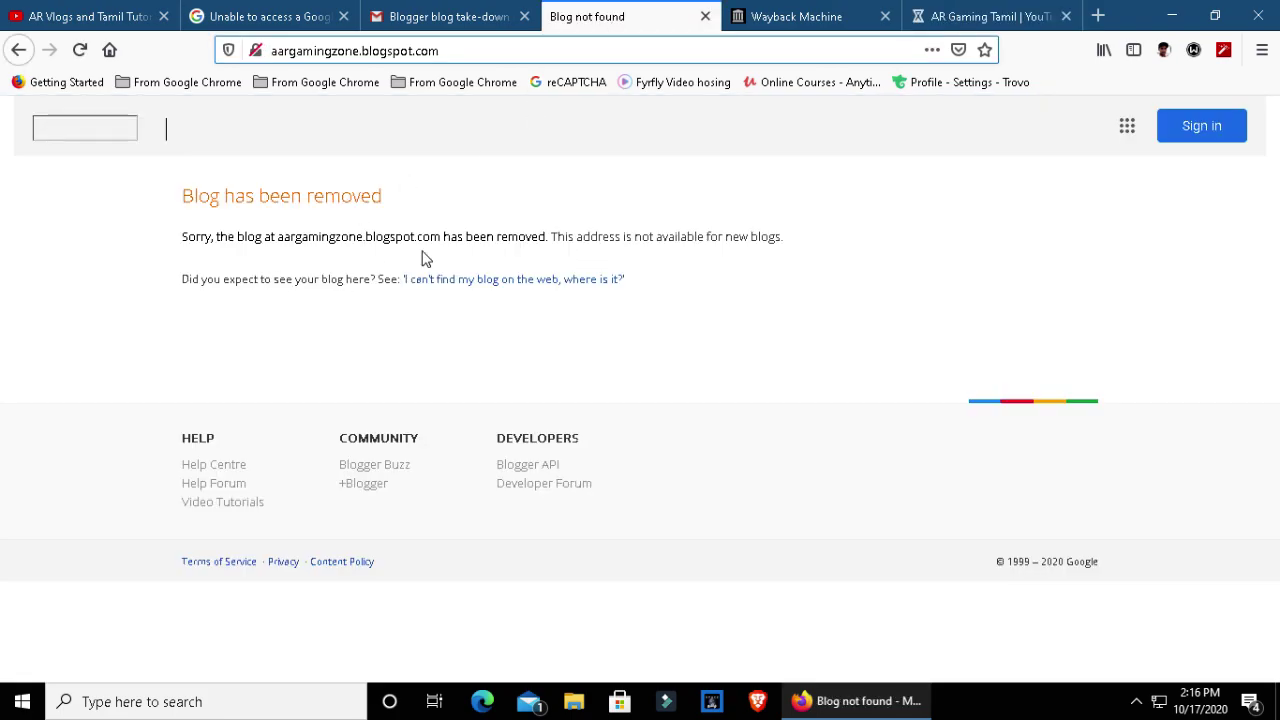
pyautogui.moveTo(189, 199); pyautogui.dragTo(400, 214)
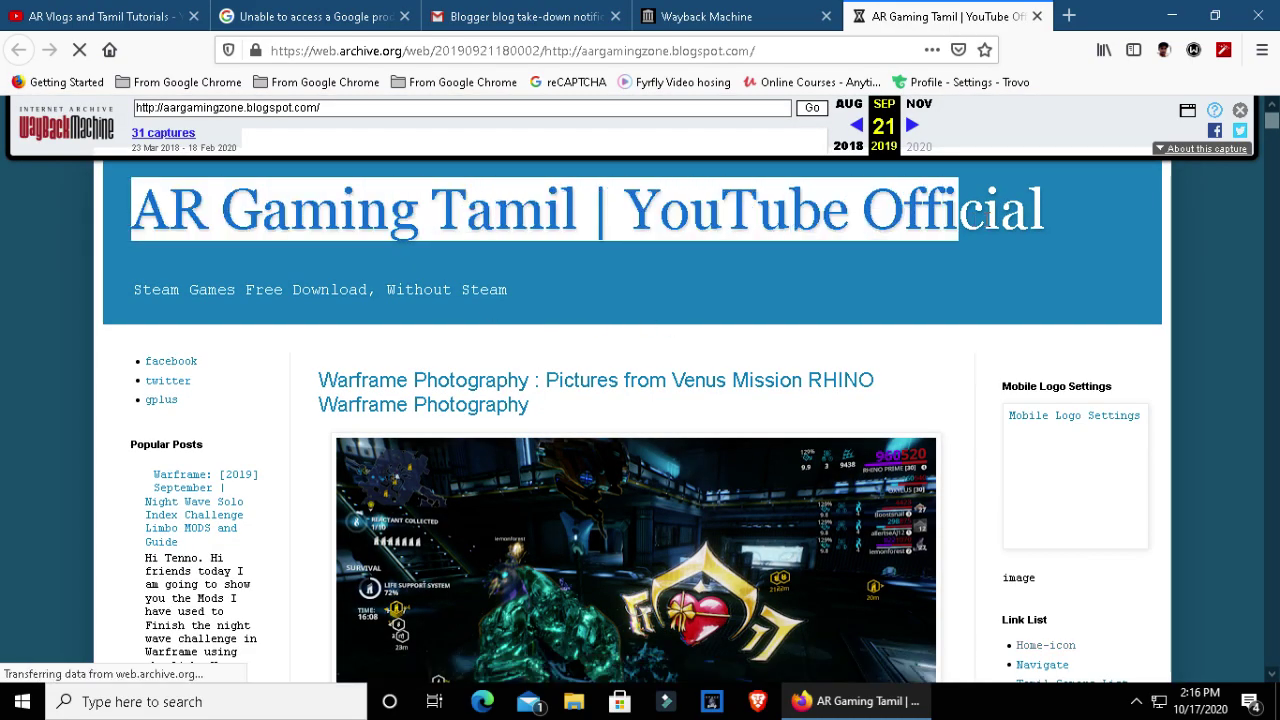
pyautogui.moveTo(178, 211); pyautogui.dragTo(1045, 214)
# Step: Scroll through the archived posts down to the final post and the Posts (Atom) footer
pyautogui.scroll(-7, 636, 440)
pyautogui.scroll(-5, 600, 420)
pyautogui.scroll(-5, 460, 409)
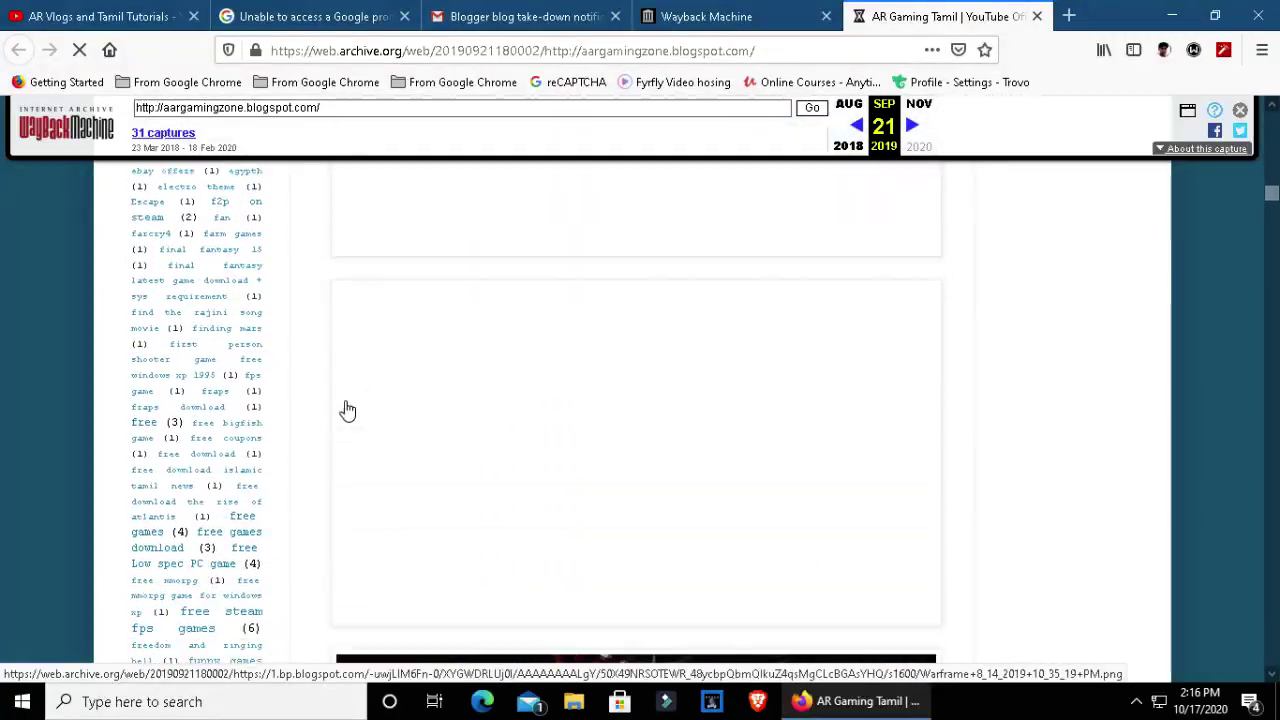
pyautogui.scroll(-4, 346, 409)
pyautogui.scroll(-5, 420, 400)
pyautogui.scroll(-5, 410, 400)
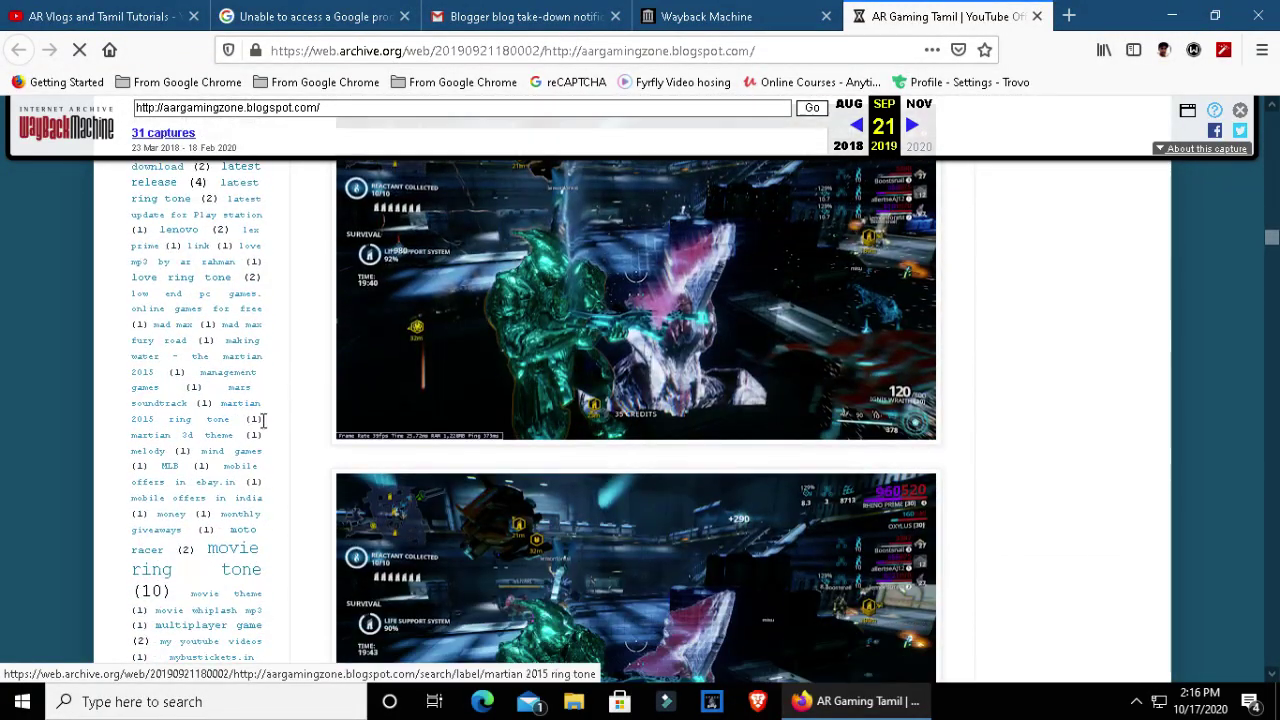
pyautogui.scroll(-5, 600, 420)
pyautogui.scroll(-5, 645, 410)
pyautogui.scroll(-5, 645, 409)
pyautogui.scroll(-5, 609, 397)
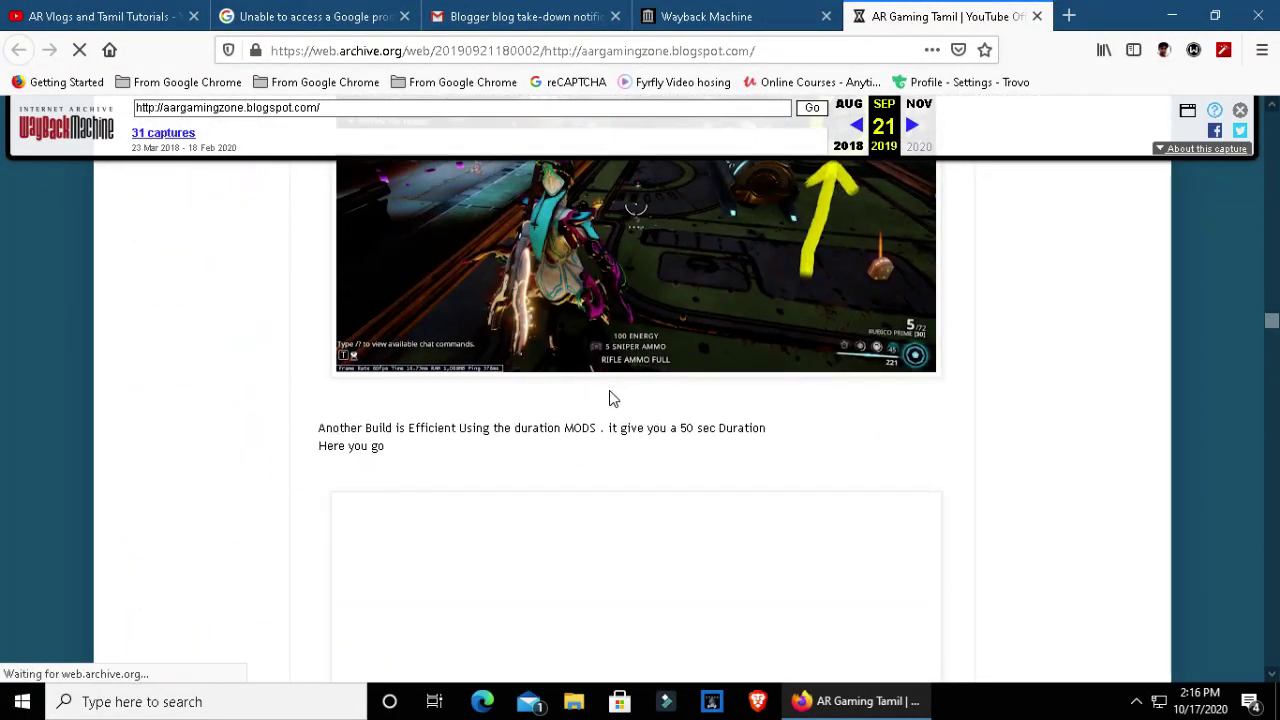
pyautogui.scroll(-5, 494, 414)
pyautogui.scroll(-5, 495, 415)
pyautogui.scroll(-5, 493, 412)
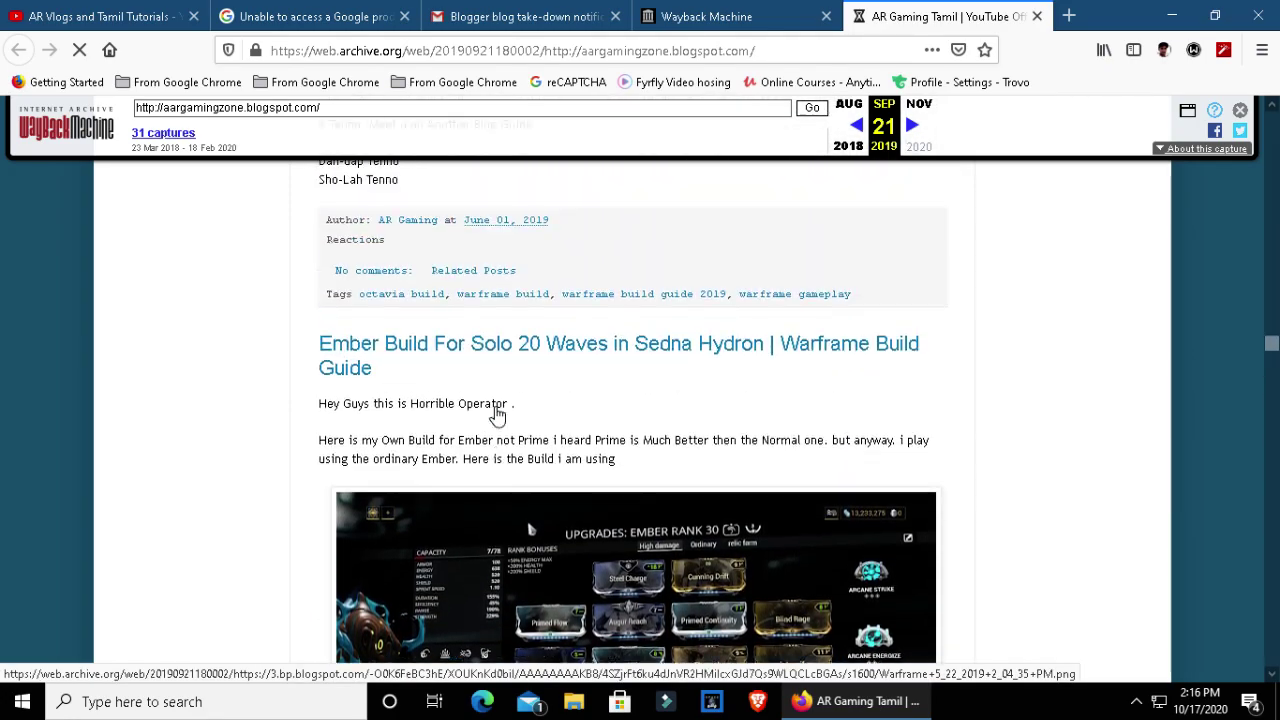
pyautogui.scroll(3, 460, 450)
pyautogui.scroll(-10, 560, 520)
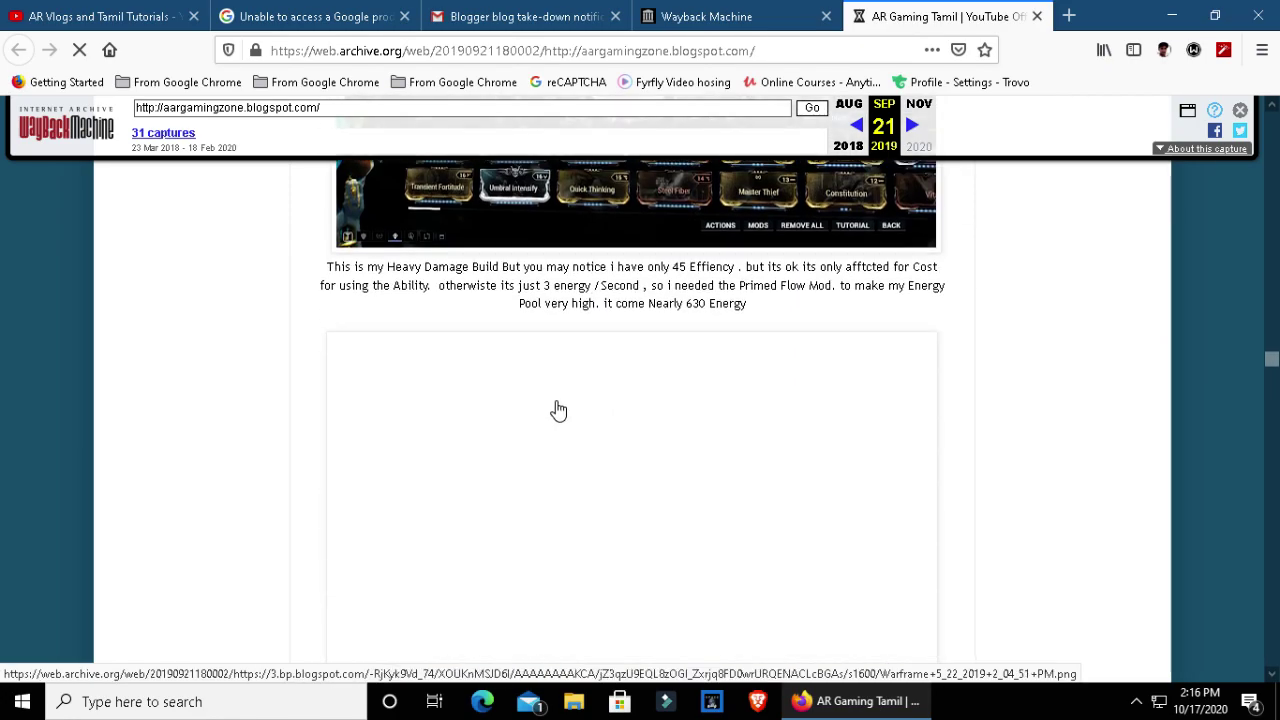
pyautogui.scroll(-5, 555, 410)
pyautogui.scroll(-5, 555, 410)
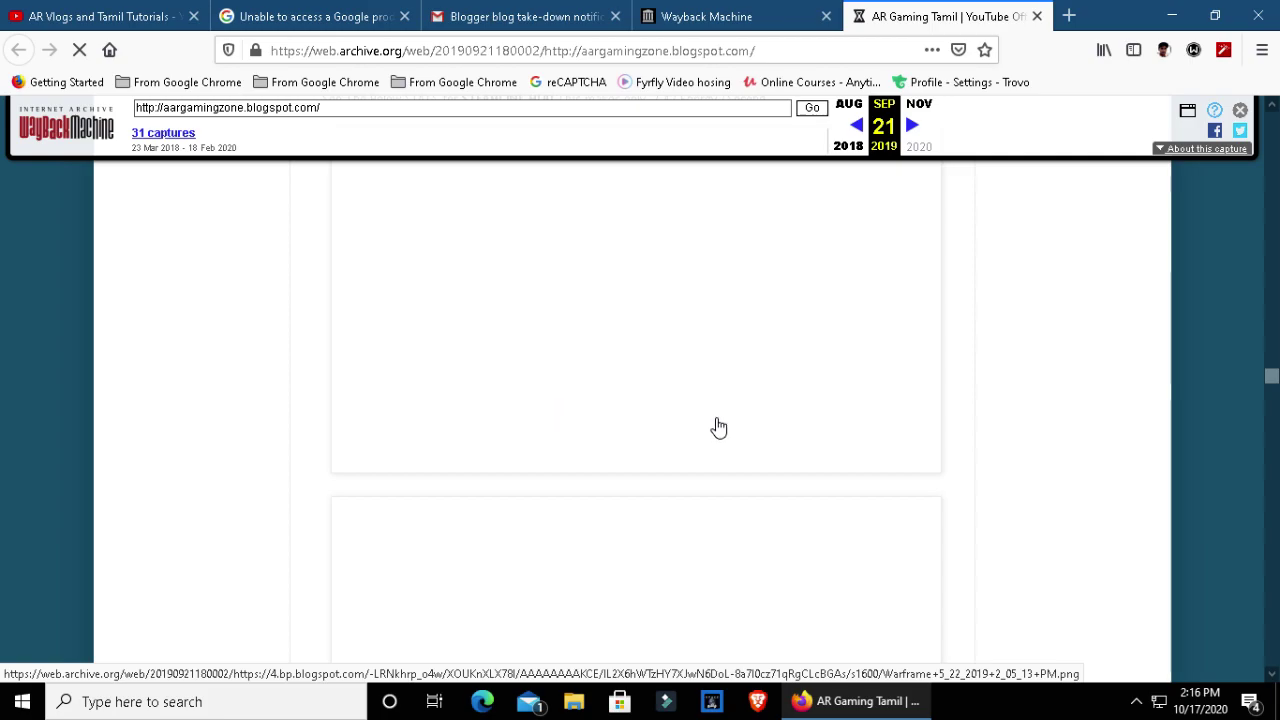
pyautogui.scroll(-10, 780, 435)
pyautogui.moveTo(1271, 398); pyautogui.dragTo(1275, 670)
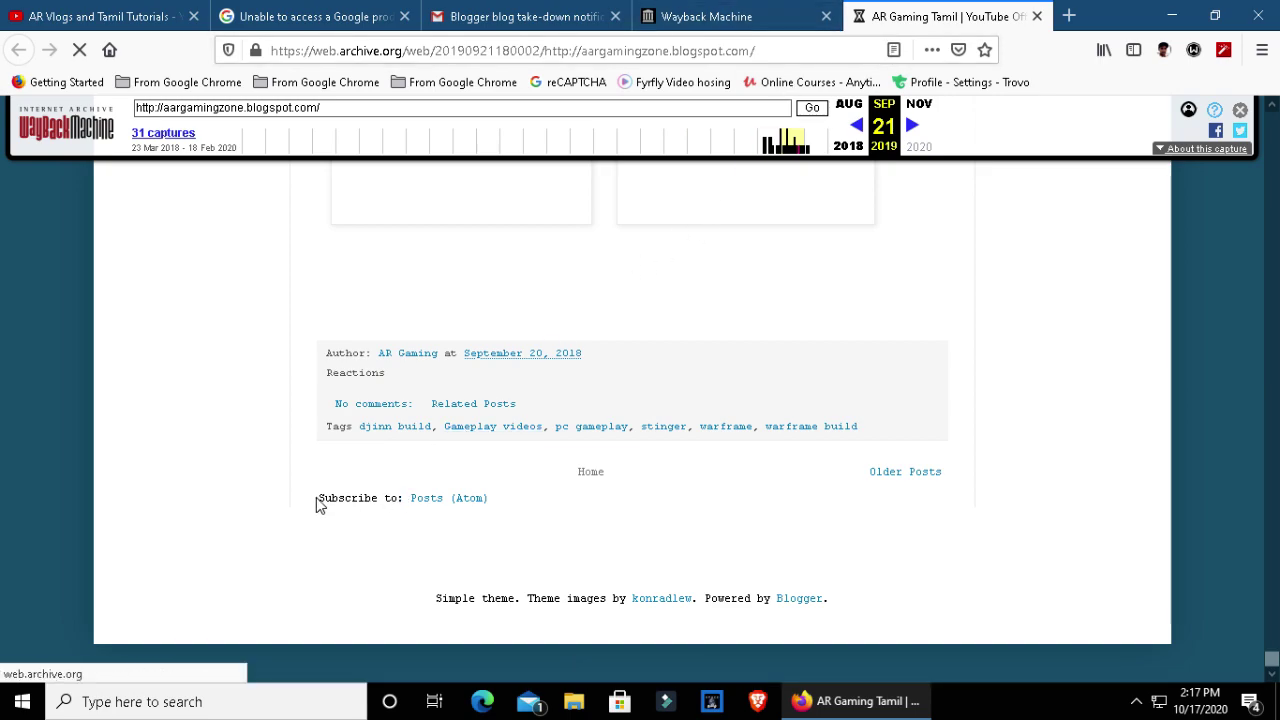
# Step: Search the archived page and copy the blog's feed address
pyautogui.hotkey('ctrl', 'f')
pyautogui.click(425, 513)
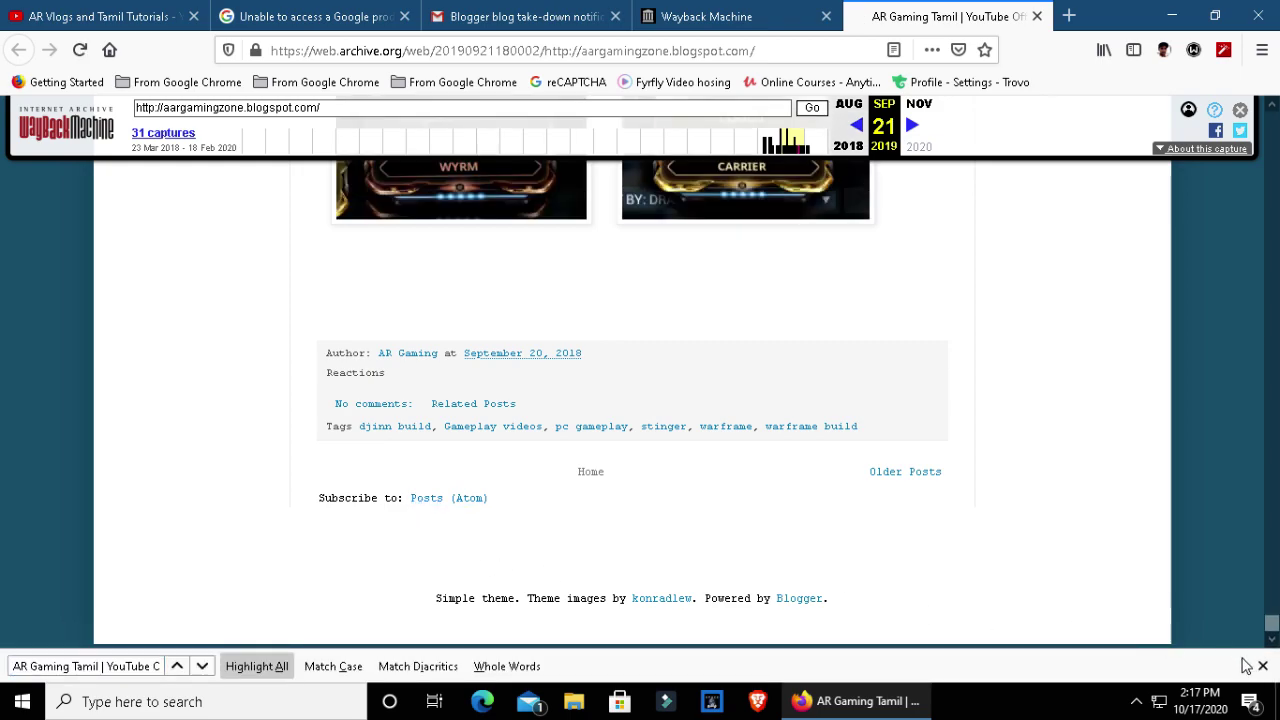
pyautogui.click(1262, 666)
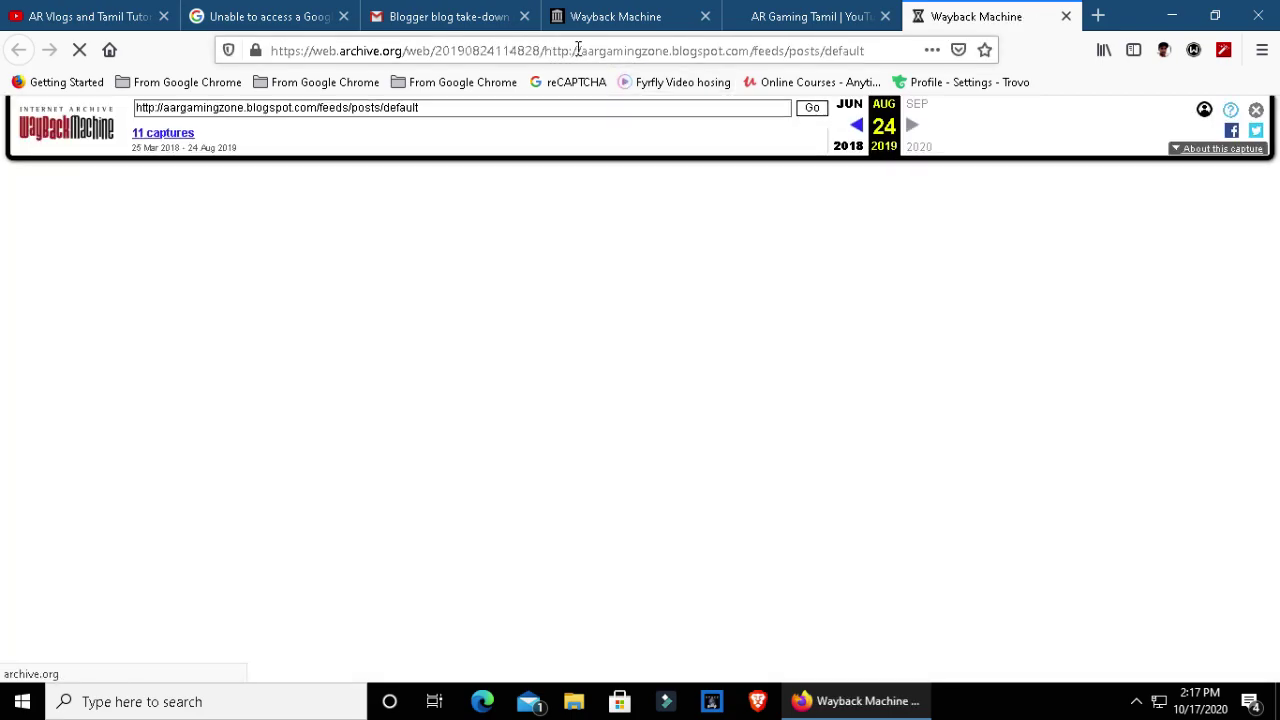
pyautogui.moveTo(545, 50); pyautogui.dragTo(880, 48)
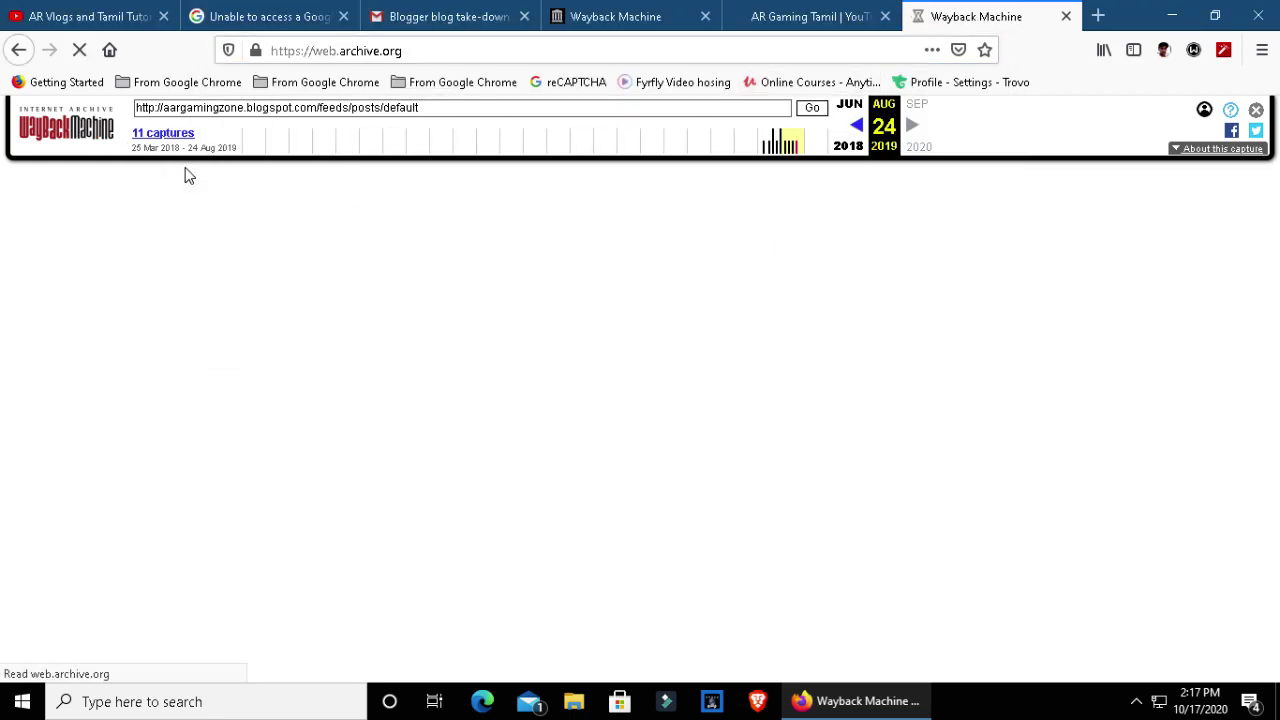
# Step: Look up the /feeds/posts/default feed address in the Wayback Machine
pyautogui.write('http://aargamingzone.blogspot.com/feeds/posts/default')
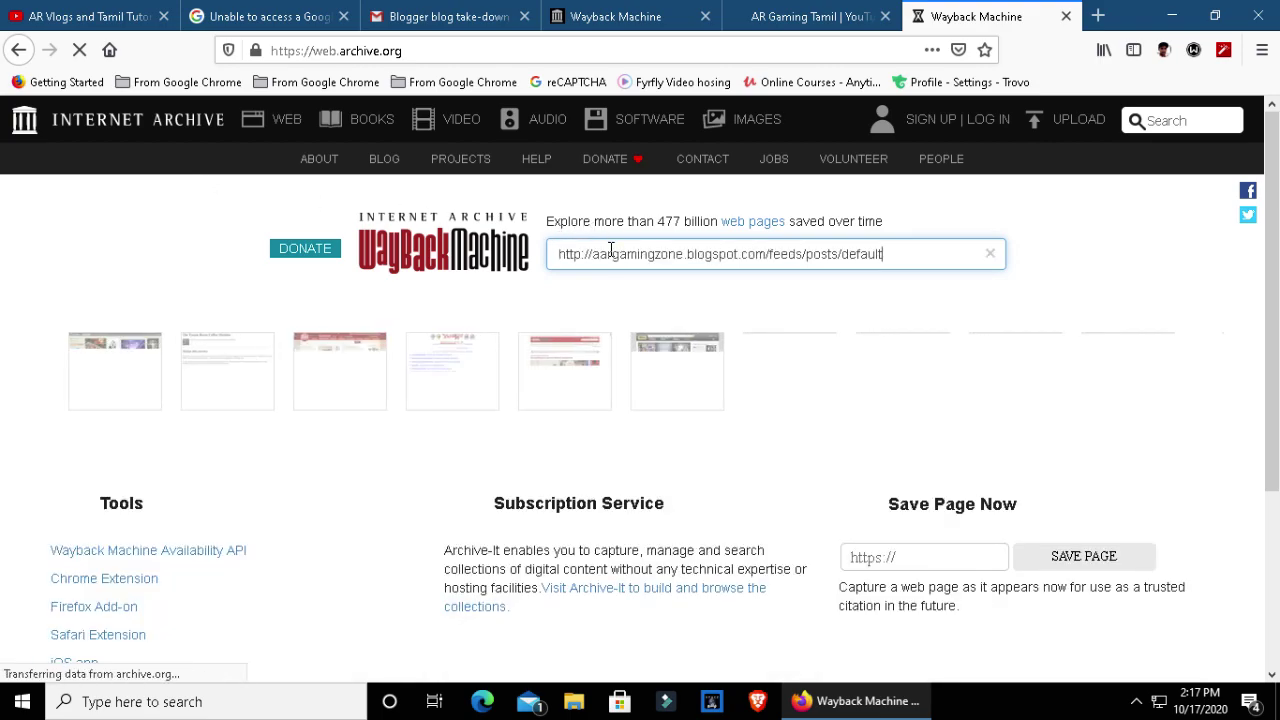
pyautogui.click(767, 254)
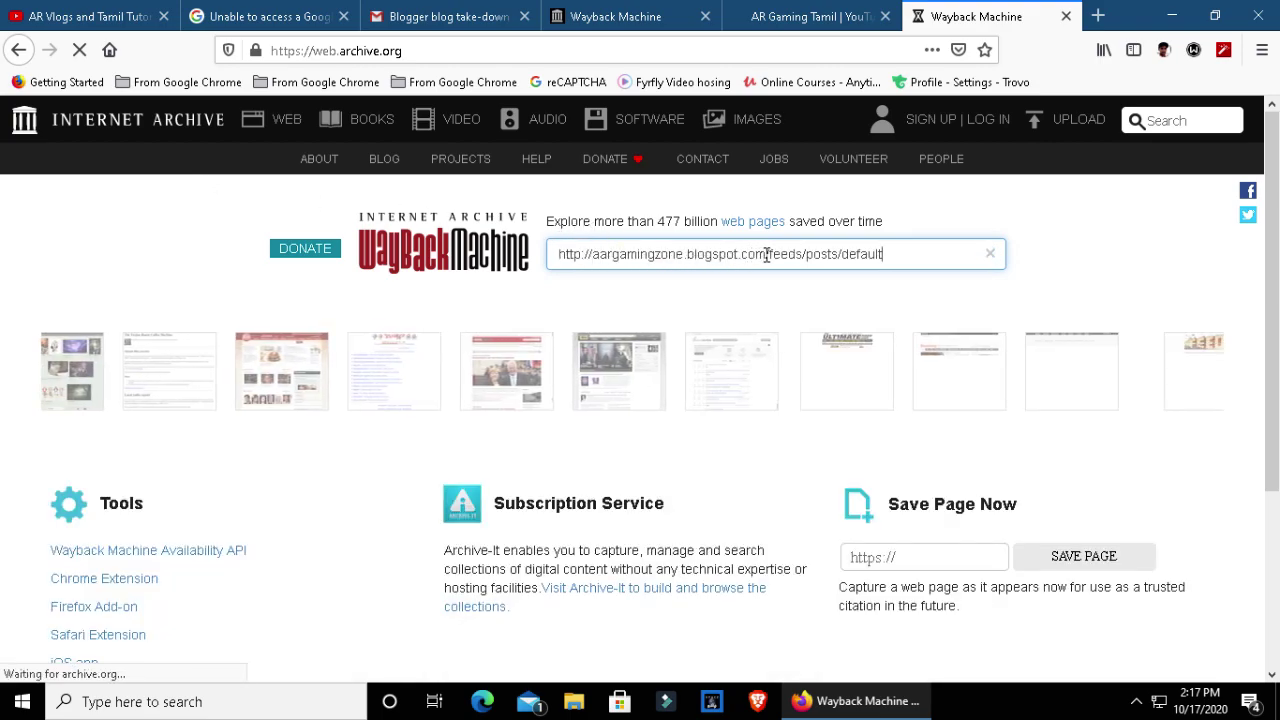
pyautogui.moveTo(783, 254); pyautogui.dragTo(893, 257)
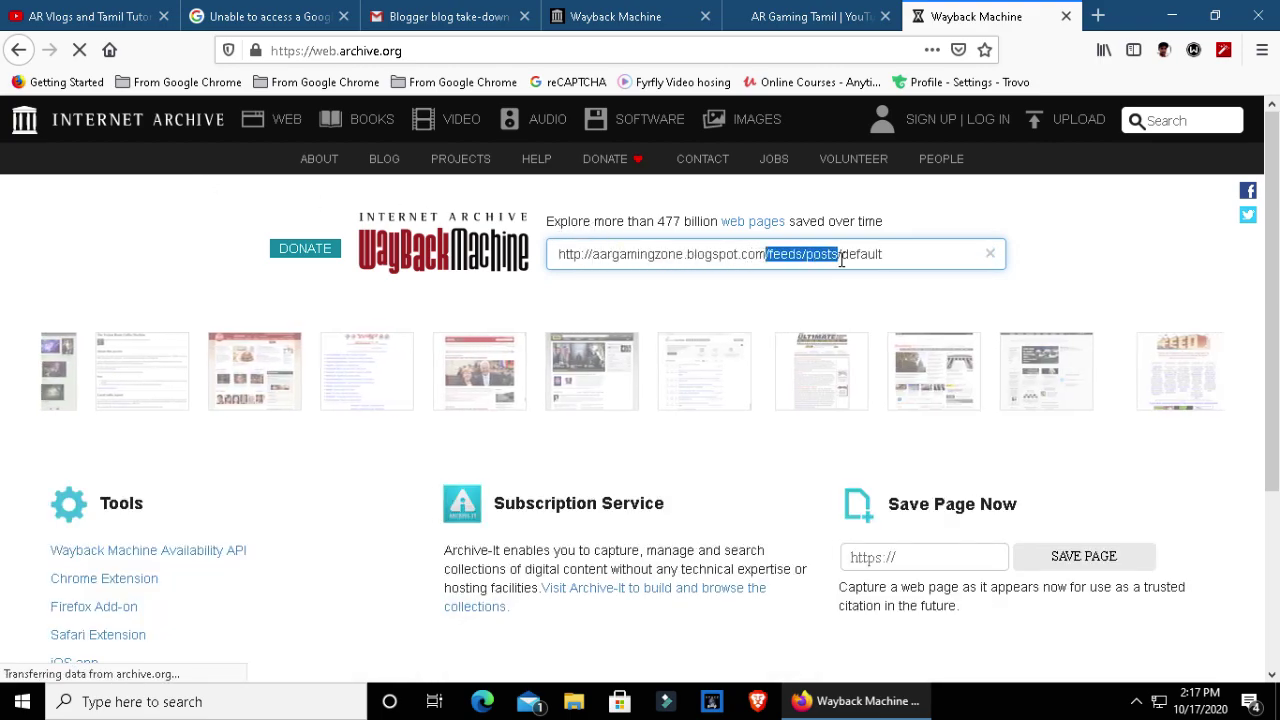
pyautogui.click(900, 257)
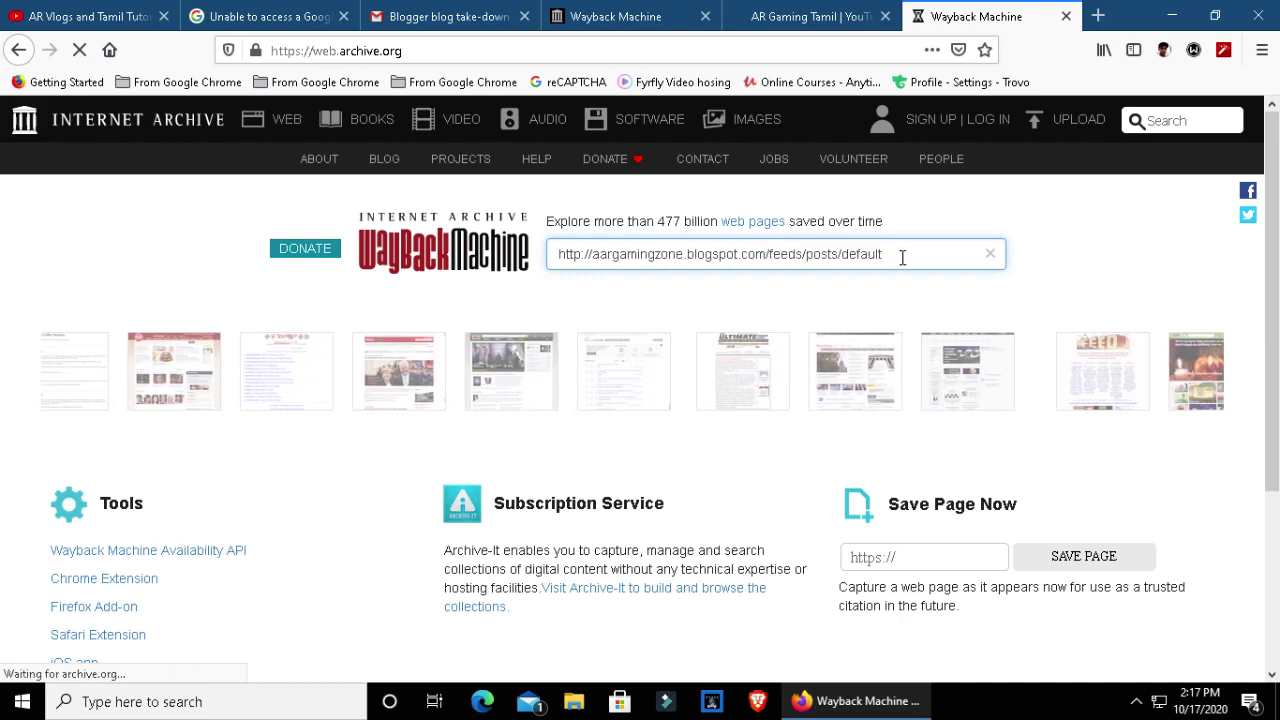
pyautogui.press('Return')
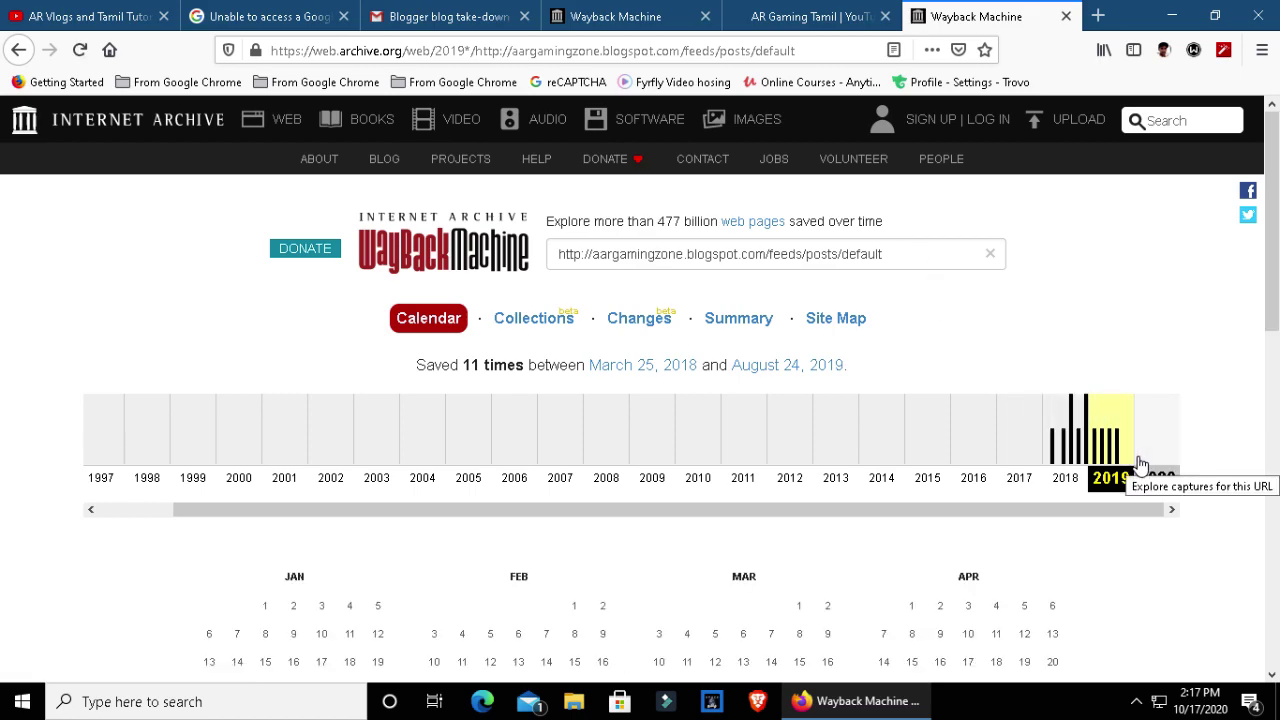
# Step: Show the feed's 2018 captures and open the March 25, 2018 snapshot with an application
pyautogui.click(1055, 455)
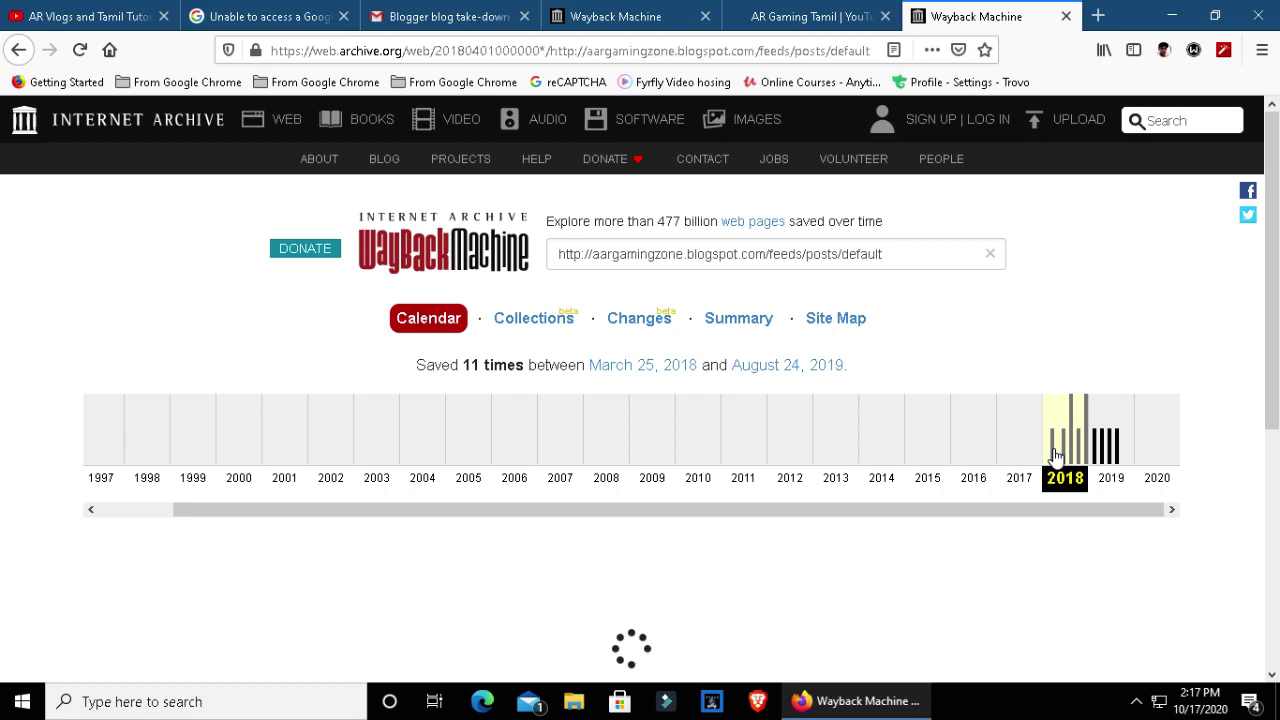
pyautogui.scroll(-3, 808, 531)
pyautogui.moveTo(659, 431)
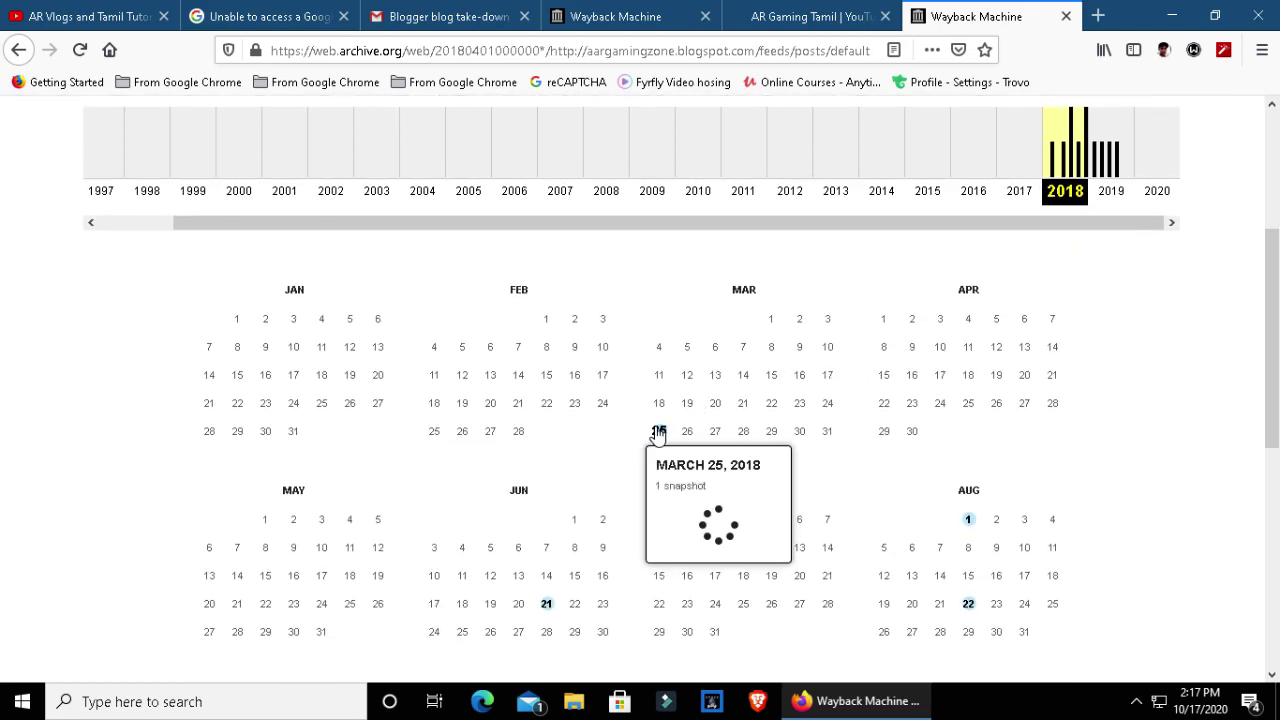
pyautogui.middleClick(675, 510)
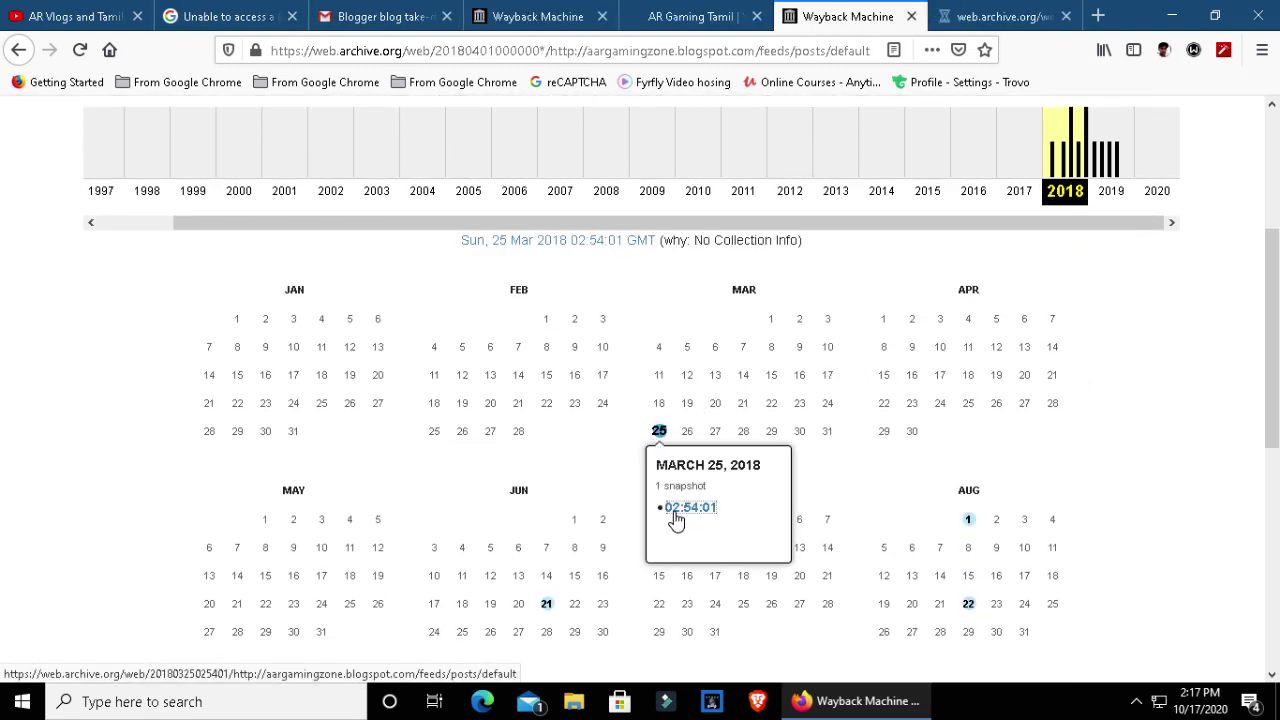
pyautogui.click(985, 20)
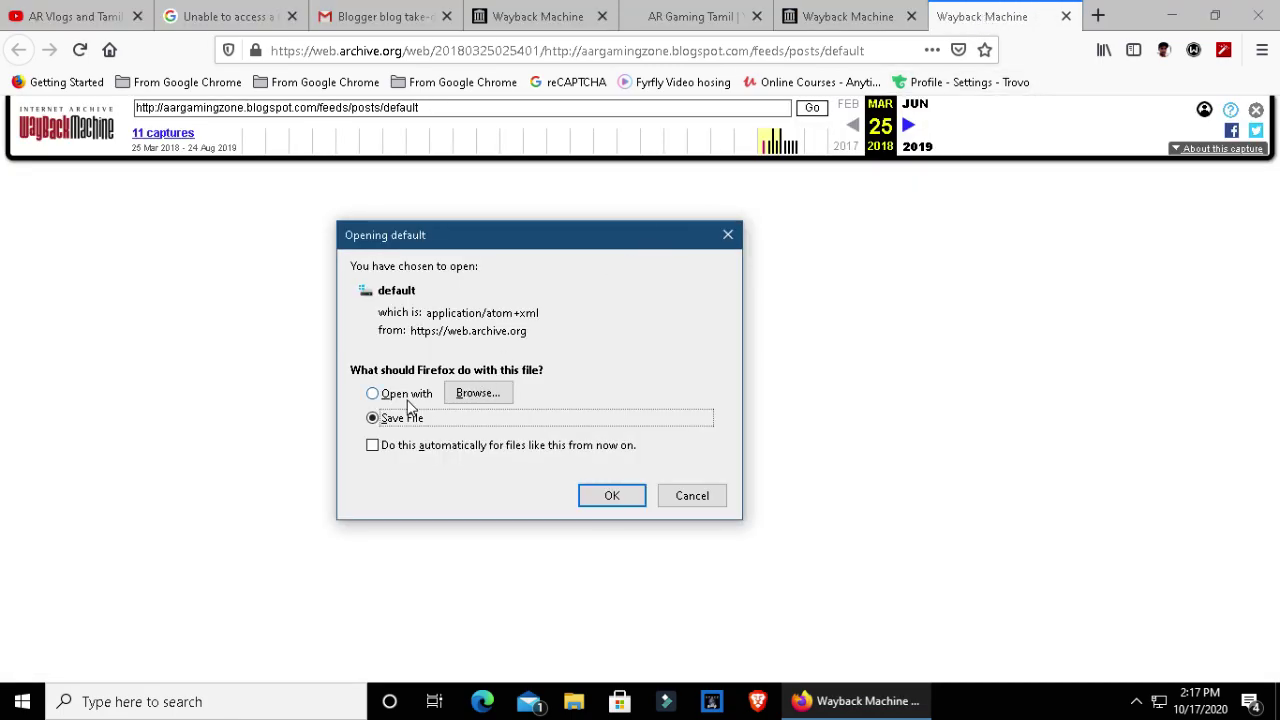
pyautogui.click(407, 396)
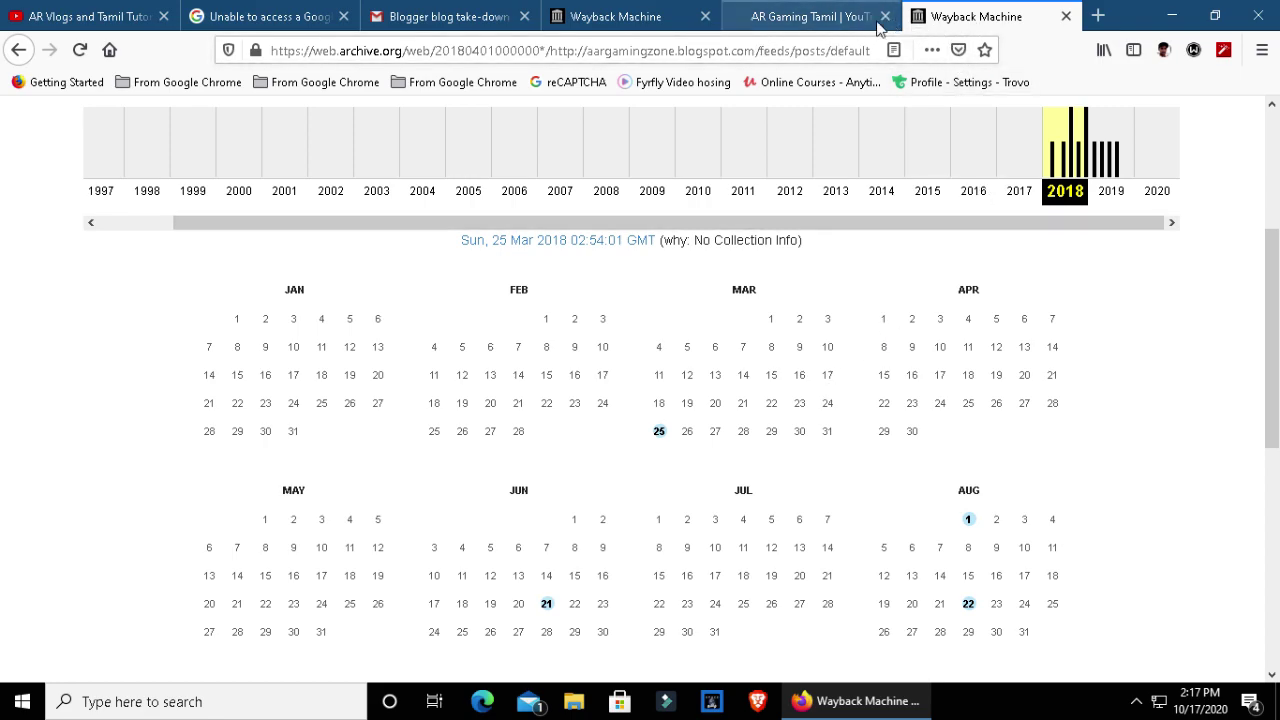
# Step: Open the March 25, 2018 feed snapshot as raw XML in a new tab
pyautogui.click(774, 52)
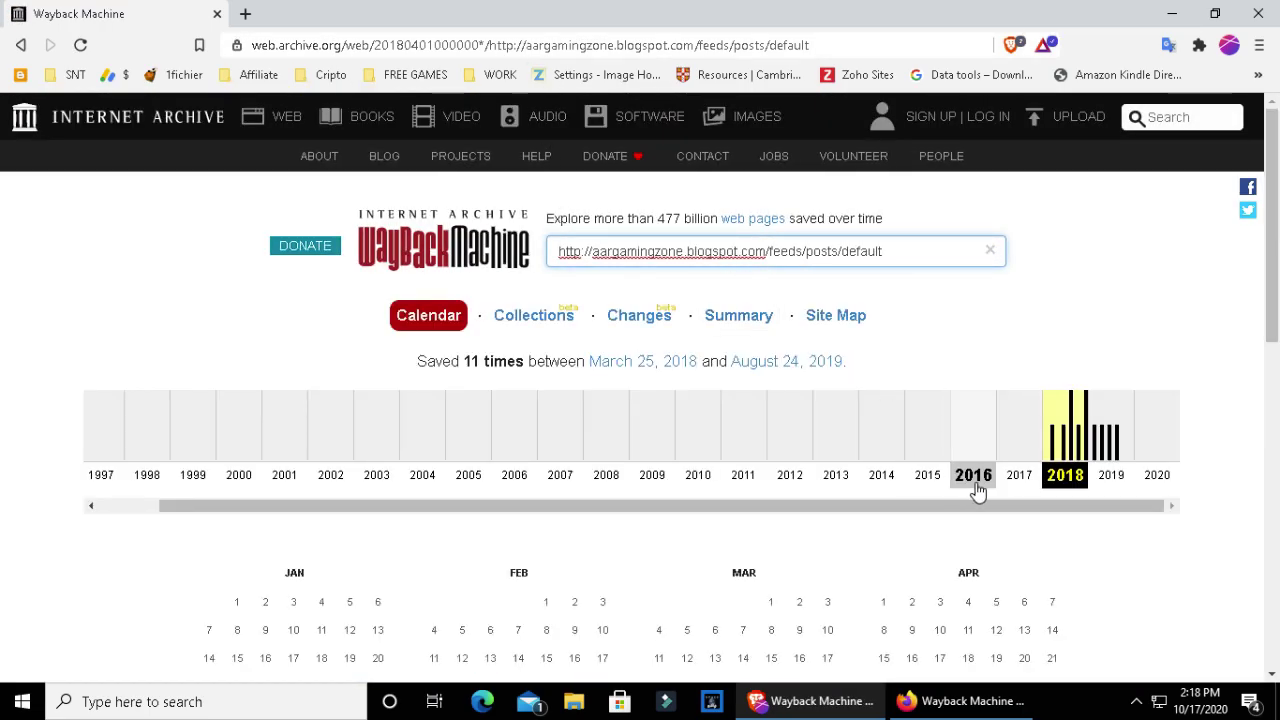
pyautogui.scroll(-3, 969, 476)
pyautogui.scroll(-2, 772, 516)
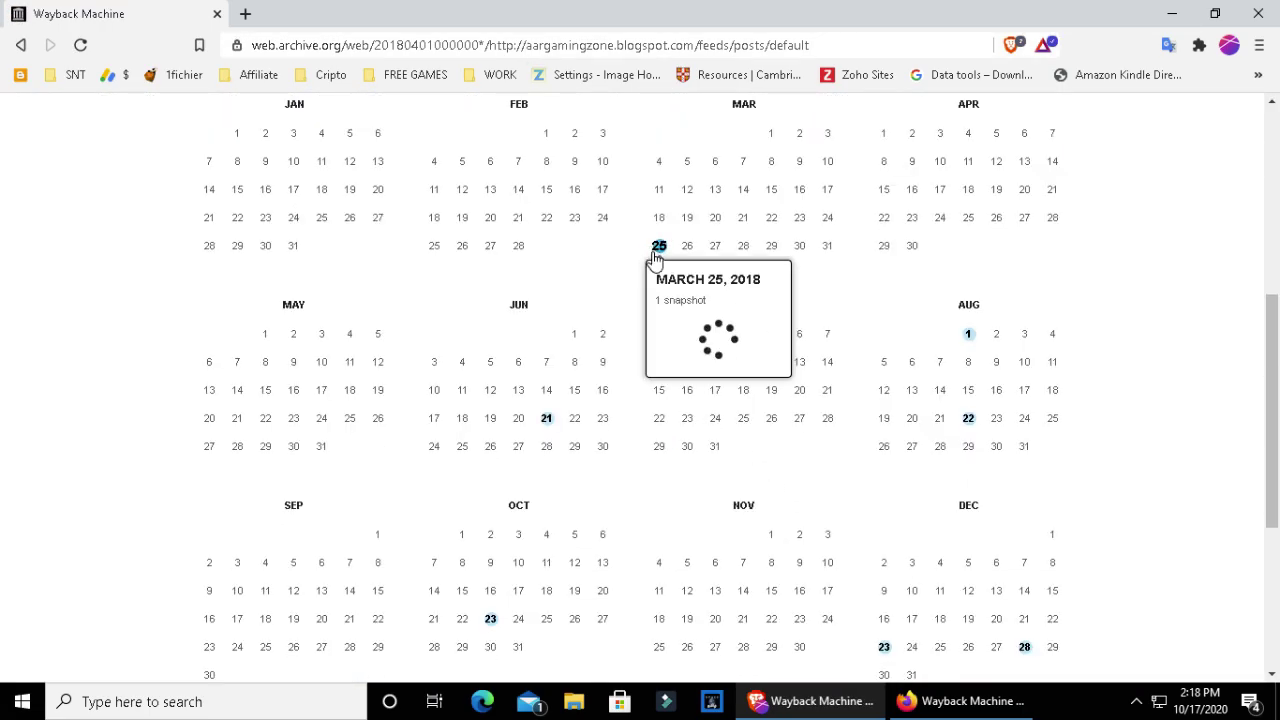
pyautogui.click(695, 321)
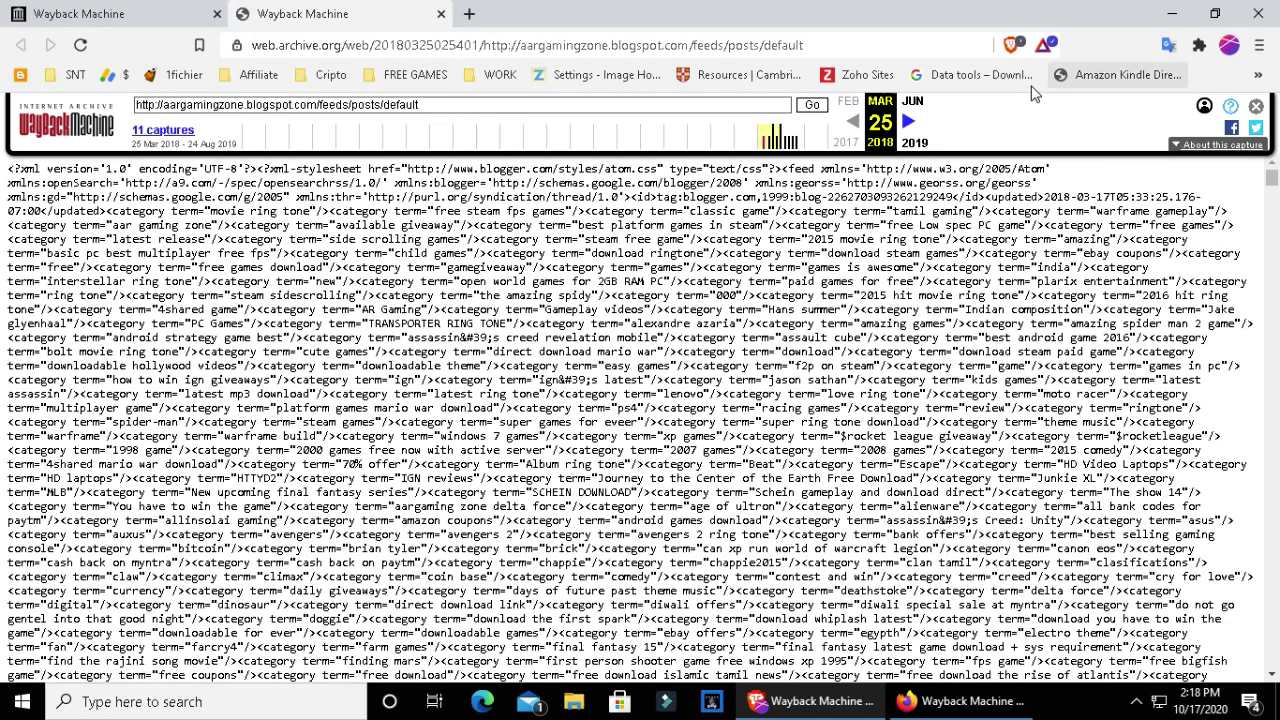
pyautogui.moveTo(960, 701)
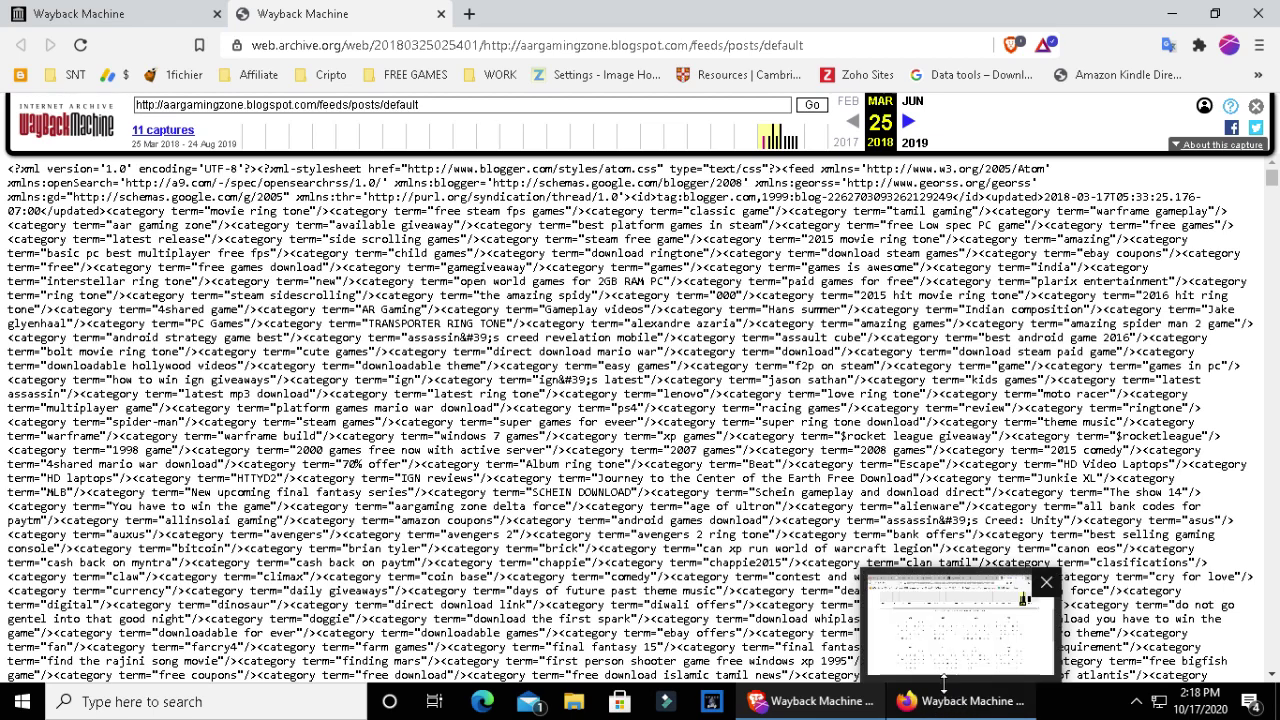
pyautogui.click(942, 703)
pyautogui.click(925, 700)
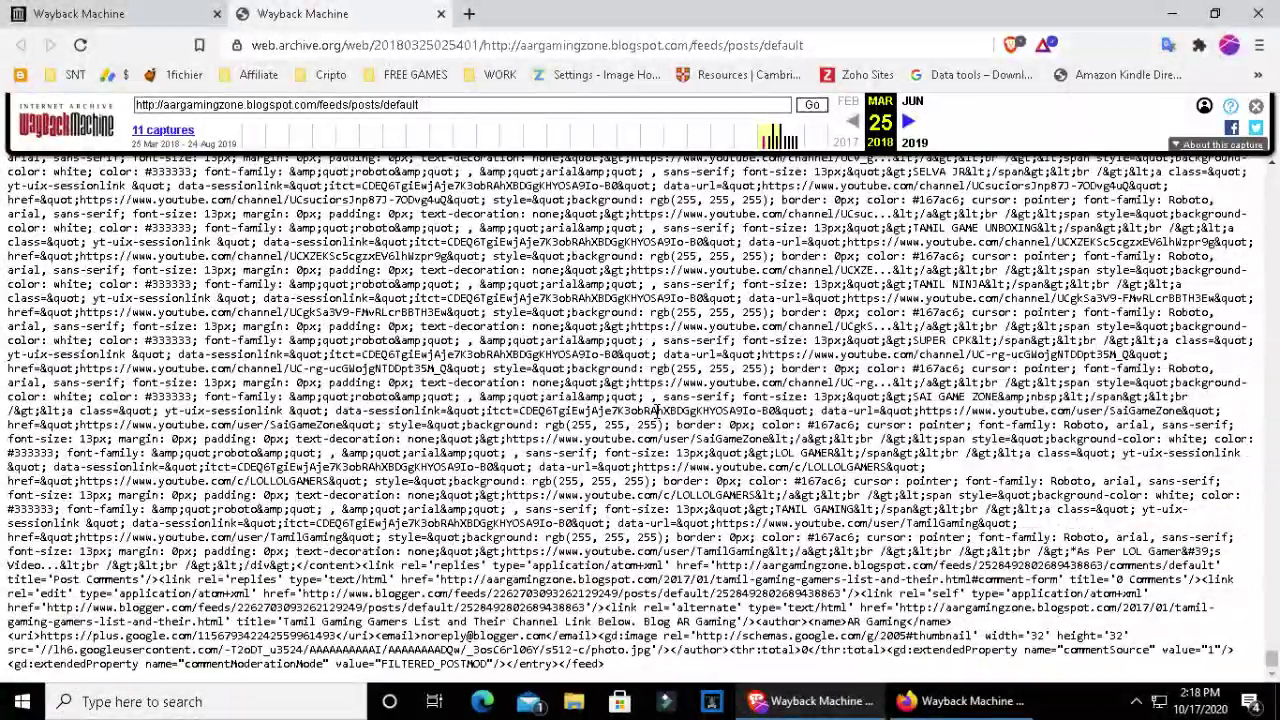
# Step: Copy the entire archived feed text and minimize the browser
pyautogui.hotkey('ctrl', 'a')
pyautogui.rightClick(516, 314)
pyautogui.click(545, 328)
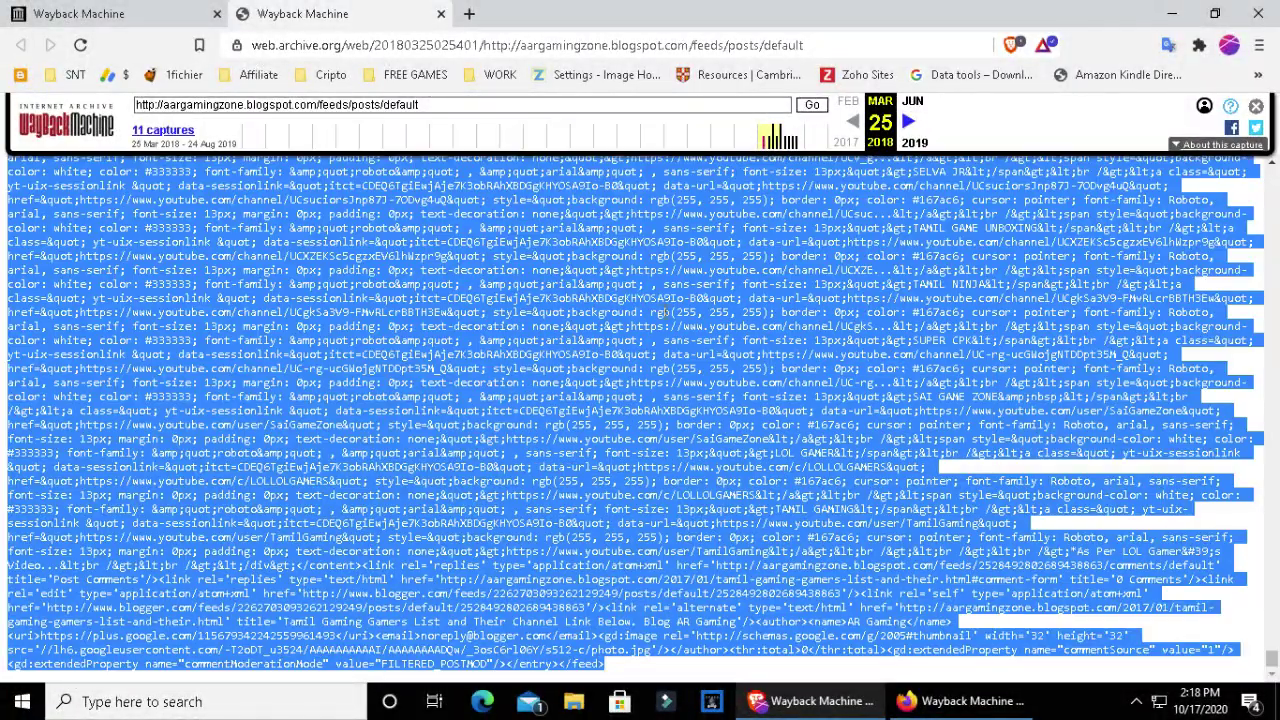
pyautogui.click(1170, 14)
# Step: Create a desktop text file named aargaming and paste the copied feed text into it
pyautogui.rightClick(634, 272)
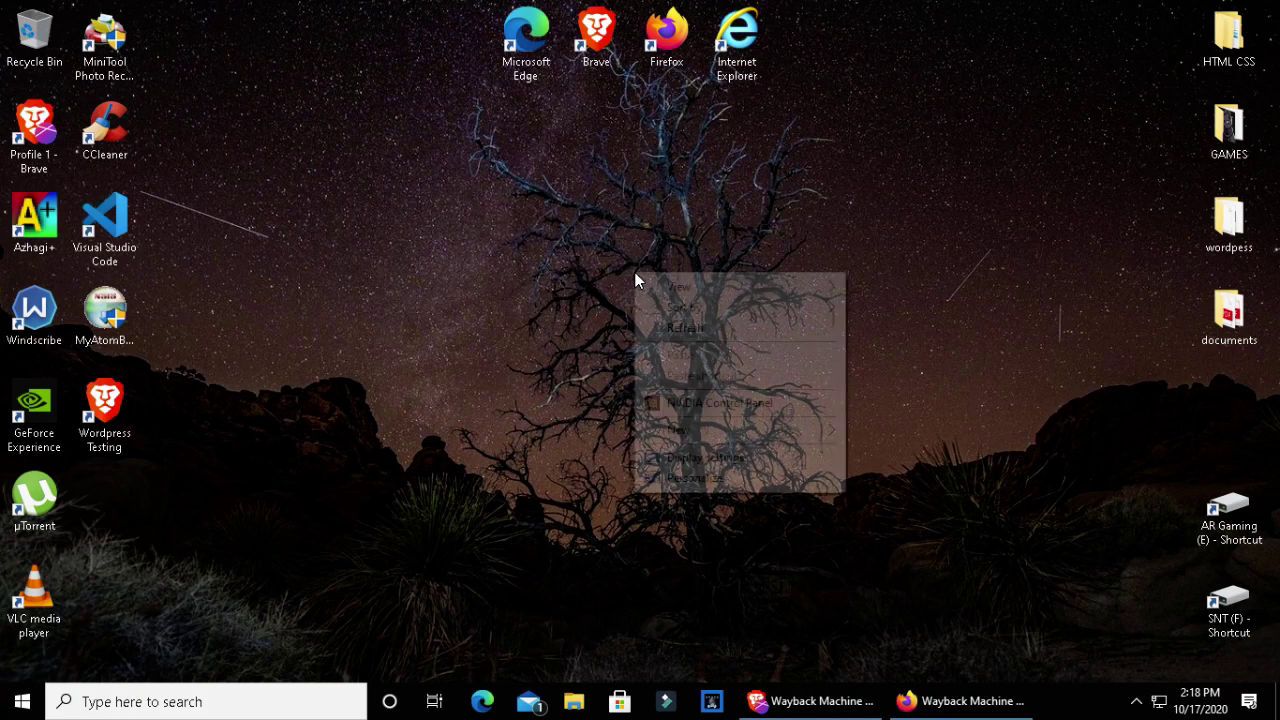
pyautogui.click(700, 327)
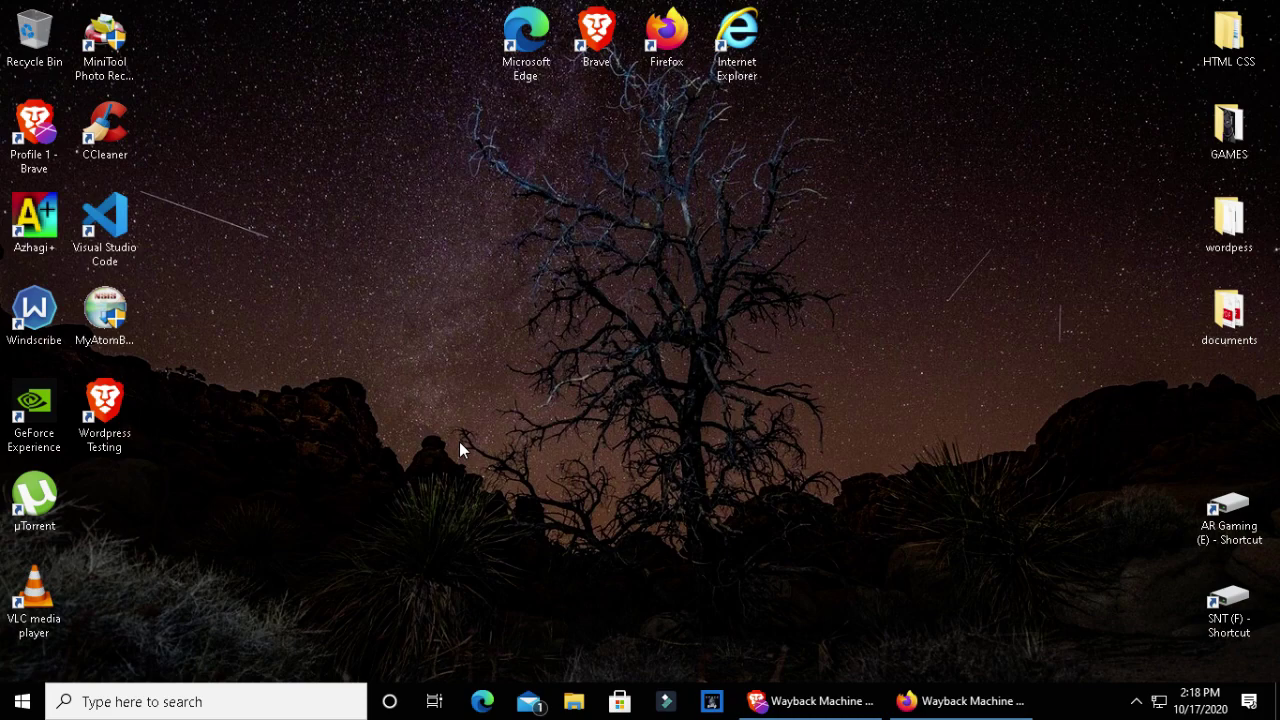
pyautogui.rightClick(318, 298)
pyautogui.click(573, 553)
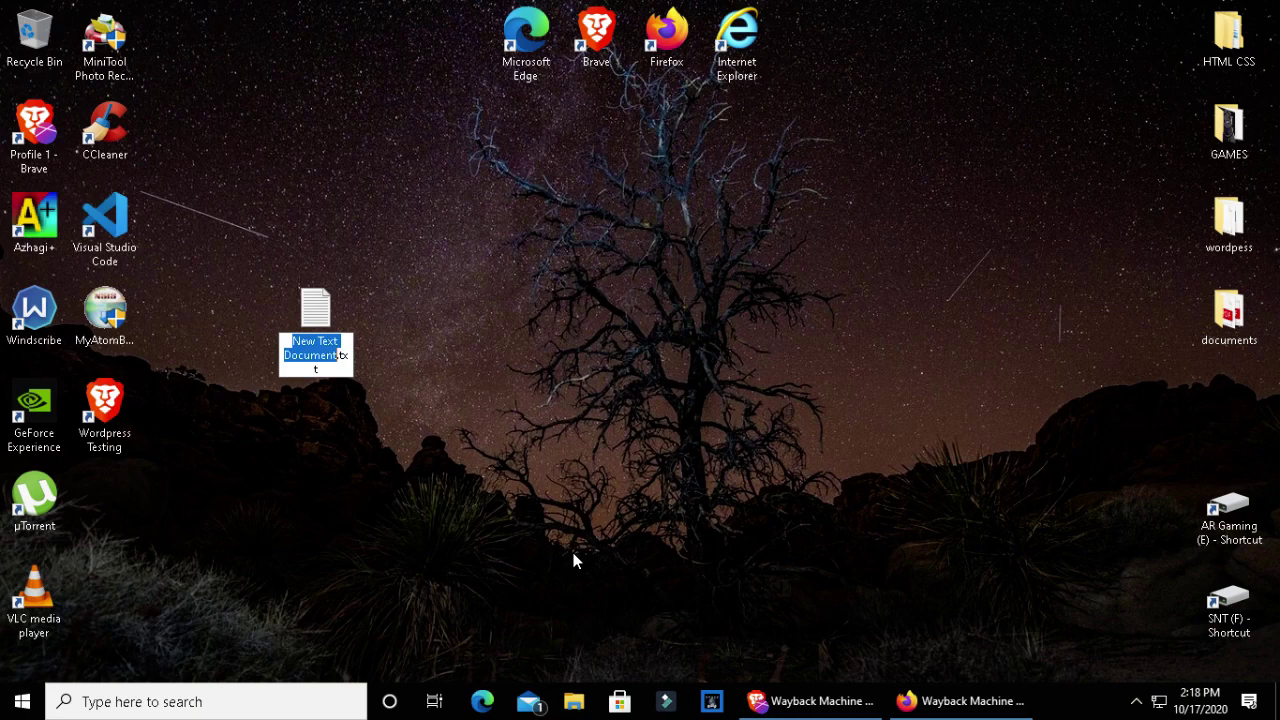
pyautogui.write('aargaming')
pyautogui.press('Return')
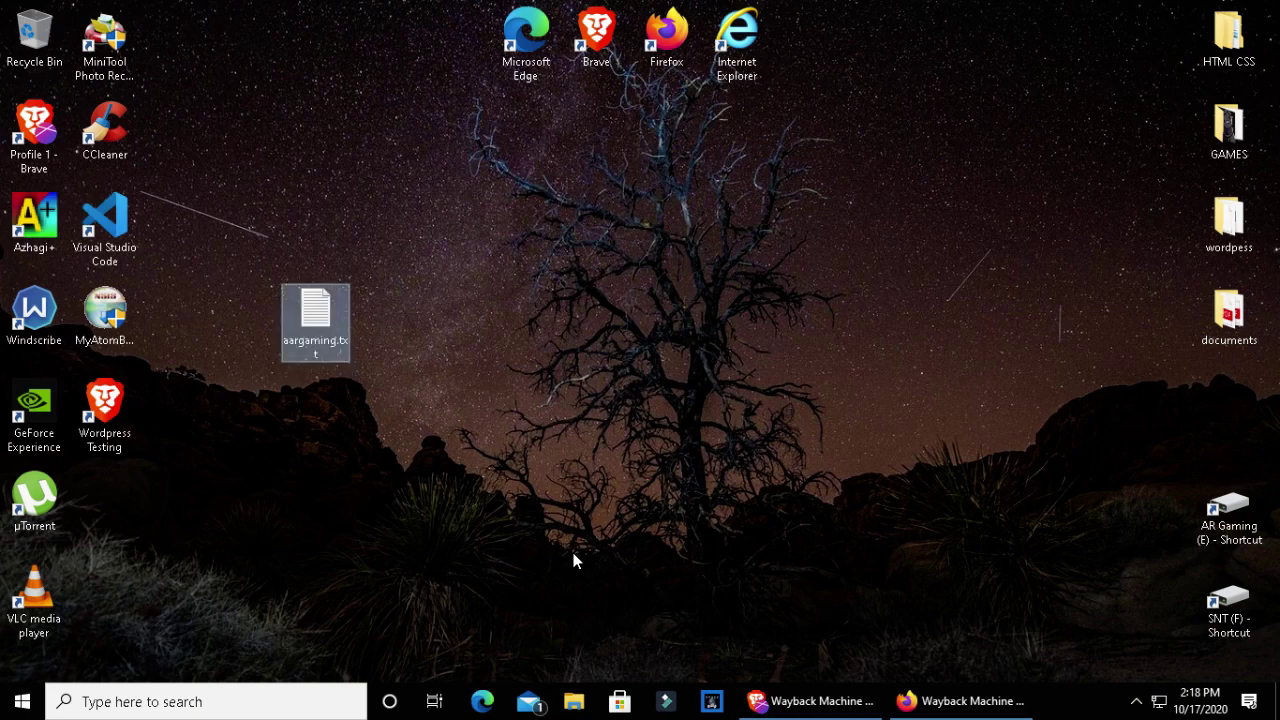
pyautogui.press('Return')
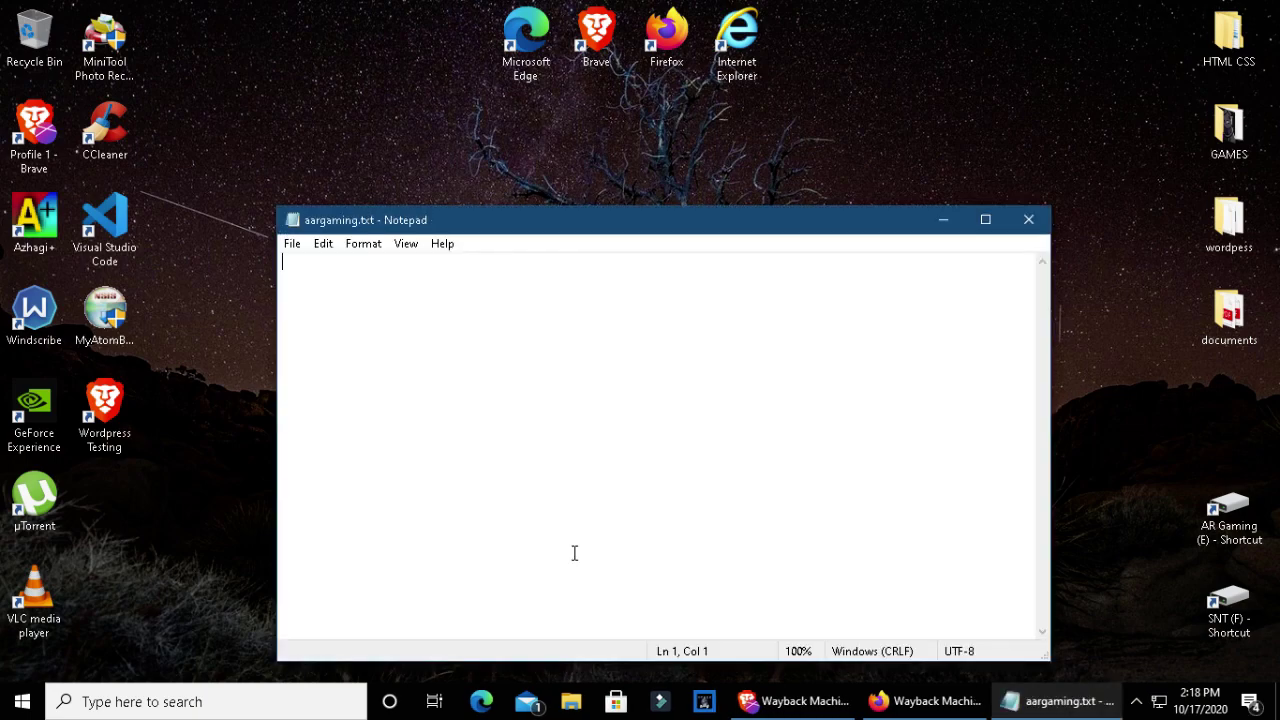
pyautogui.hotkey('ctrl', 'v')
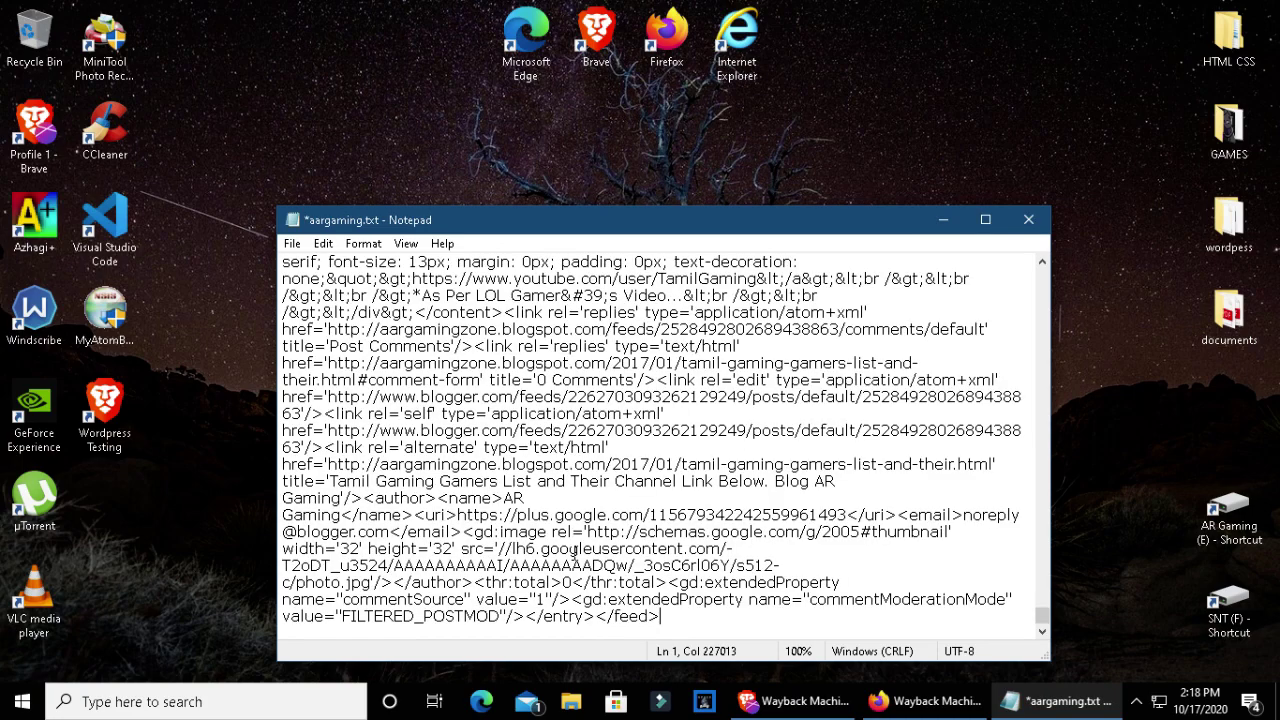
# Step: Save the file to the desktop as aargaming.xsl with the All Files type
pyautogui.click(292, 243)
pyautogui.click(310, 352)
pyautogui.click(488, 557)
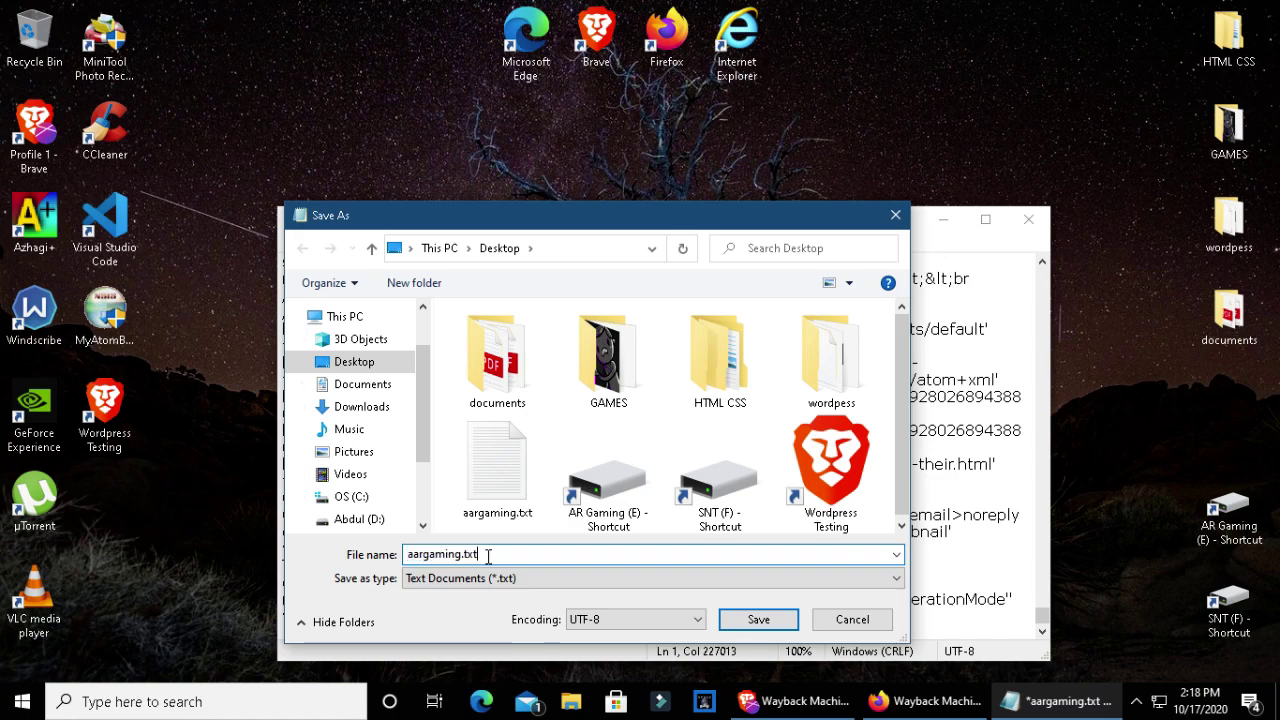
pyautogui.press('BackSpace')
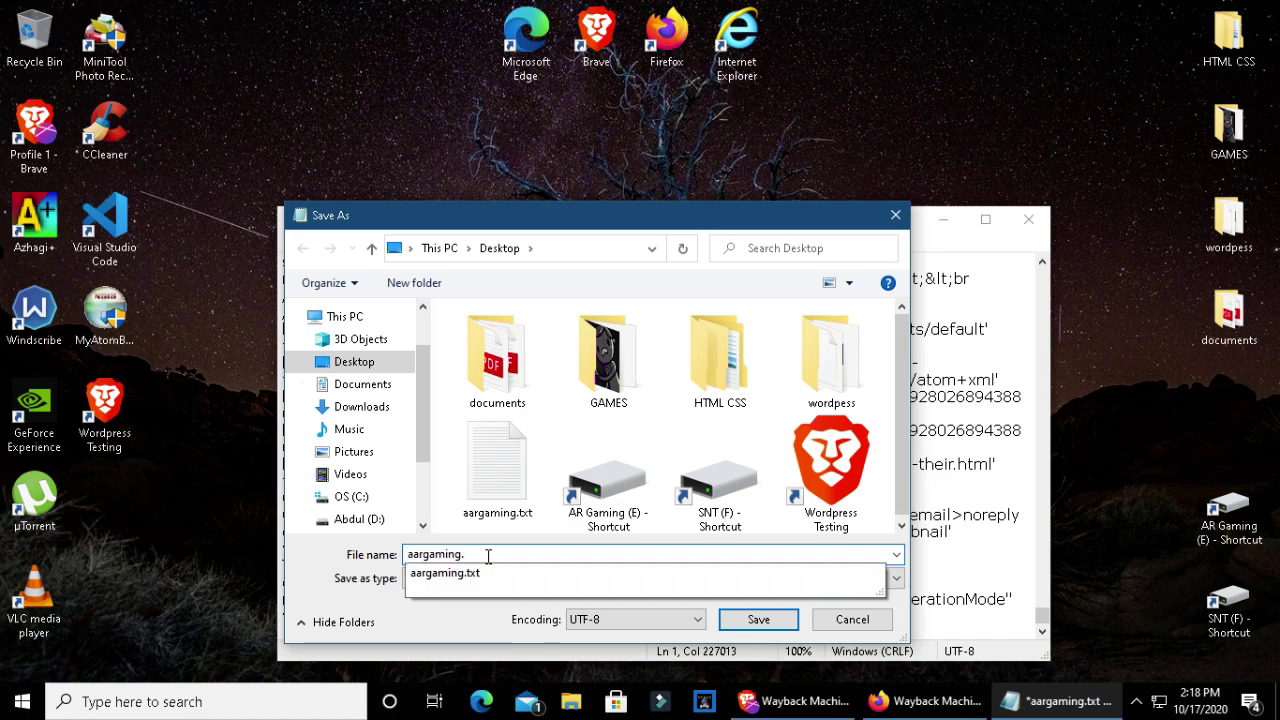
pyautogui.write('xsl')
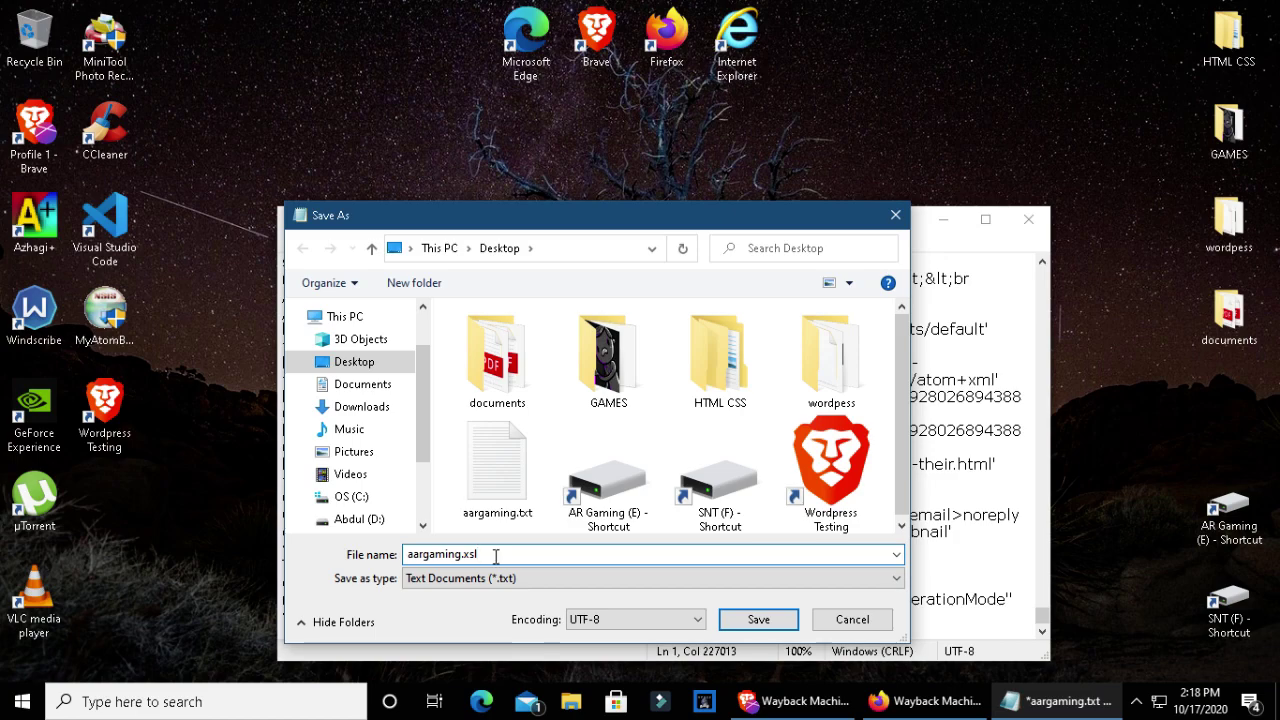
pyautogui.click(595, 580)
pyautogui.click(560, 608)
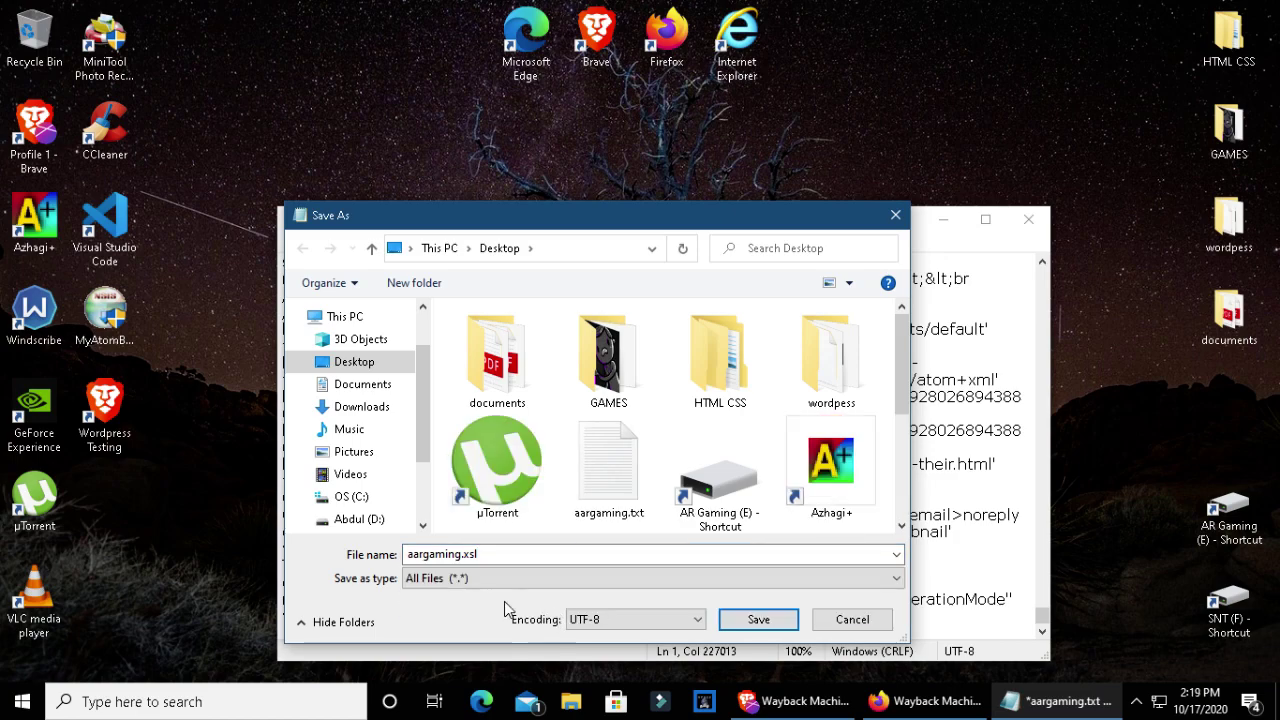
pyautogui.click(784, 620)
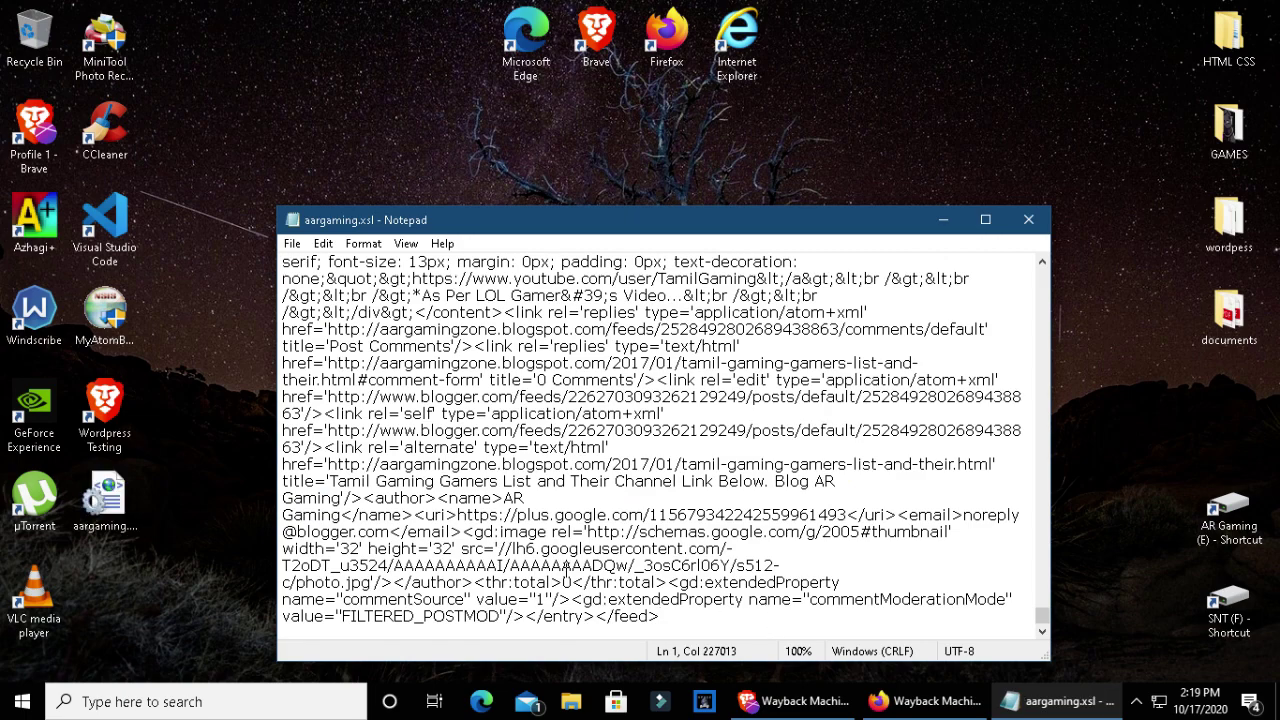
# Step: Close Notepad and delete the leftover aargaming.txt
pyautogui.click(1027, 220)
pyautogui.rightClick(315, 318)
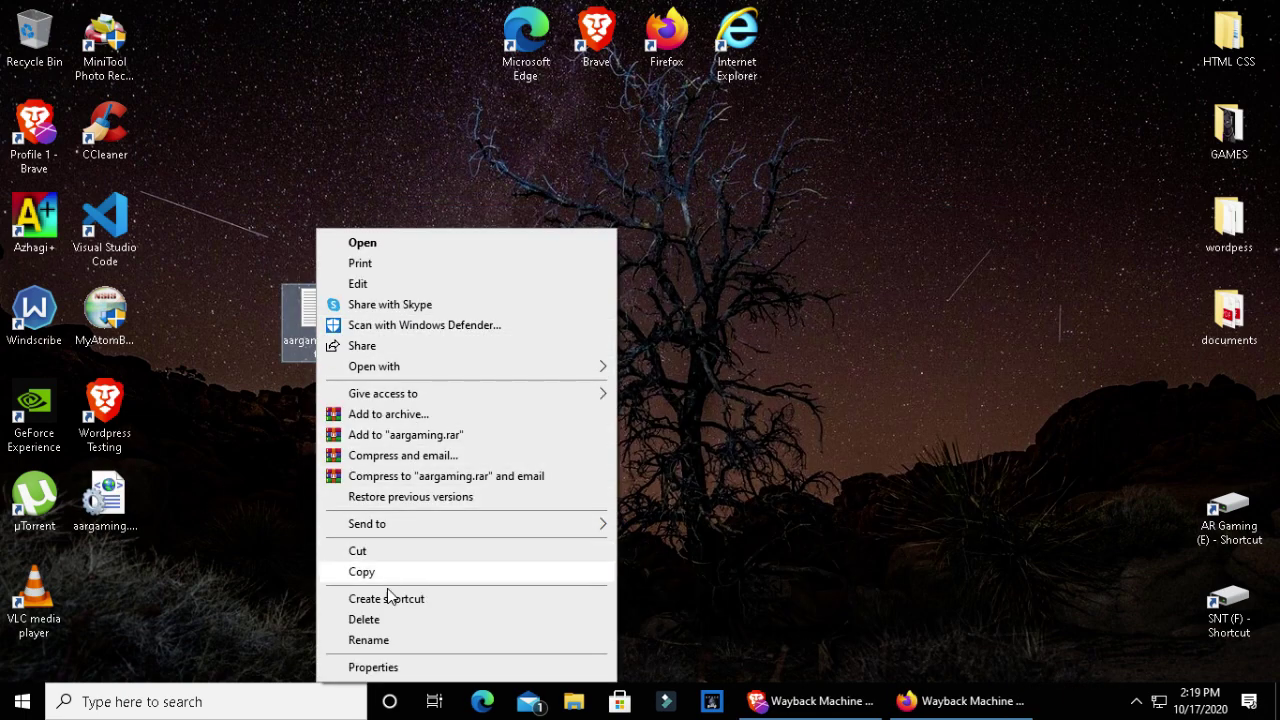
pyautogui.click(380, 626)
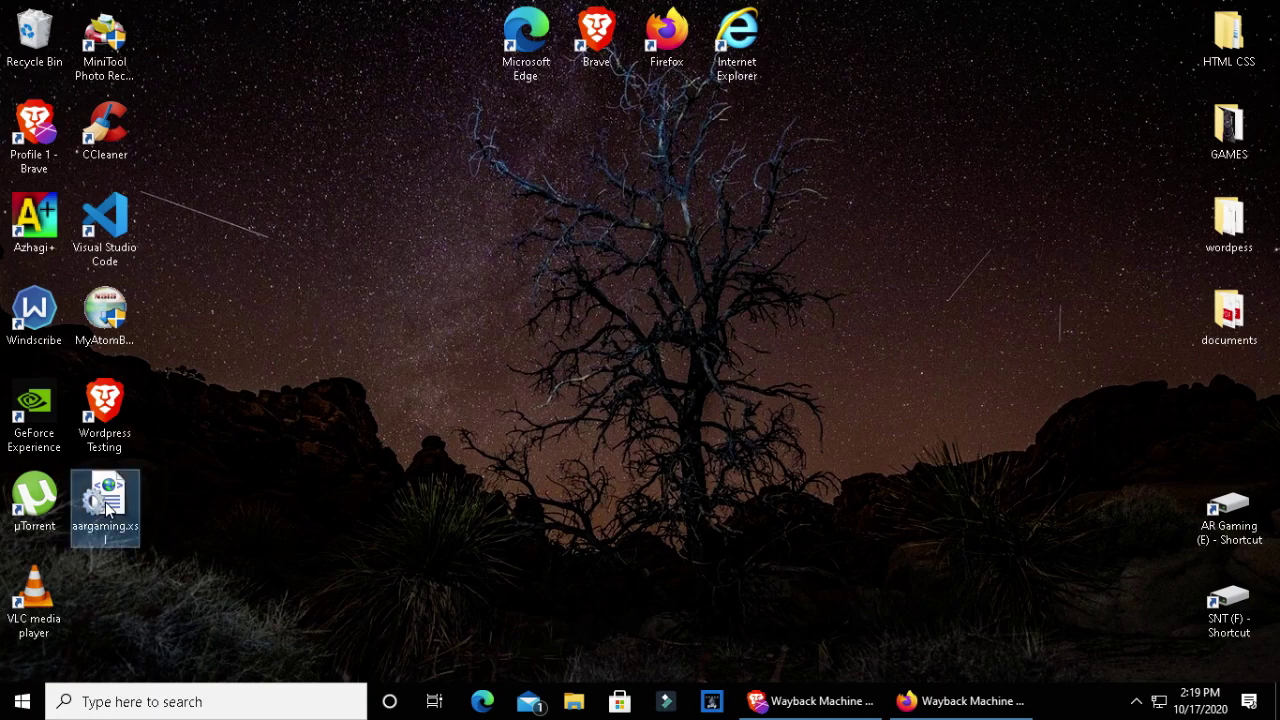
# Step: Open aargaming.xsl in Internet Explorer and select the blog title, subtitle and Google+ URL lines
pyautogui.doubleClick(105, 496)
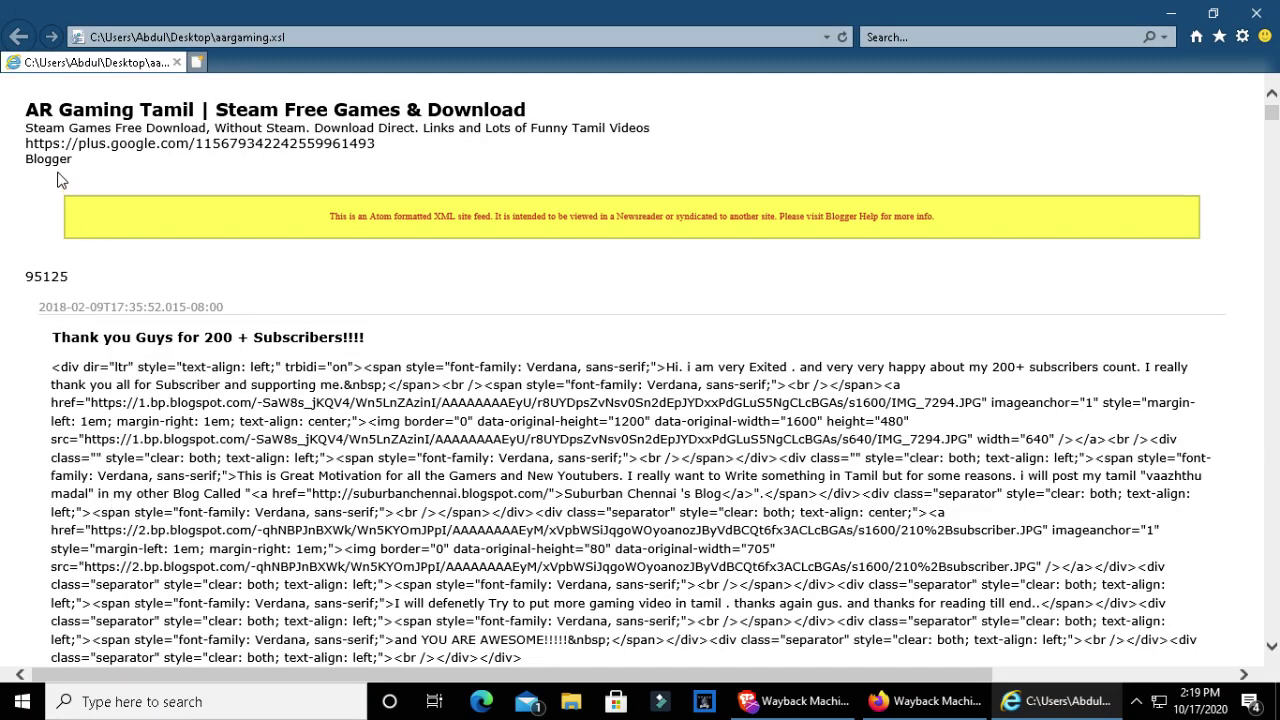
pyautogui.moveTo(30, 112); pyautogui.dragTo(533, 100)
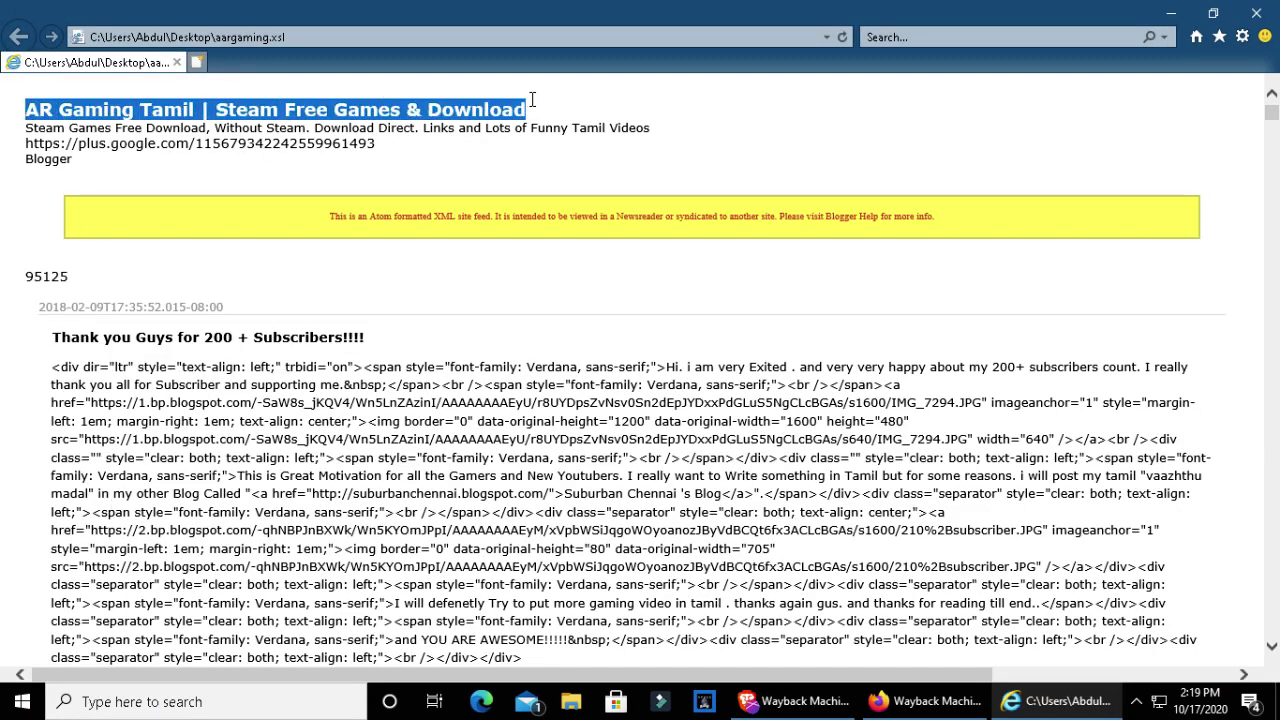
pyautogui.click(30, 131)
pyautogui.moveTo(28, 127)
pyautogui.mouseDown()
pyautogui.moveTo(554, 116)
pyautogui.moveTo(652, 127)
pyautogui.mouseUp()
pyautogui.tripleClick(148, 145)
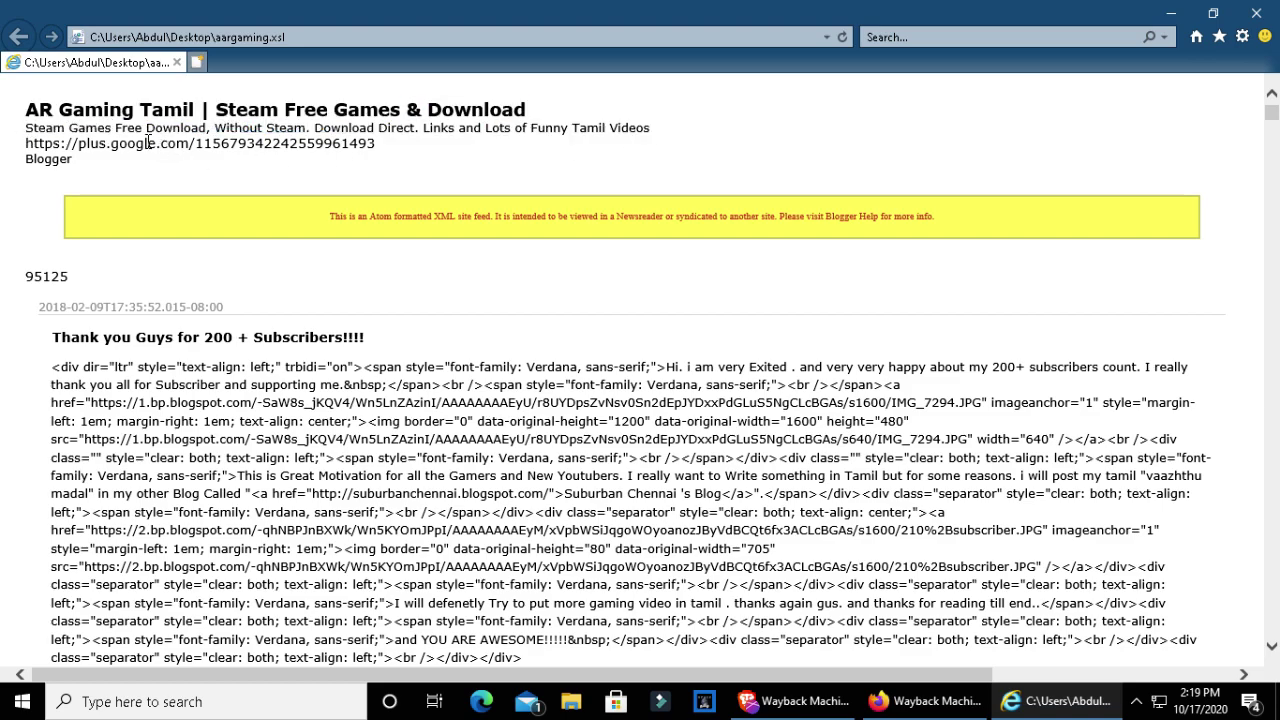
pyautogui.click(61, 160)
pyautogui.doubleClick(57, 161)
pyautogui.click(50, 145)
pyautogui.moveTo(29, 145); pyautogui.dragTo(66, 167)
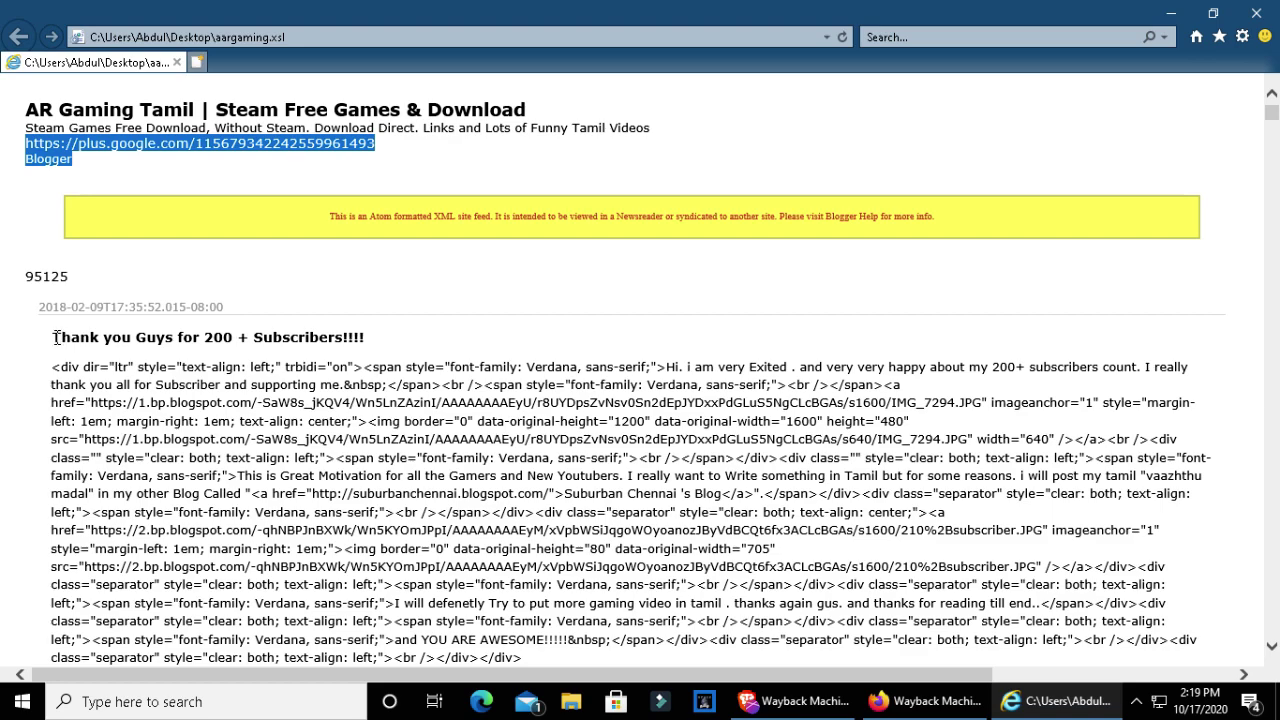
# Step: Select the post heading text, then bring Firefox's Wayback calendar back to the front
pyautogui.moveTo(55, 337); pyautogui.dragTo(368, 338)
pyautogui.doubleClick(330, 338)
pyautogui.tripleClick(330, 338)
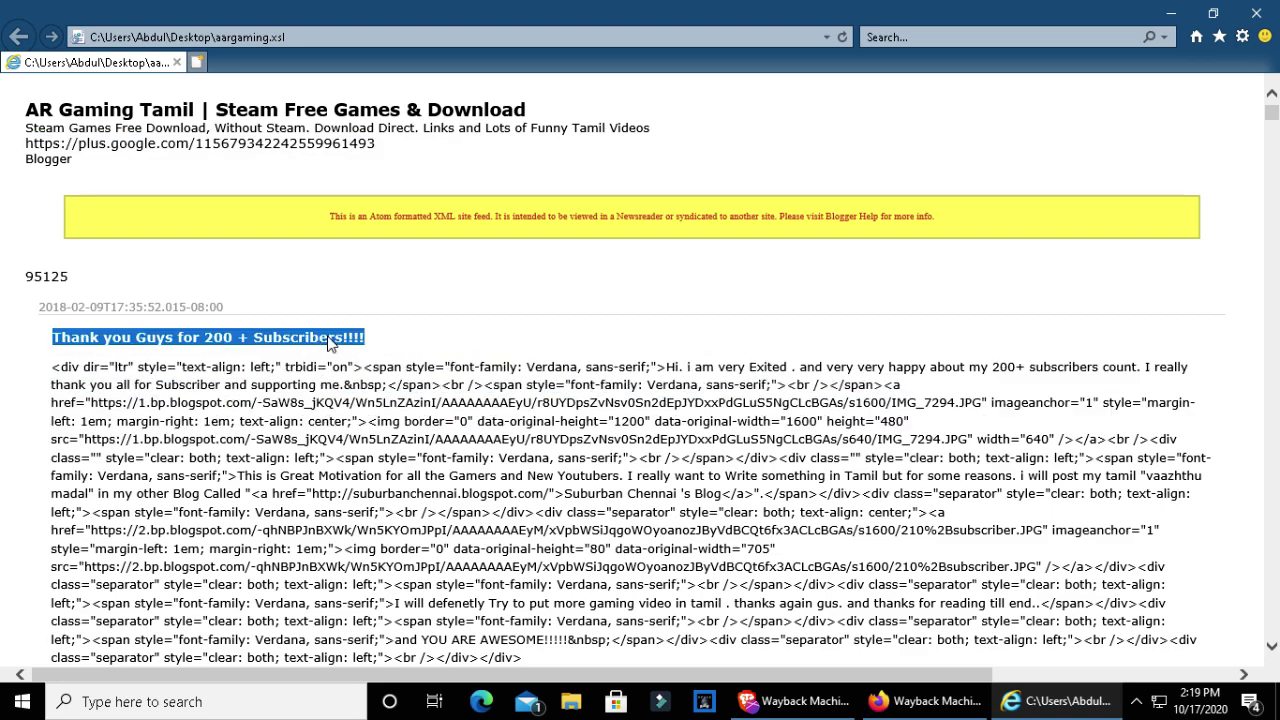
pyautogui.click(332, 383)
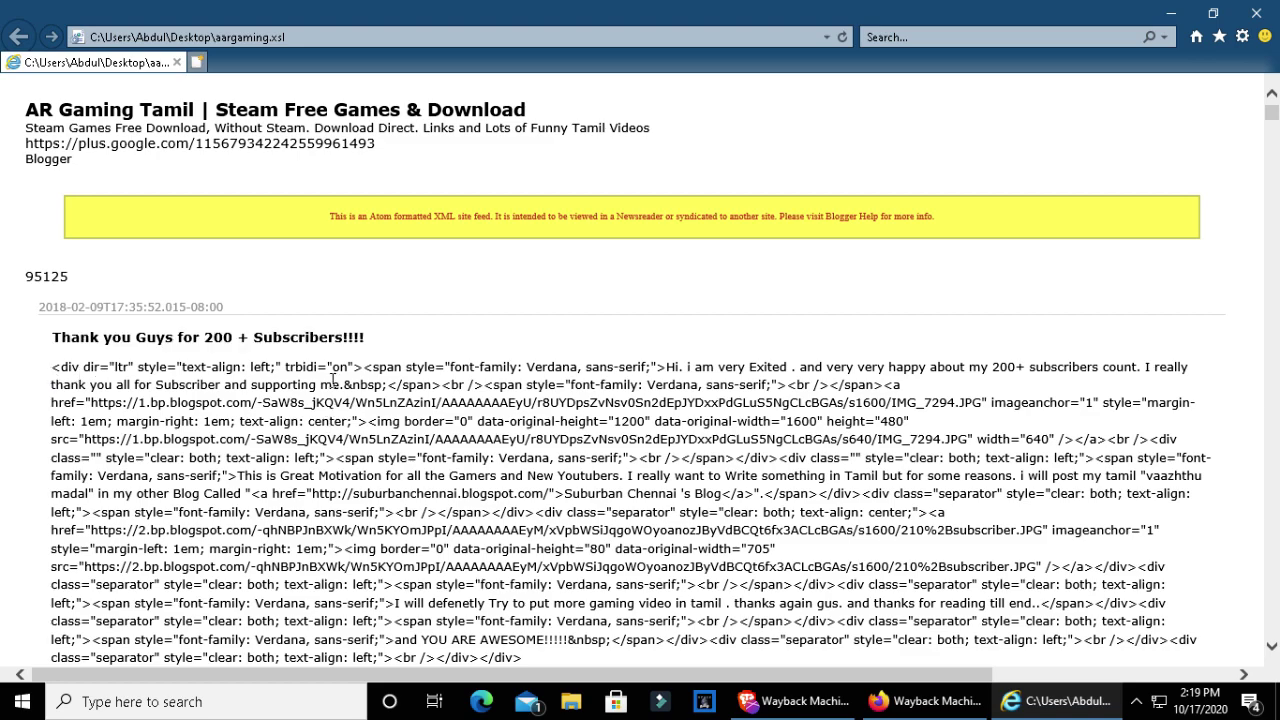
pyautogui.click(925, 701)
pyautogui.moveTo(659, 431)
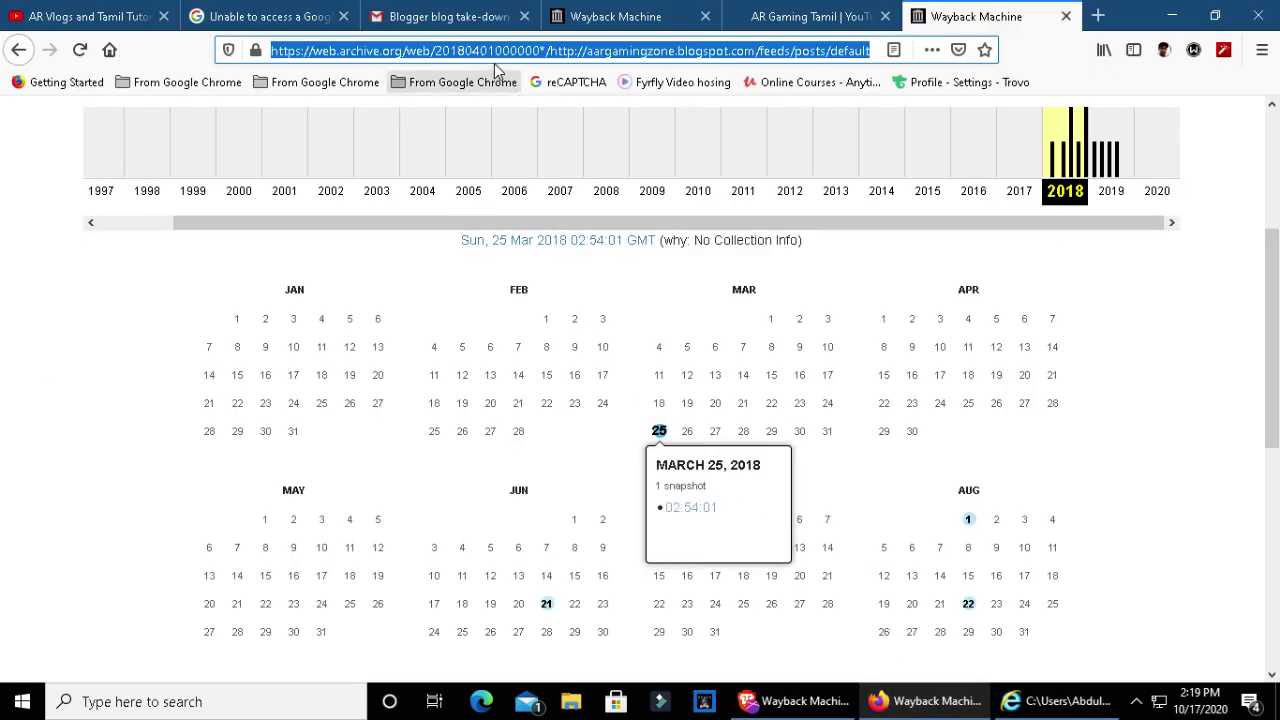
# Step: Switch between the Wayback tabs, the archived AR Gaming Tamil blog and the aargaming.xsl page
pyautogui.click(604, 30)
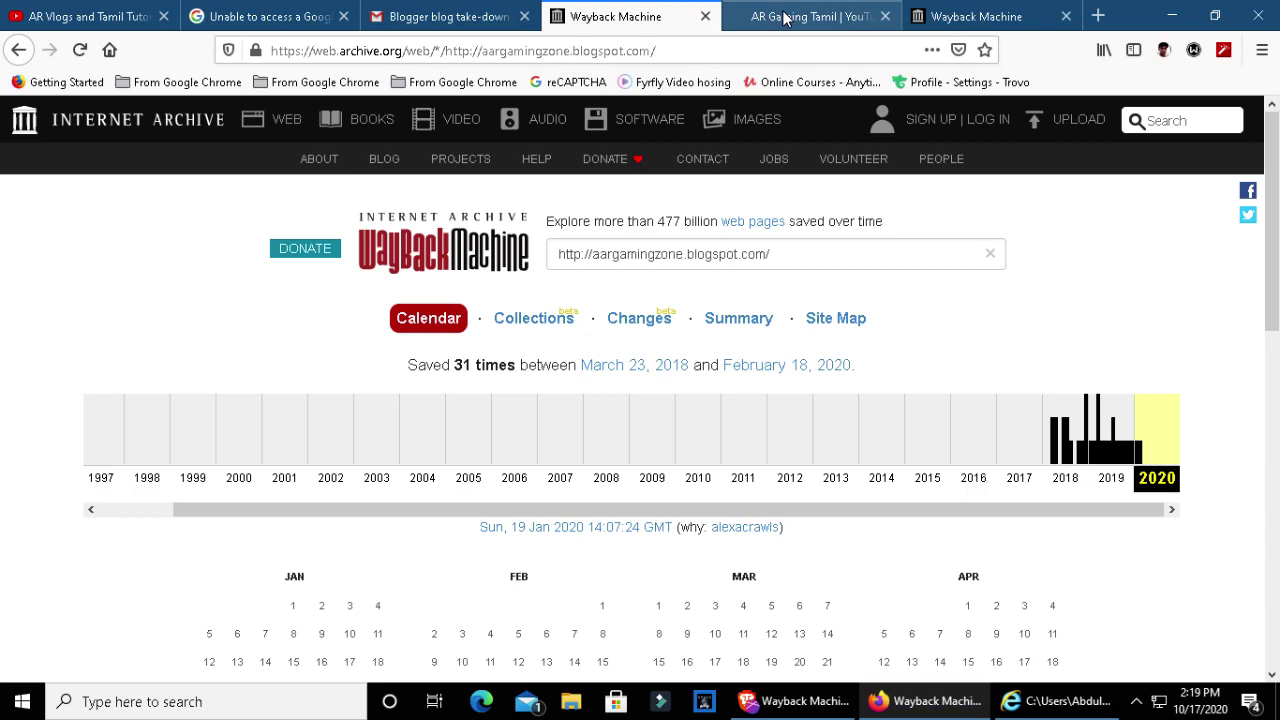
pyautogui.click(786, 15)
pyautogui.scroll(5, 588, 262)
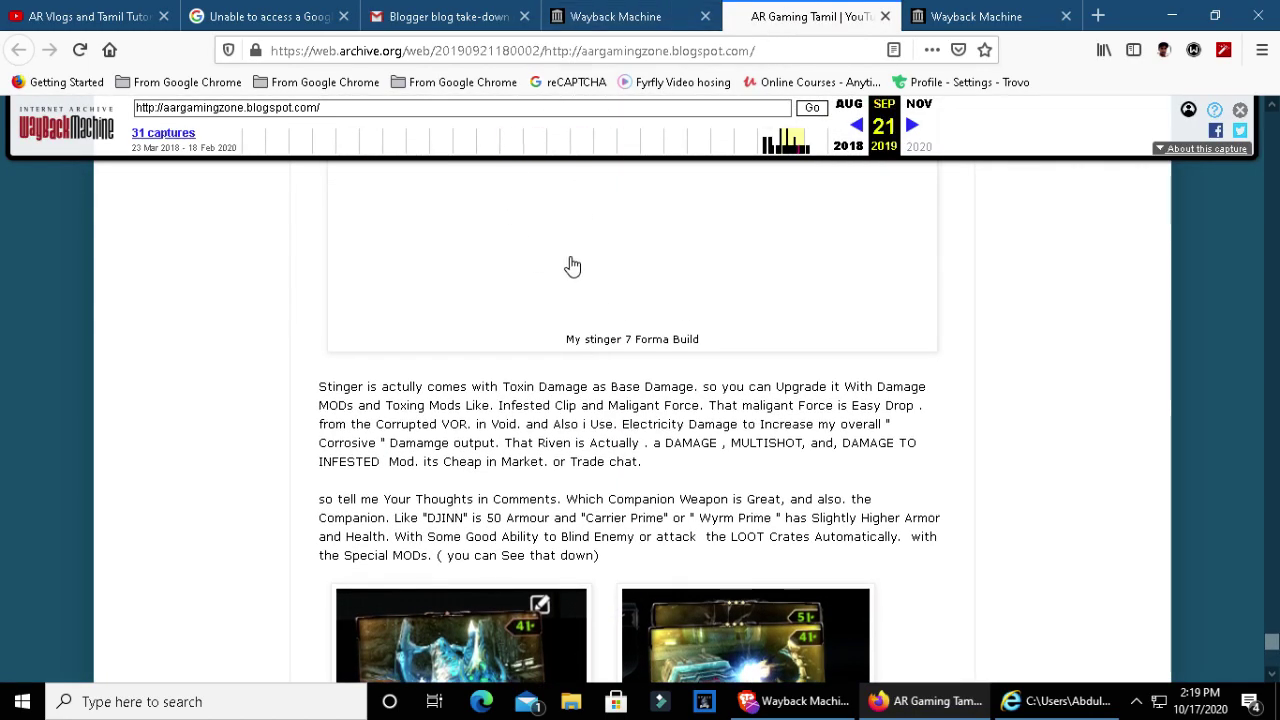
pyautogui.click(1060, 701)
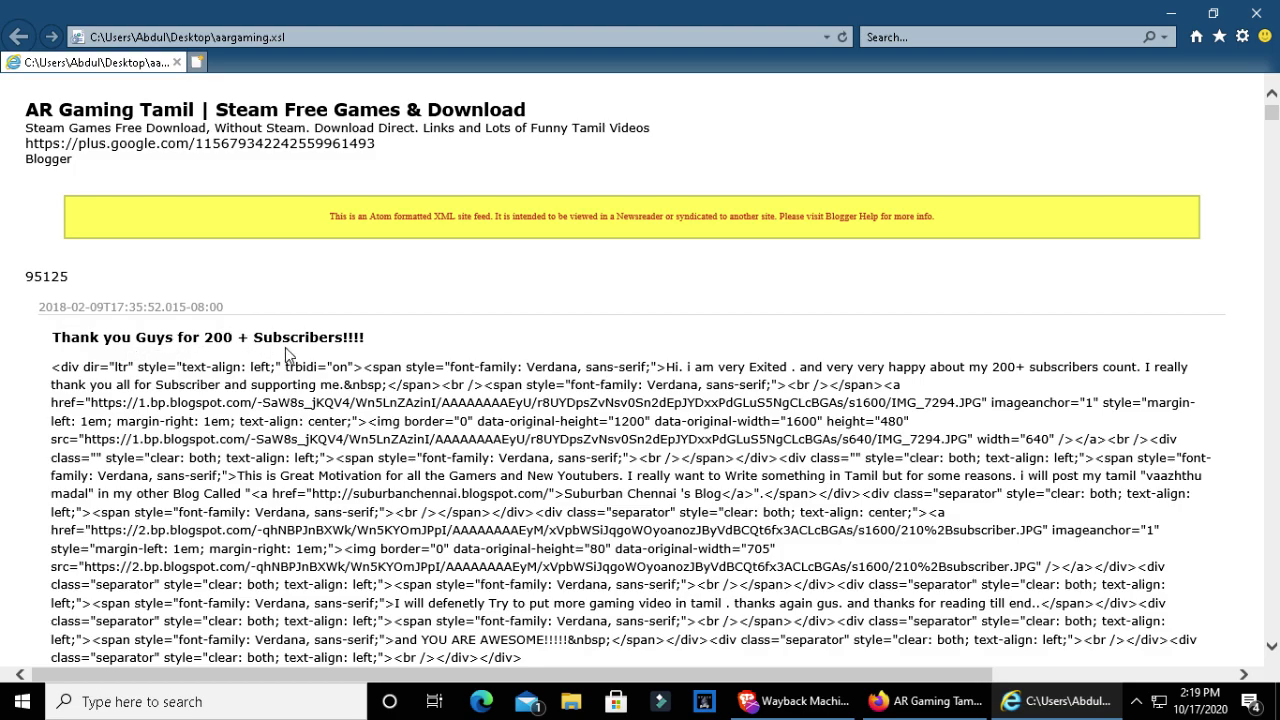
# Step: Scroll the archived blog in Firefox, then close its tab to show the 2018 capture calendar
pyautogui.click(930, 701)
pyautogui.scroll(5, 630, 400)
pyautogui.scroll(5, 620, 434)
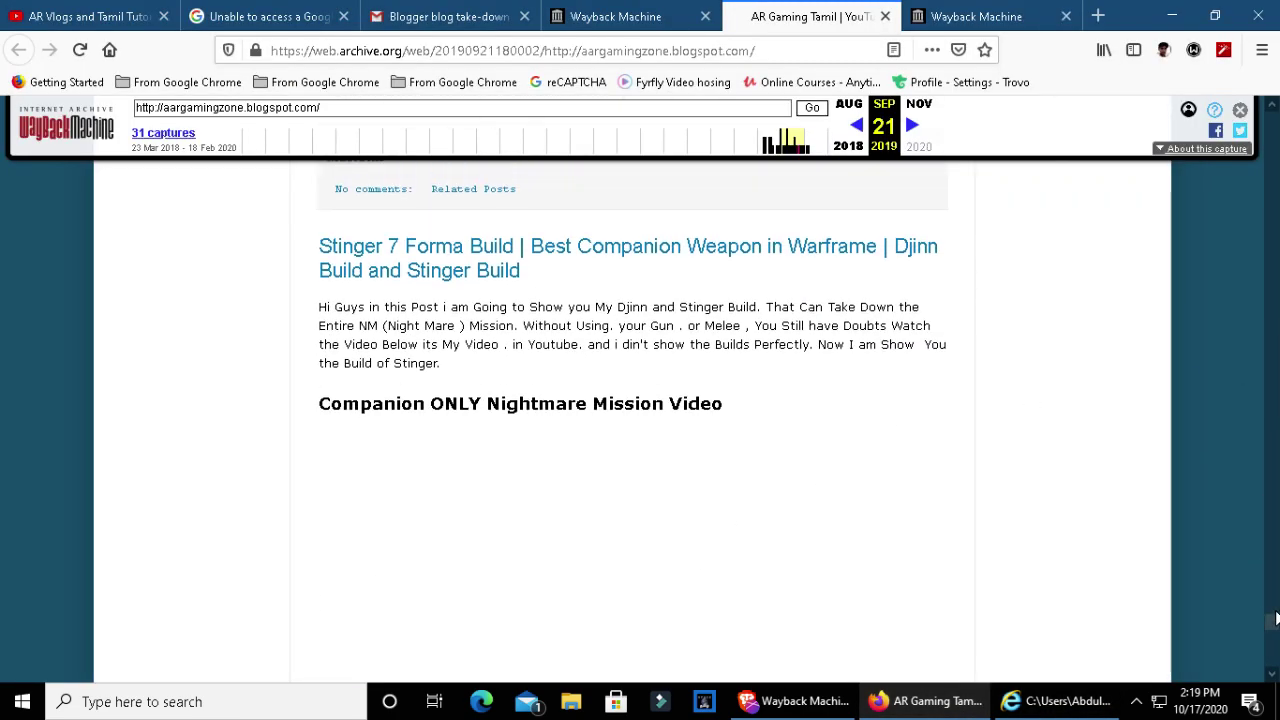
pyautogui.moveTo(1273, 620); pyautogui.dragTo(1273, 120)
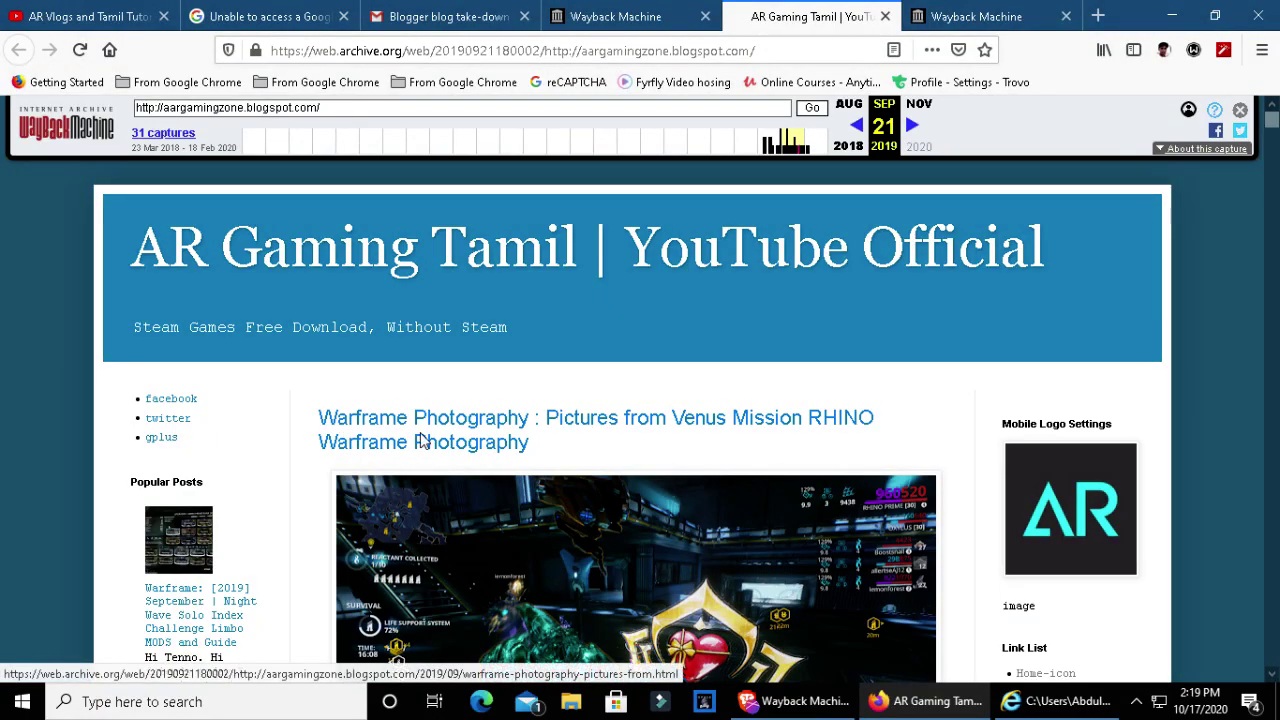
pyautogui.scroll(-2, 420, 445)
pyautogui.scroll(-5, 400, 470)
pyautogui.scroll(-5, 381, 464)
pyautogui.scroll(10, 395, 420)
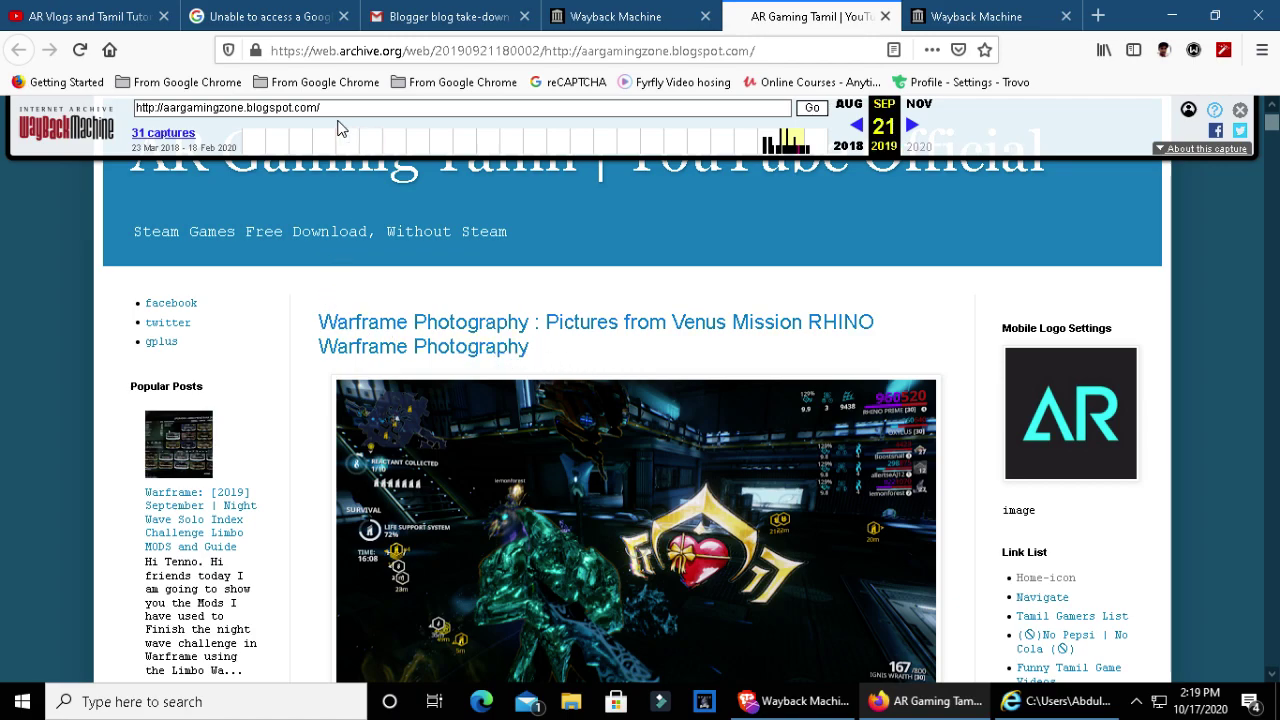
pyautogui.middleClick(770, 17)
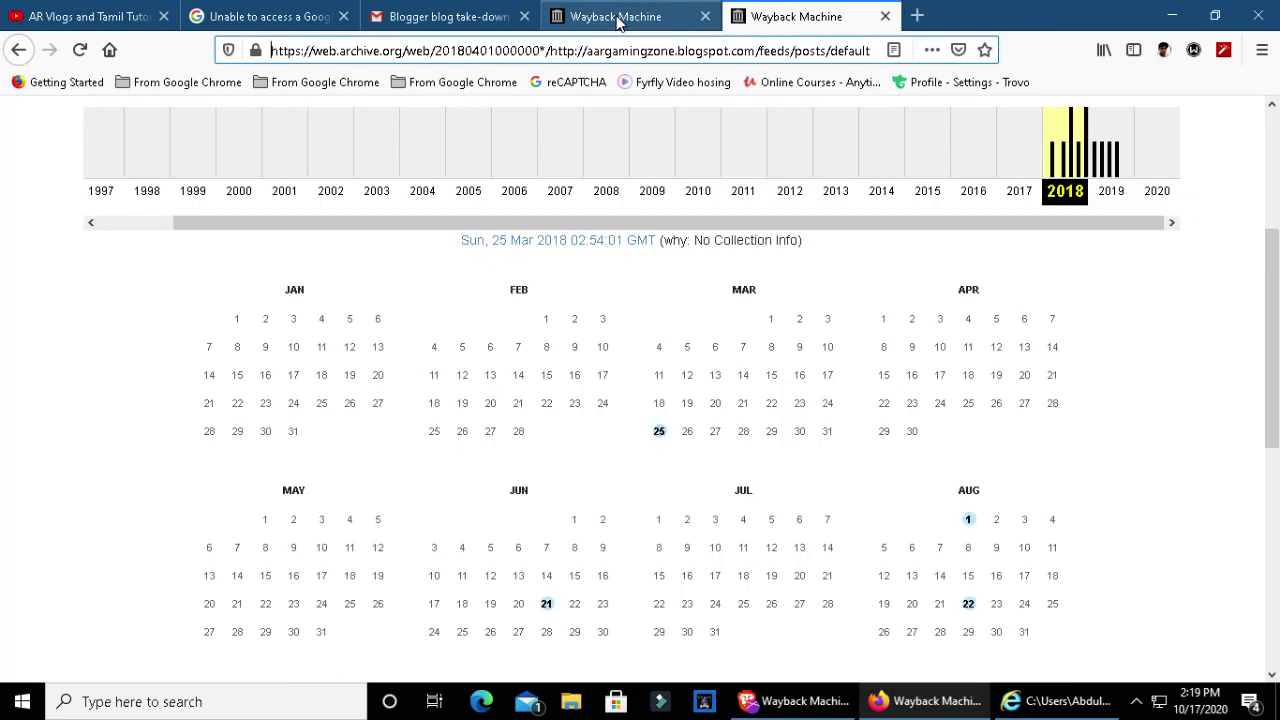
pyautogui.click(620, 17)
# Step: Open the blog homepage's 23 March 2018 capture from the 2018 calendar and scroll through its posts
pyautogui.scroll(-3, 487, 567)
pyautogui.click(1065, 160)
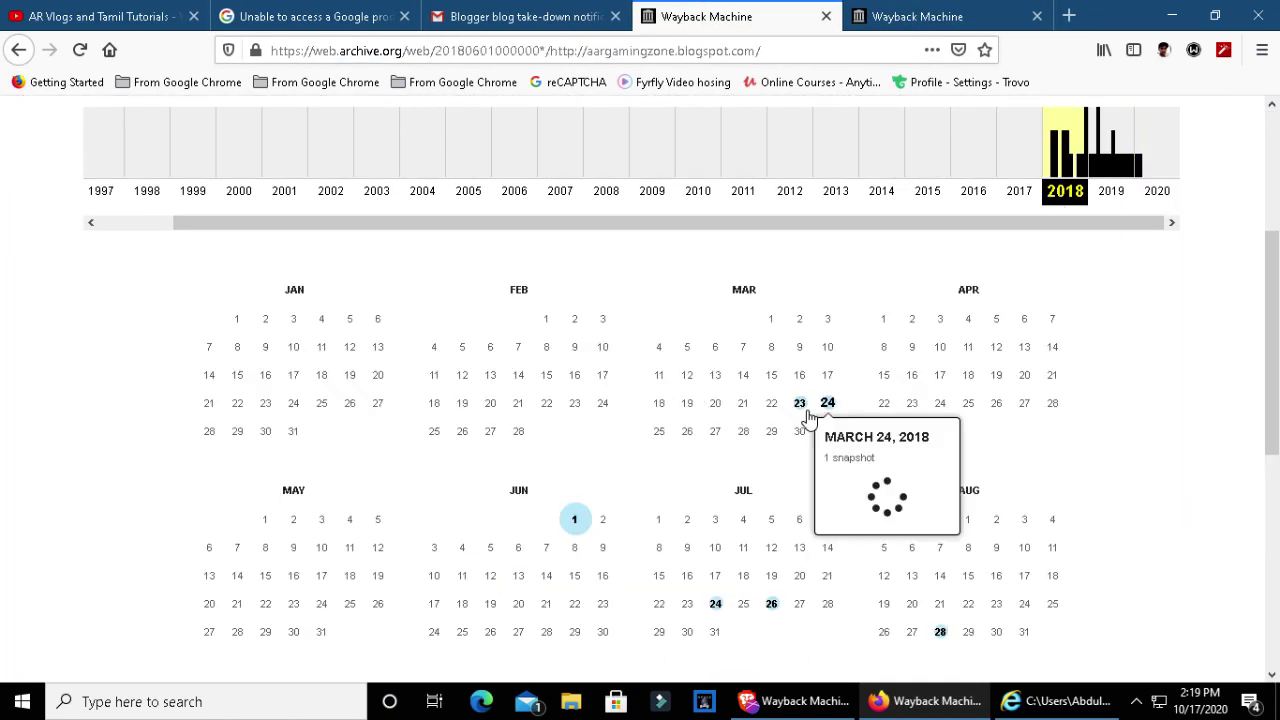
pyautogui.click(824, 483)
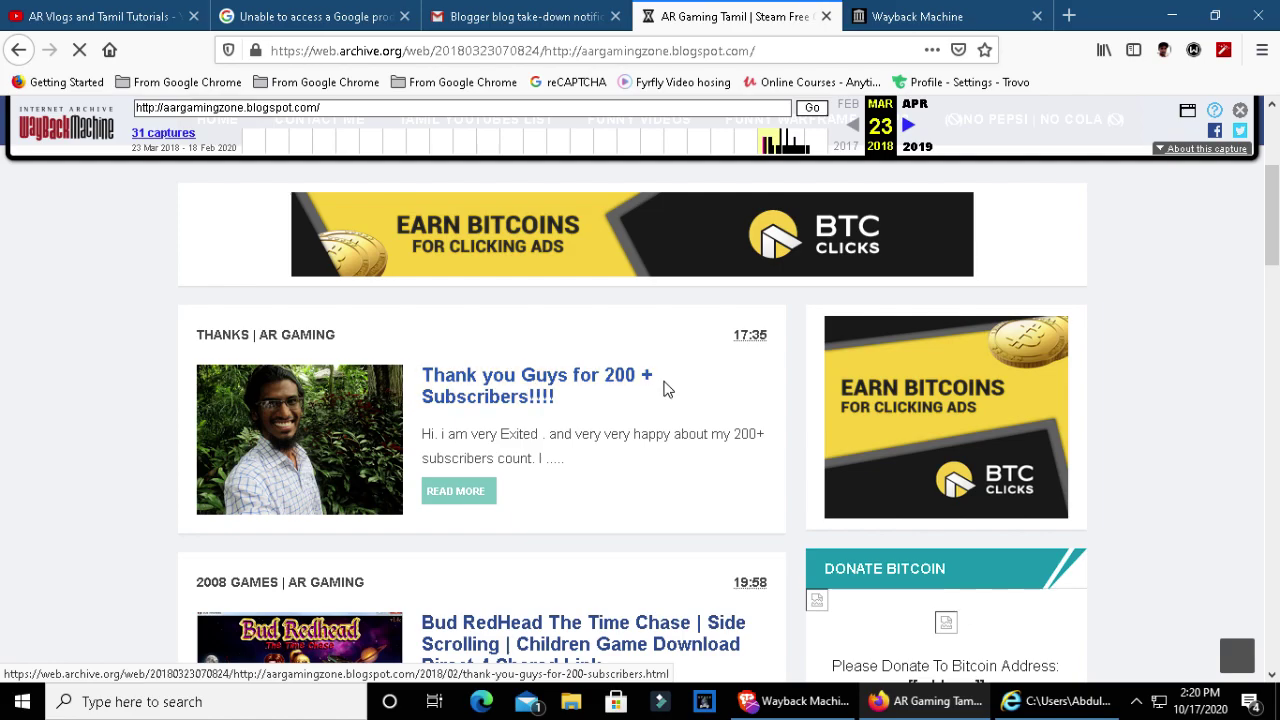
pyautogui.scroll(2, 480, 410)
pyautogui.scroll(-5, 511, 407)
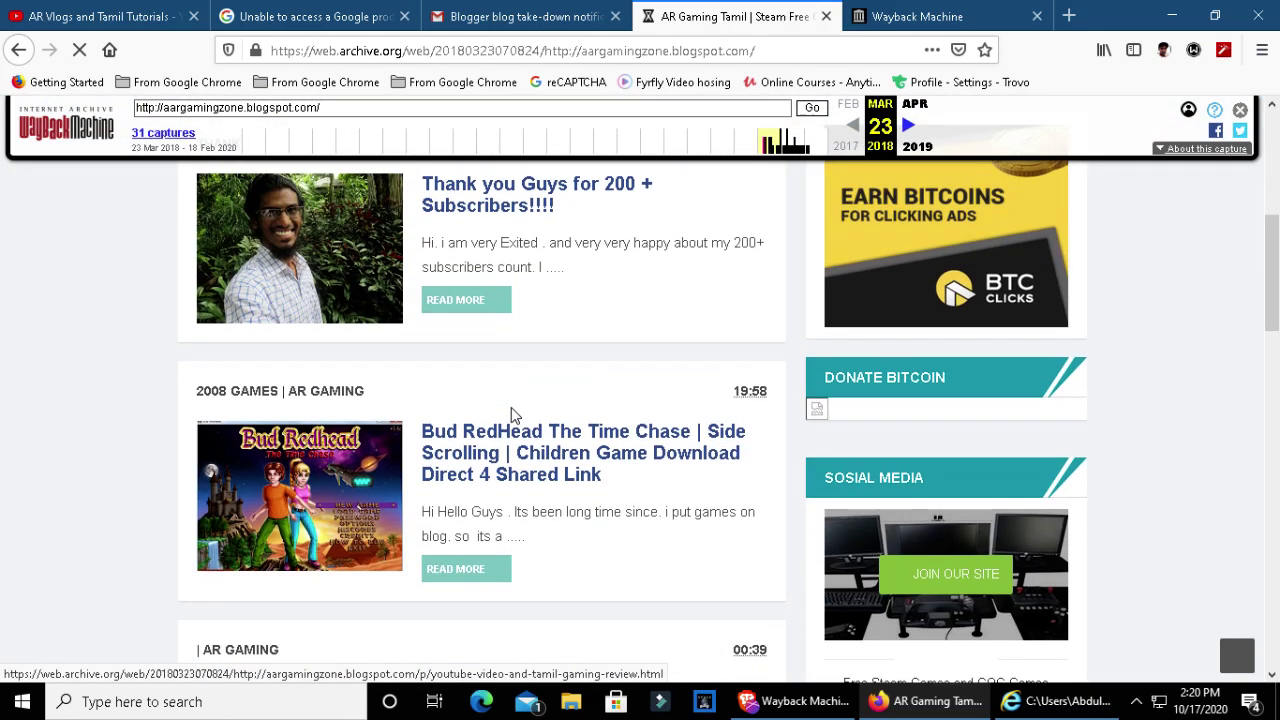
pyautogui.scroll(-4, 511, 407)
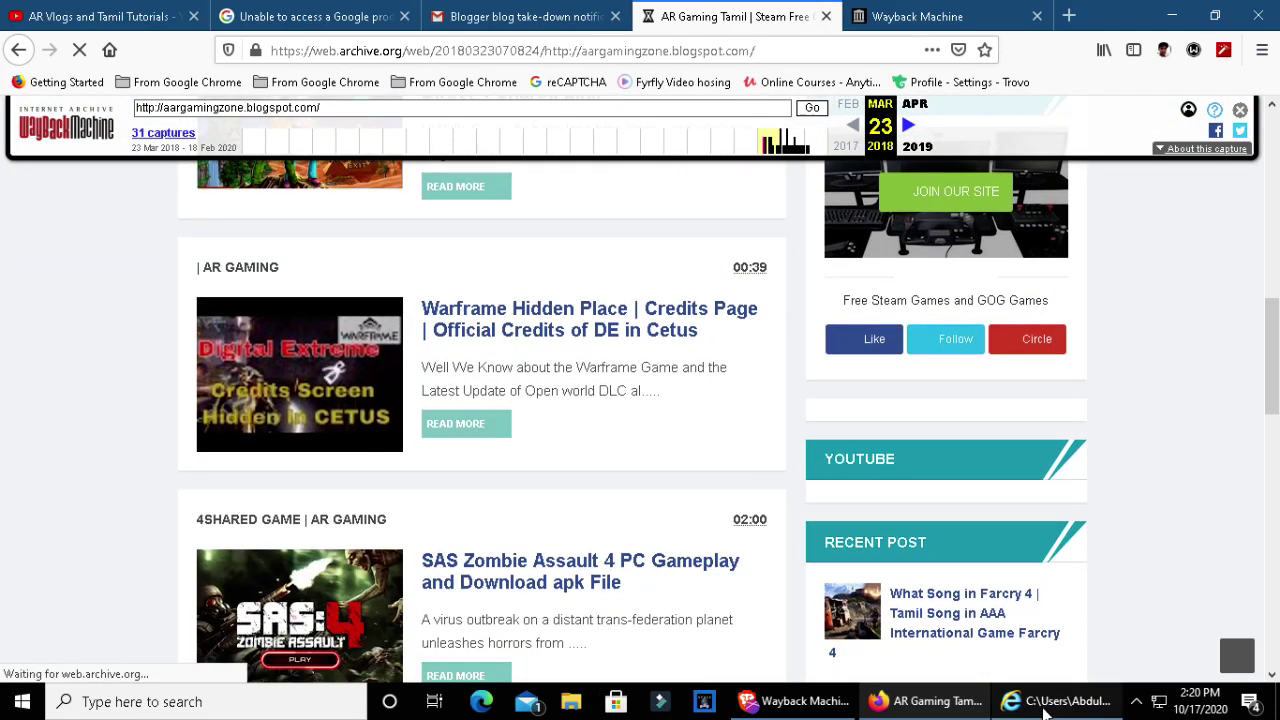
pyautogui.hotkey('alt', 'Tab')
# Step: Copy the first post's HTML source from the Internet Explorer feed page
pyautogui.moveTo(55, 337); pyautogui.dragTo(368, 338)
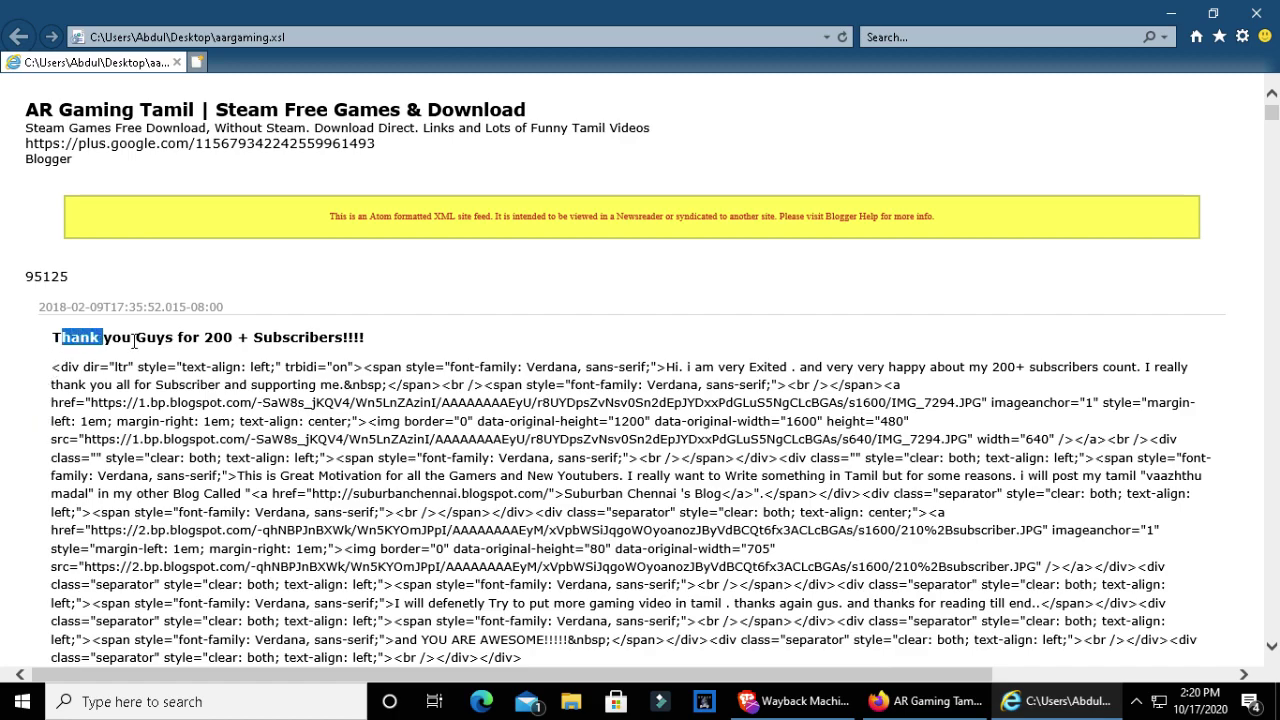
pyautogui.click(362, 337)
pyautogui.scroll(-3, 143, 415)
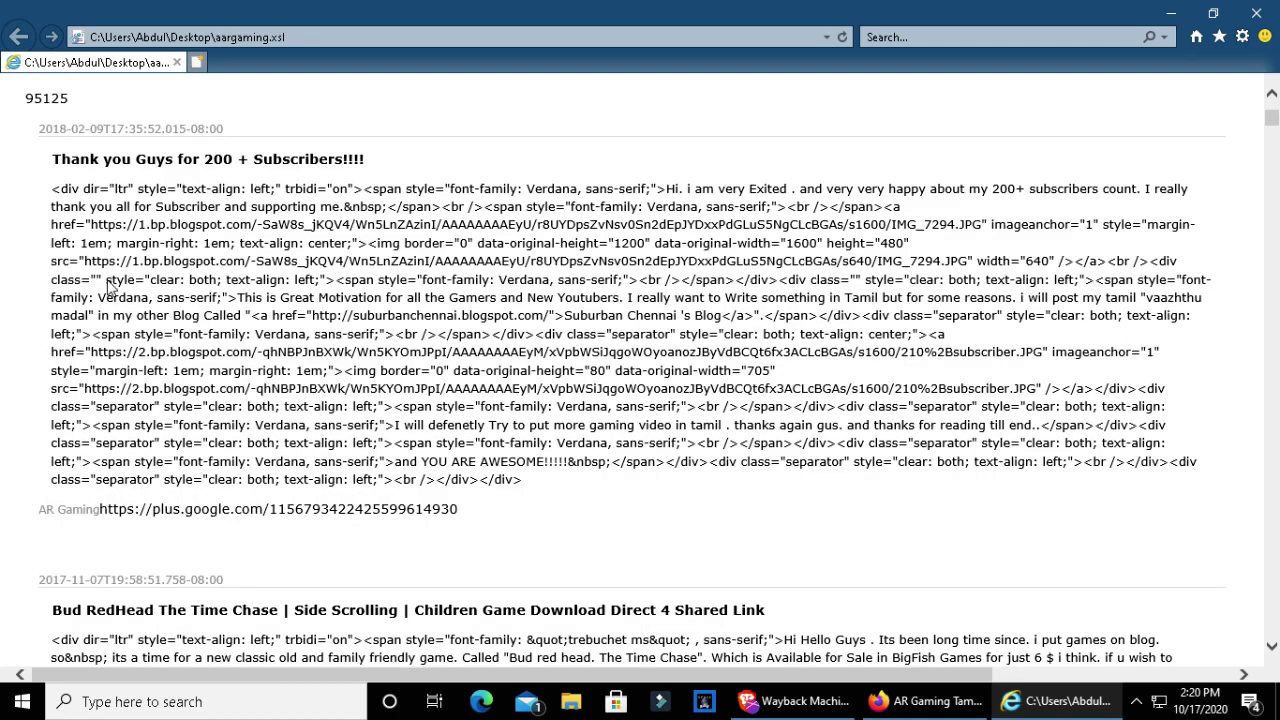
pyautogui.moveTo(52, 191); pyautogui.dragTo(212, 290)
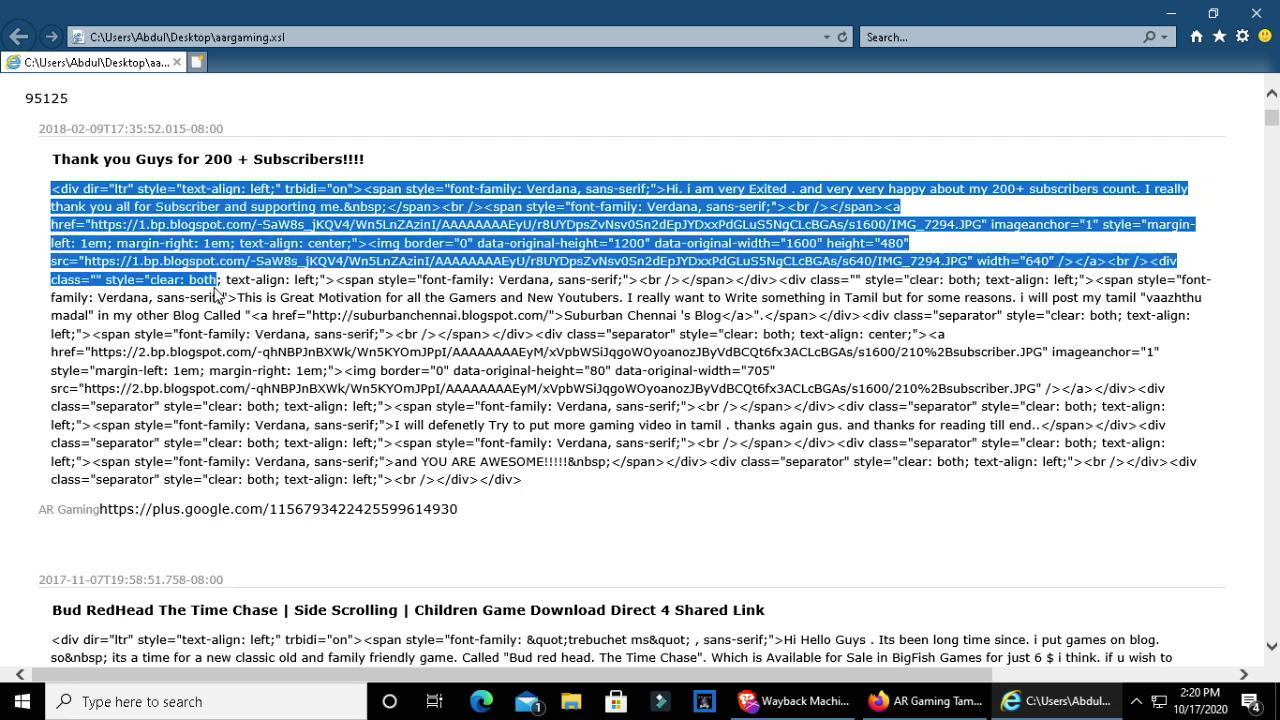
pyautogui.moveTo(214, 291); pyautogui.dragTo(546, 488)
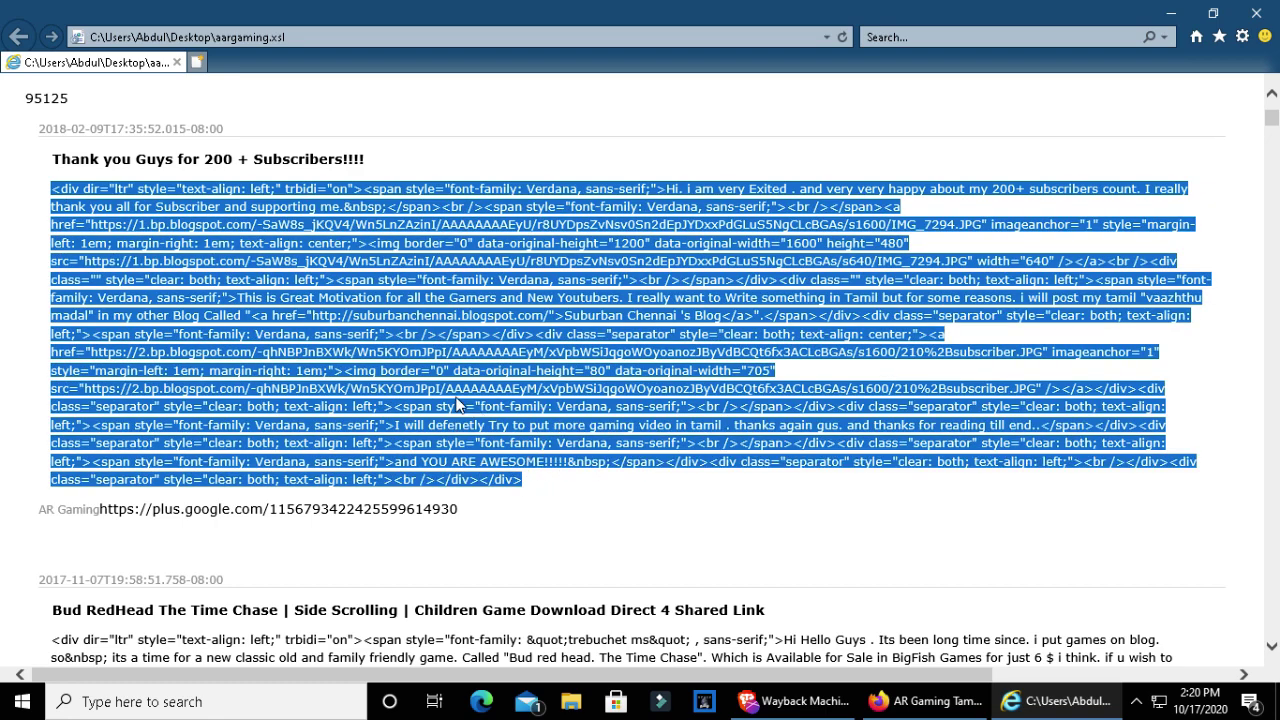
pyautogui.rightClick(344, 358)
pyautogui.click(393, 390)
# Step: Minimize Internet Explorer and refresh the desktop
pyautogui.click(1277, 700)
pyautogui.rightClick(486, 334)
pyautogui.click(540, 386)
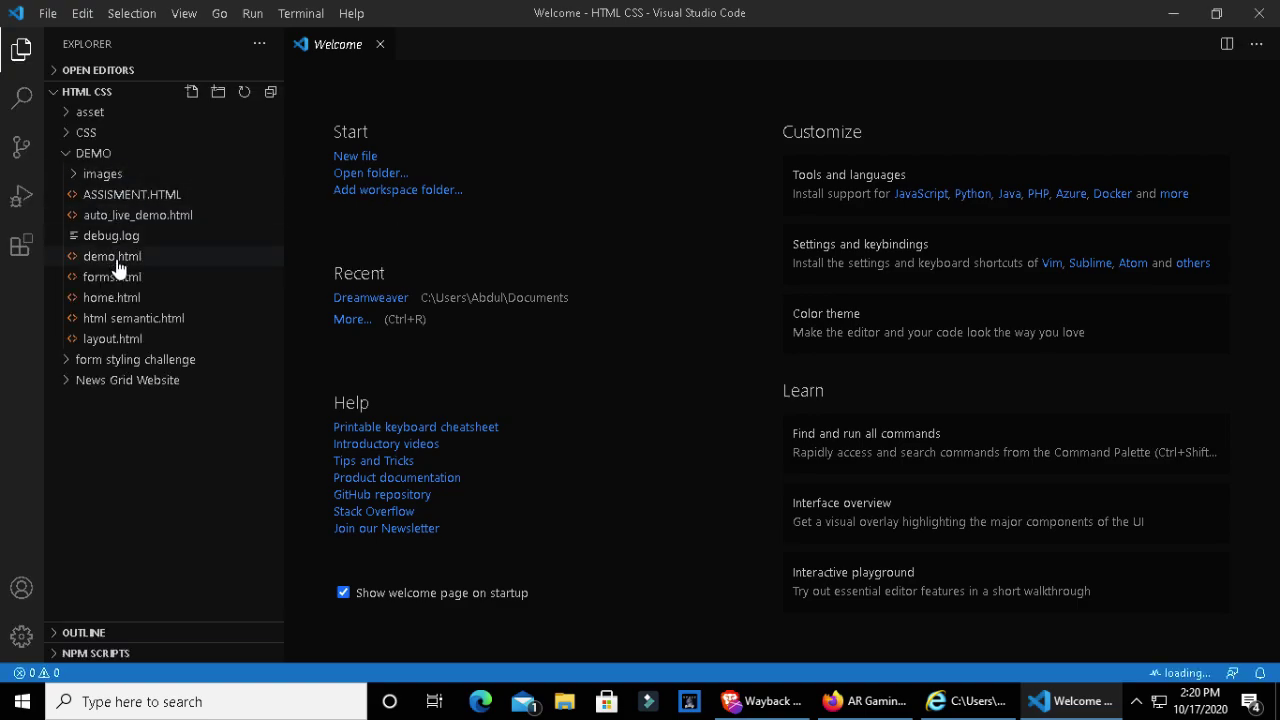
# Step: Open demo.html from the DEMO folder and turn on word wrap
pyautogui.click(84, 158)
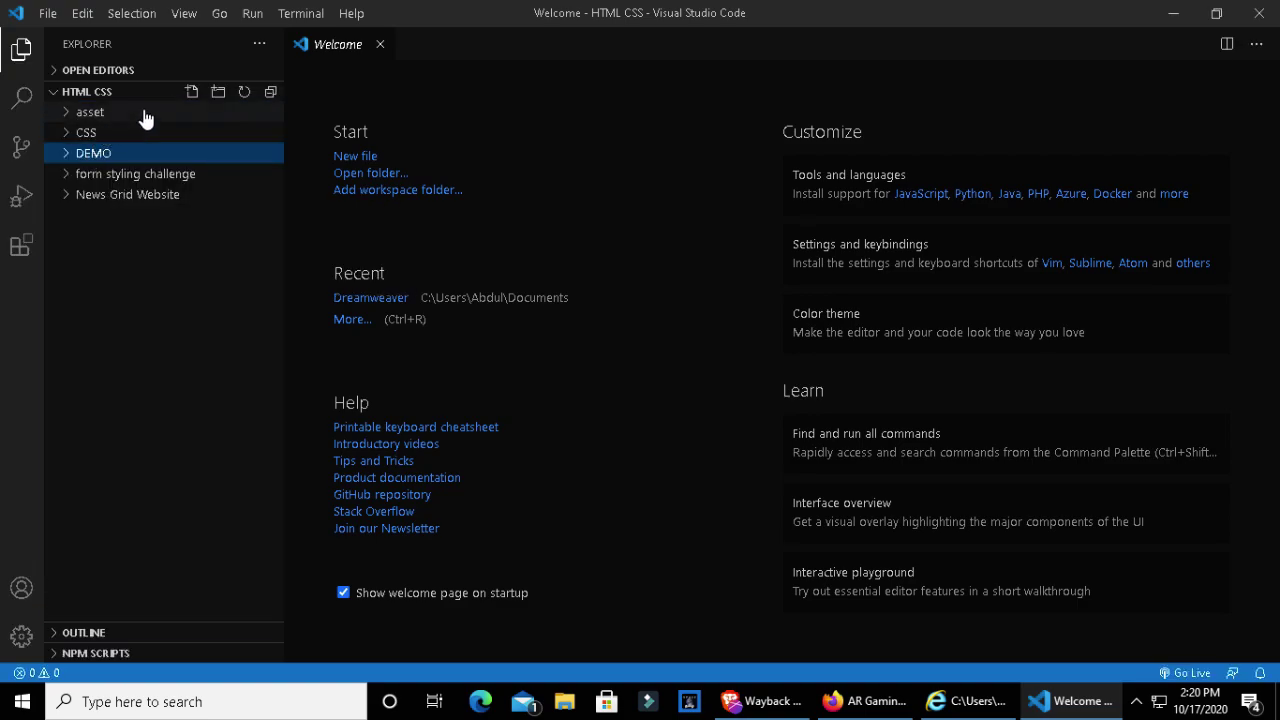
pyautogui.click(88, 155)
pyautogui.click(91, 261)
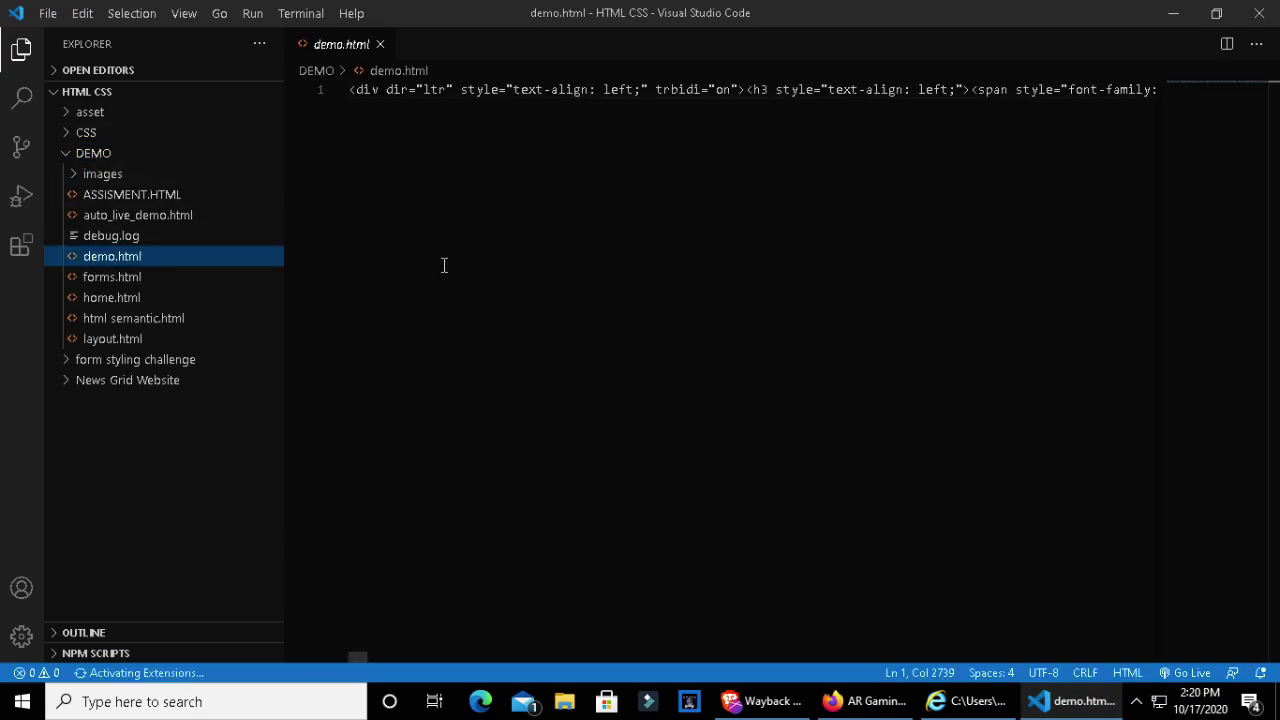
pyautogui.click(443, 266)
pyautogui.click(184, 13)
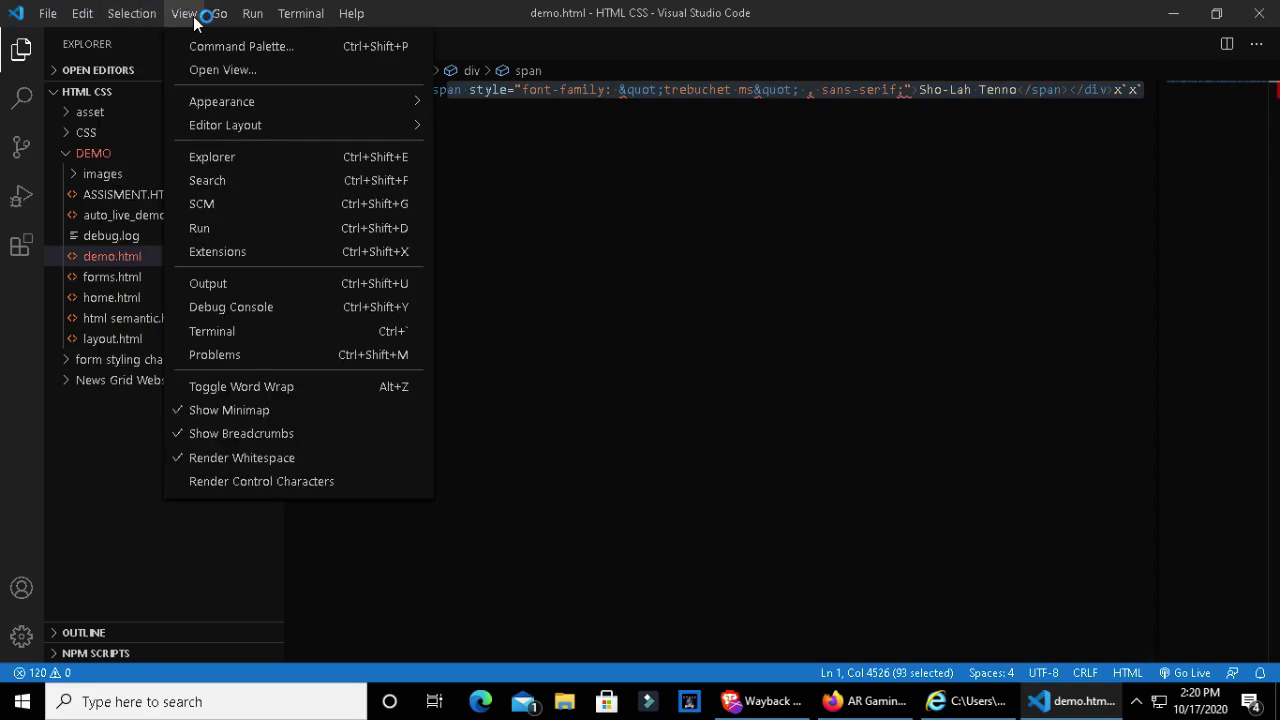
pyautogui.click(214, 383)
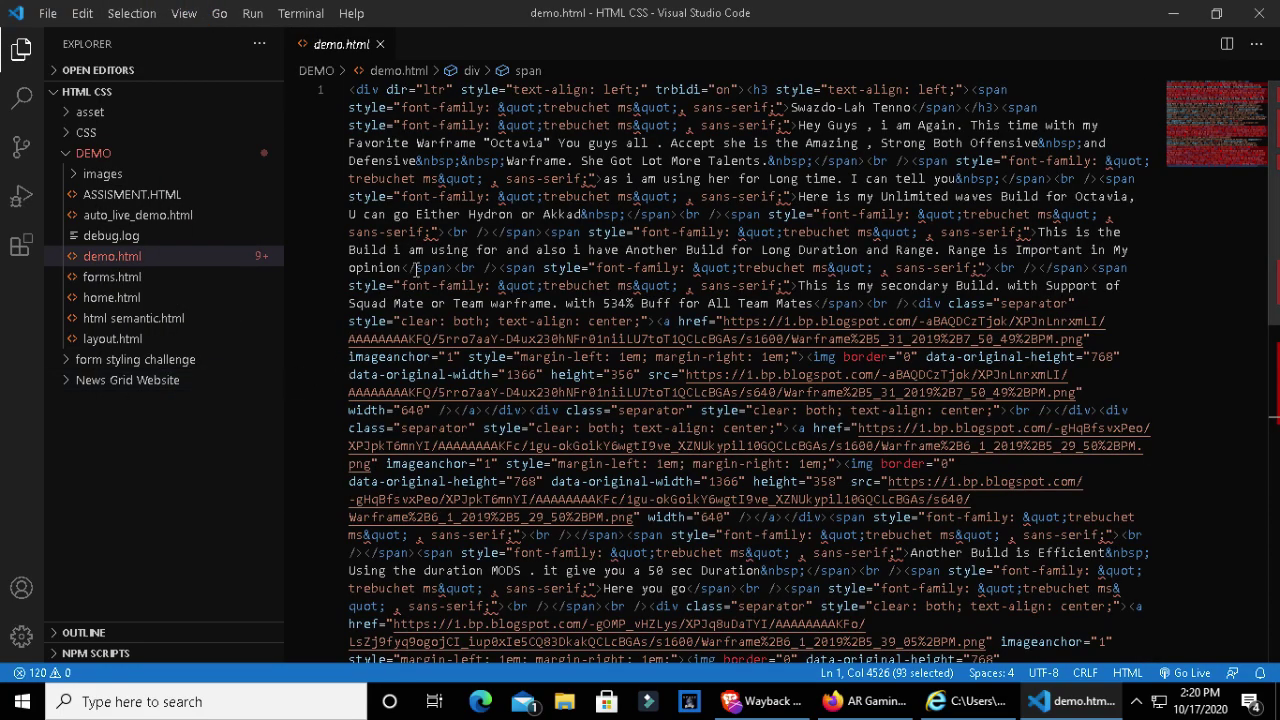
# Step: Replace demo.html's old first line with the post HTML, then re-copy the HTML from Internet Explorer
pyautogui.tripleClick(426, 266)
pyautogui.press('Delete')
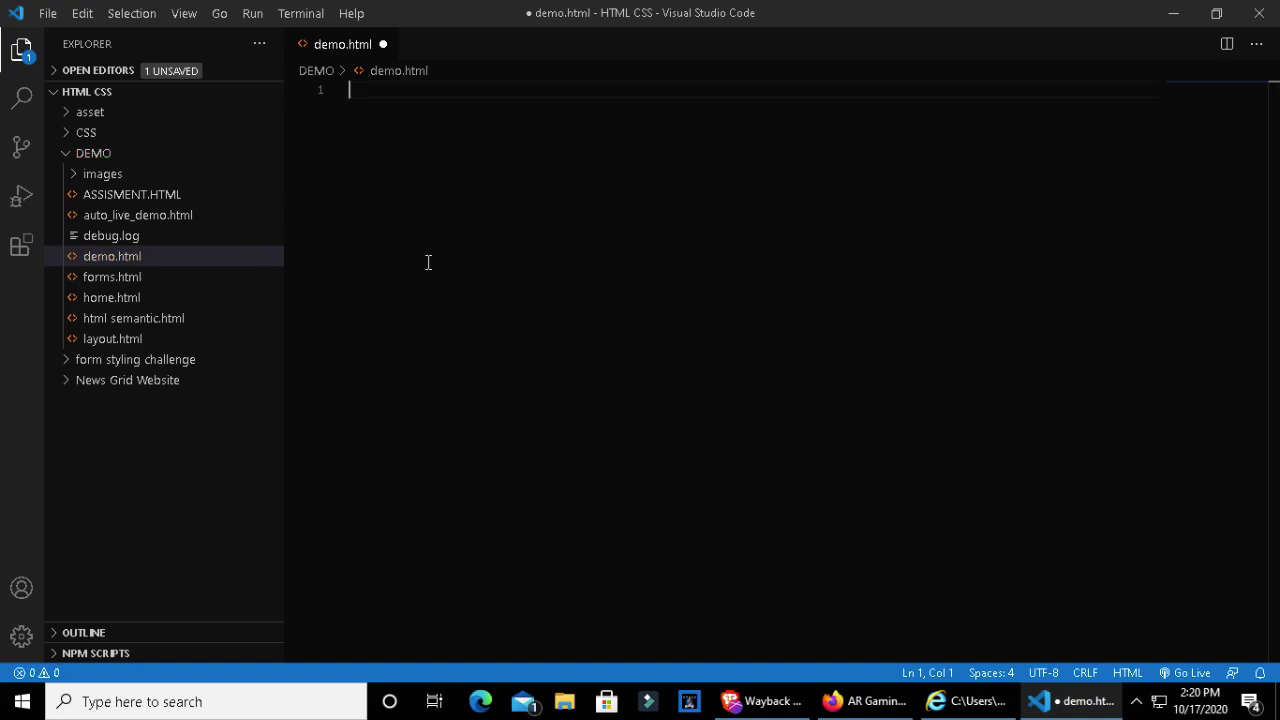
pyautogui.hotkey('ctrl', 'v')
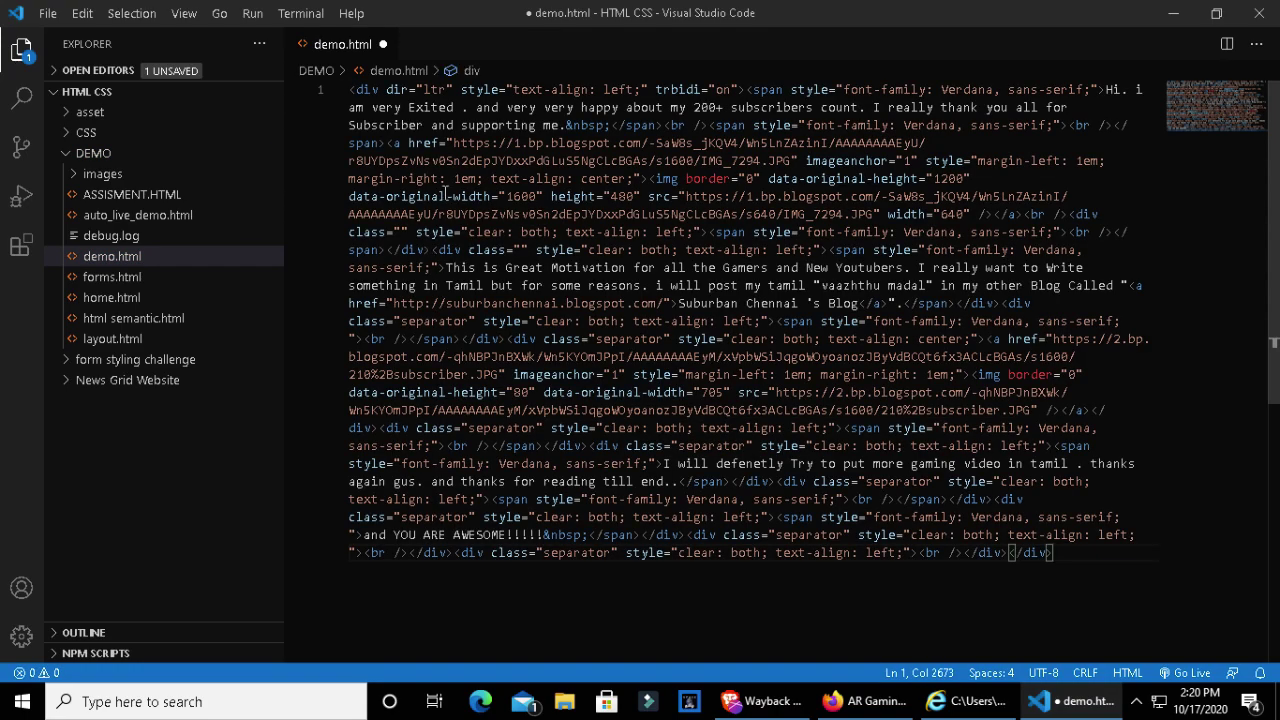
pyautogui.hotkey('alt', 'Tab')
pyautogui.rightClick(135, 242)
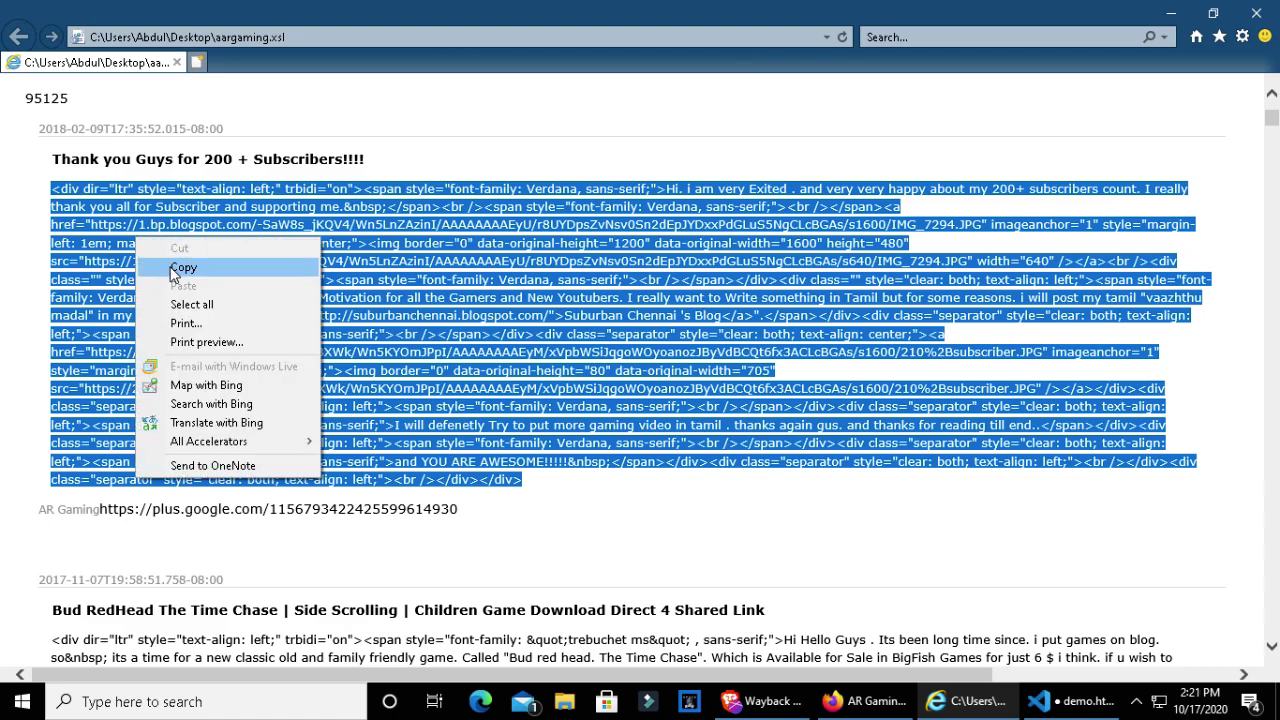
pyautogui.click(155, 258)
# Step: Replace all of demo.html with the post HTML and serve it with Live Server
pyautogui.hotkey('alt', 'Tab')
pyautogui.hotkey('ctrl', 'a')
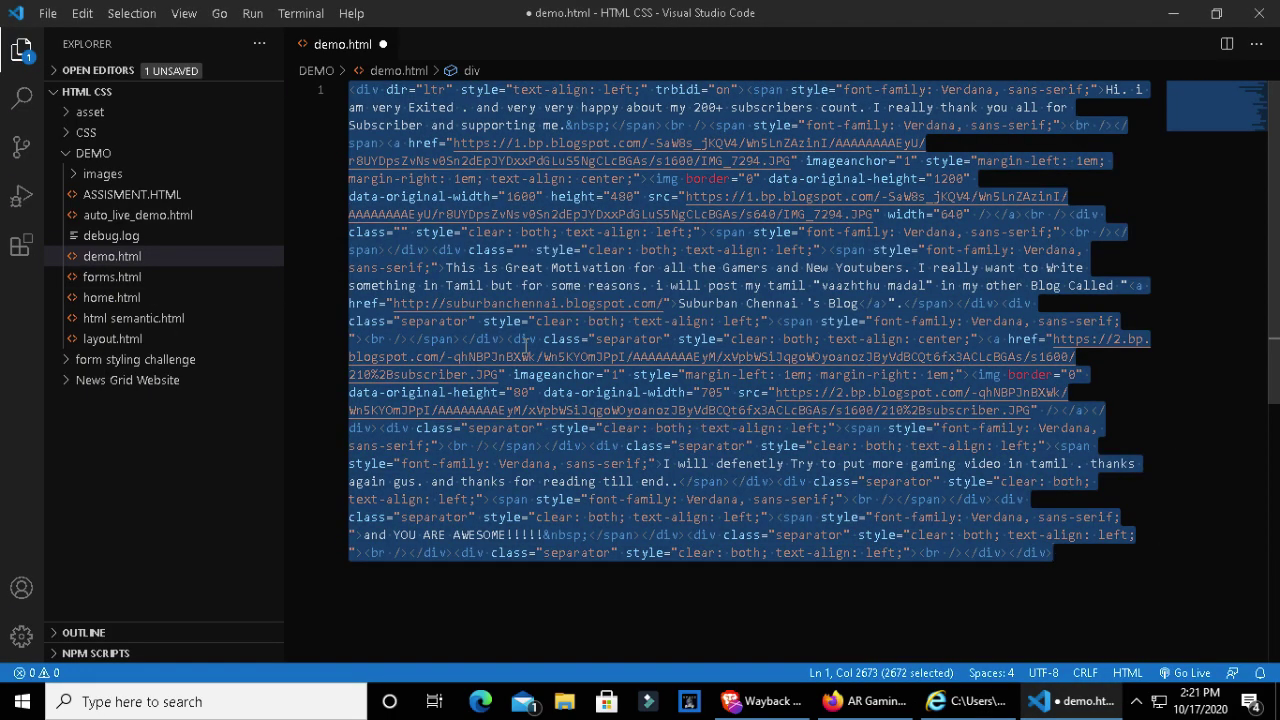
pyautogui.hotkey('ctrl', 'v')
pyautogui.hotkey('ctrl', 'a')
pyautogui.press('BackSpace')
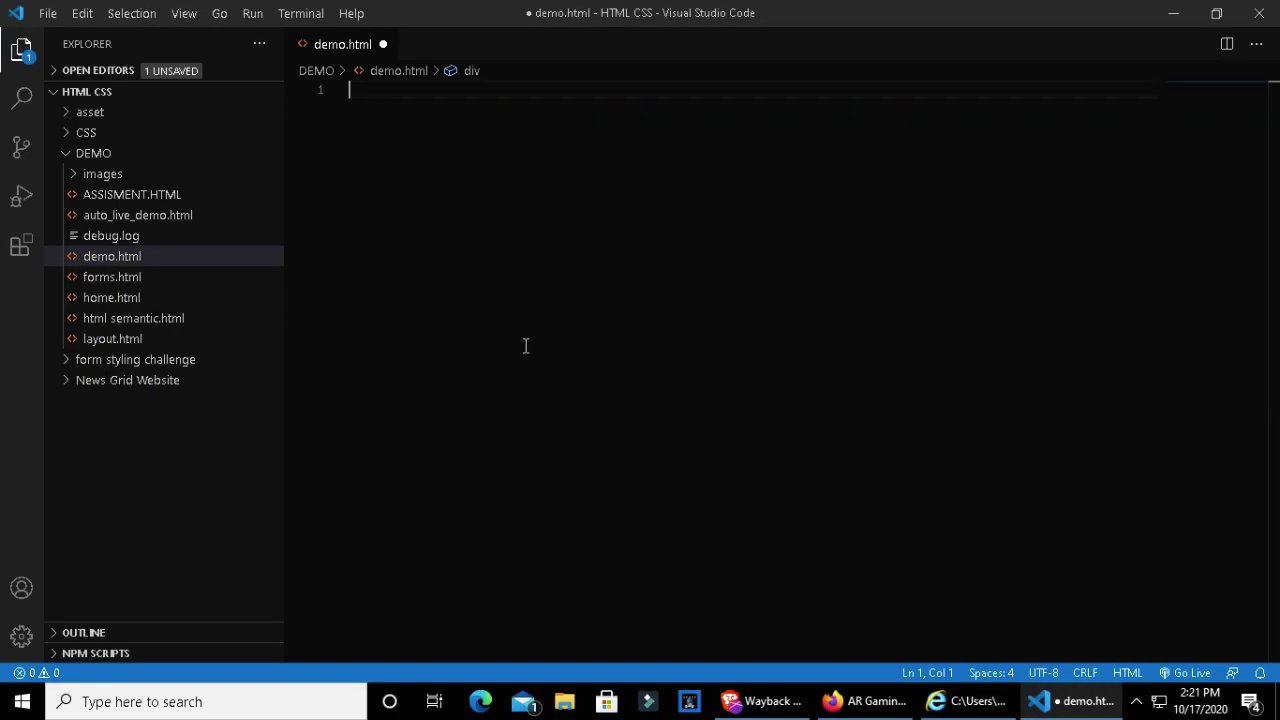
pyautogui.hotkey('ctrl', 'v')
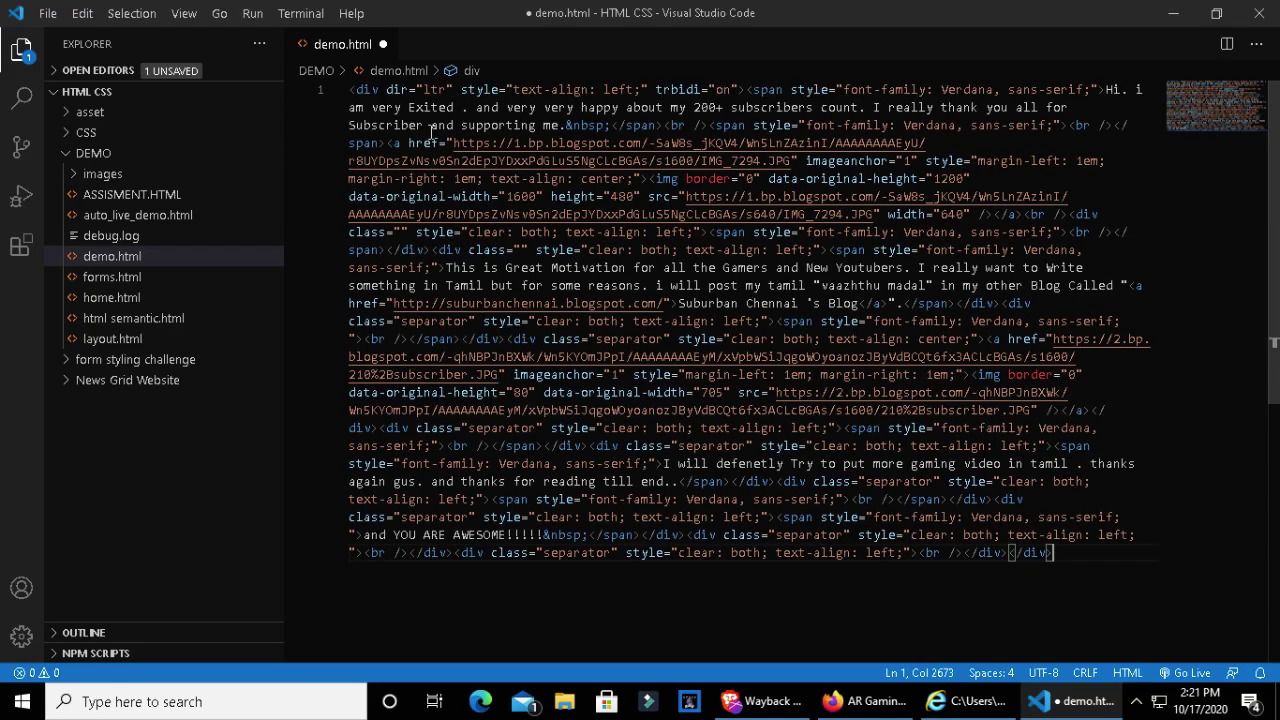
pyautogui.rightClick(563, 586)
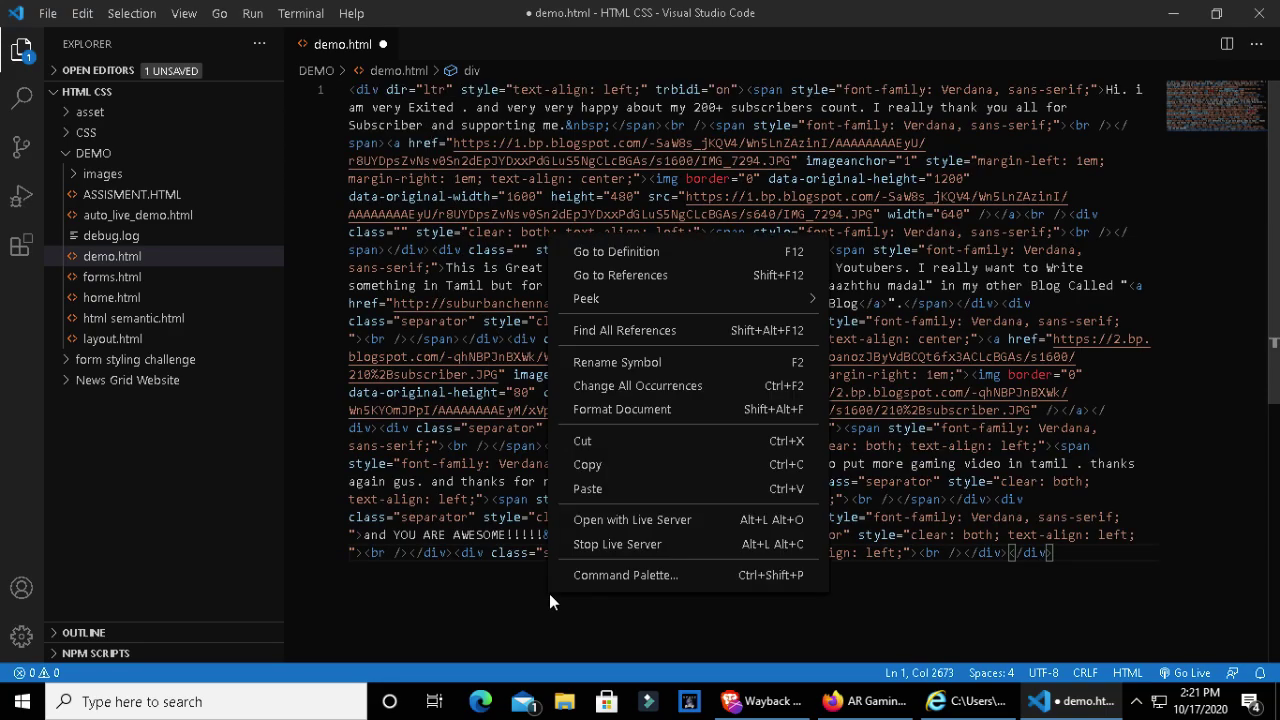
pyautogui.click(627, 527)
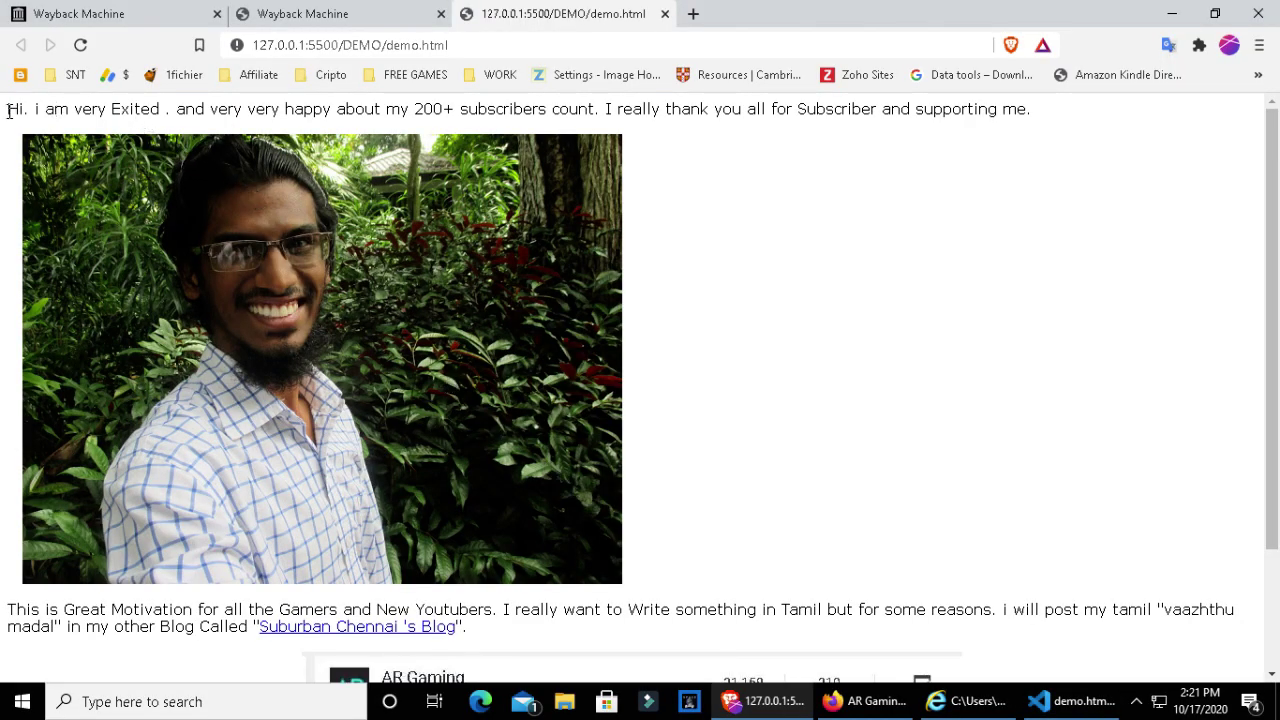
# Step: Review the rendered post, viewing its full-size image in a separate tab before closing it
pyautogui.moveTo(8, 110)
pyautogui.mouseDown()
pyautogui.moveTo(172, 182)
pyautogui.moveTo(651, 485)
pyautogui.mouseUp()
pyautogui.click(643, 437)
pyautogui.scroll(-2, 483, 371)
pyautogui.middleClick(355, 301)
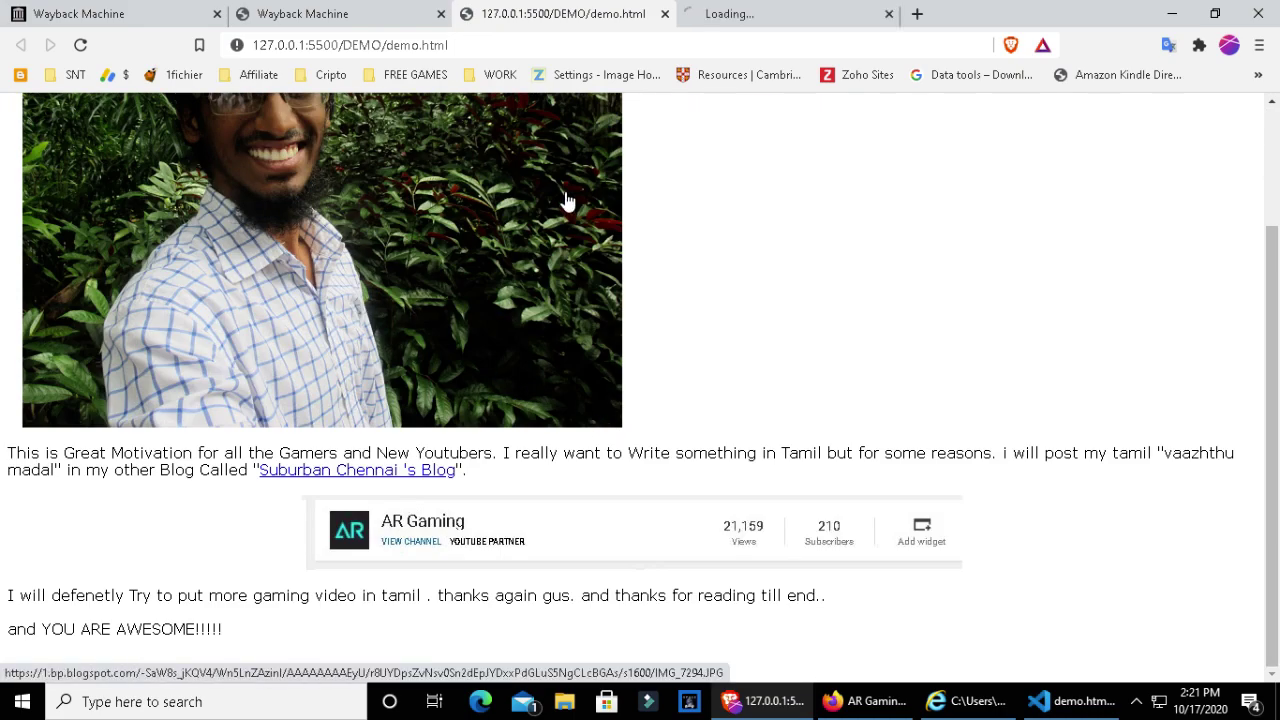
pyautogui.click(786, 20)
pyautogui.click(762, 47)
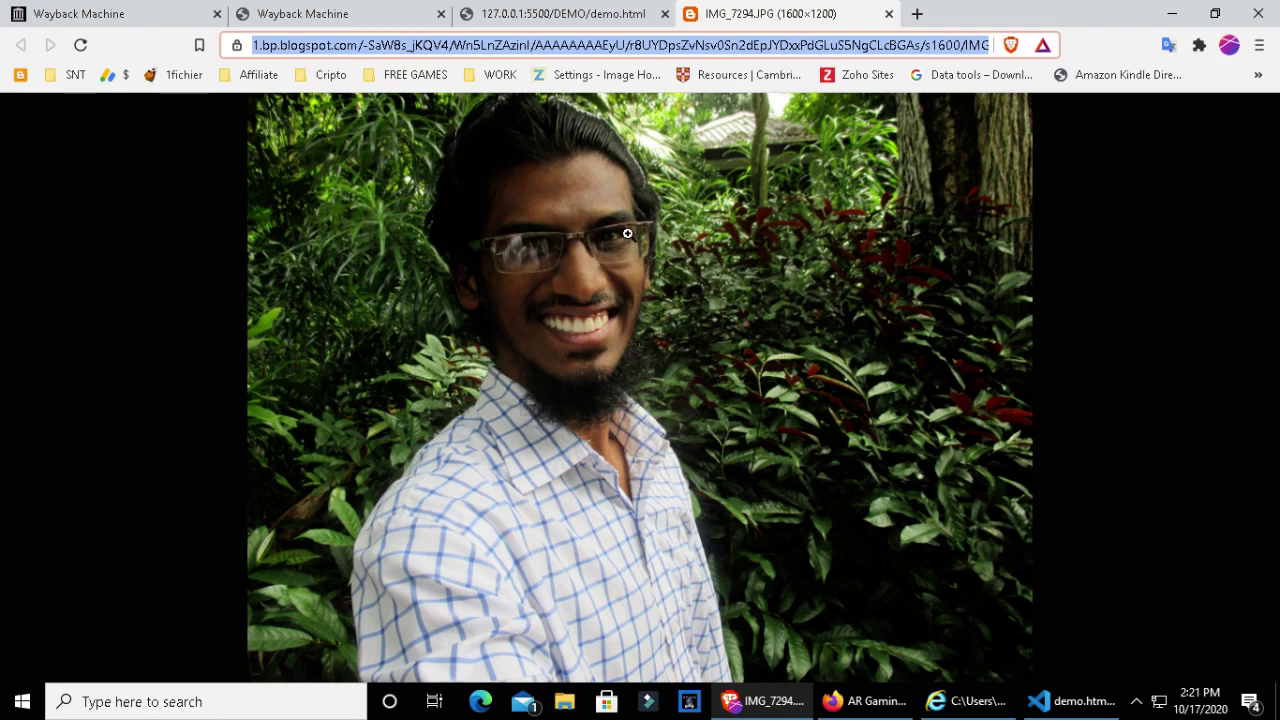
pyautogui.middleClick(786, 20)
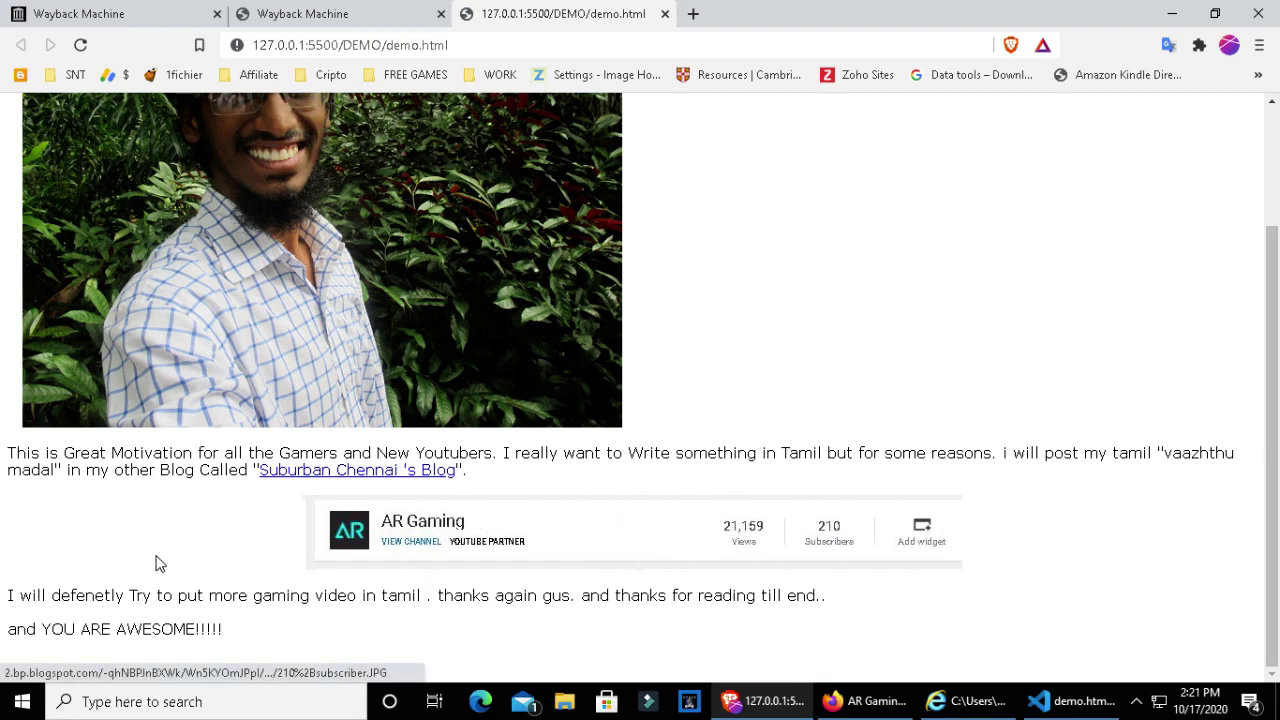
# Step: Highlight the whole rendered post in the preview, then clear it and scroll back up
pyautogui.moveTo(230, 650)
pyautogui.mouseDown()
pyautogui.moveTo(10, 470)
pyautogui.moveTo(0, 177)
pyautogui.mouseUp()
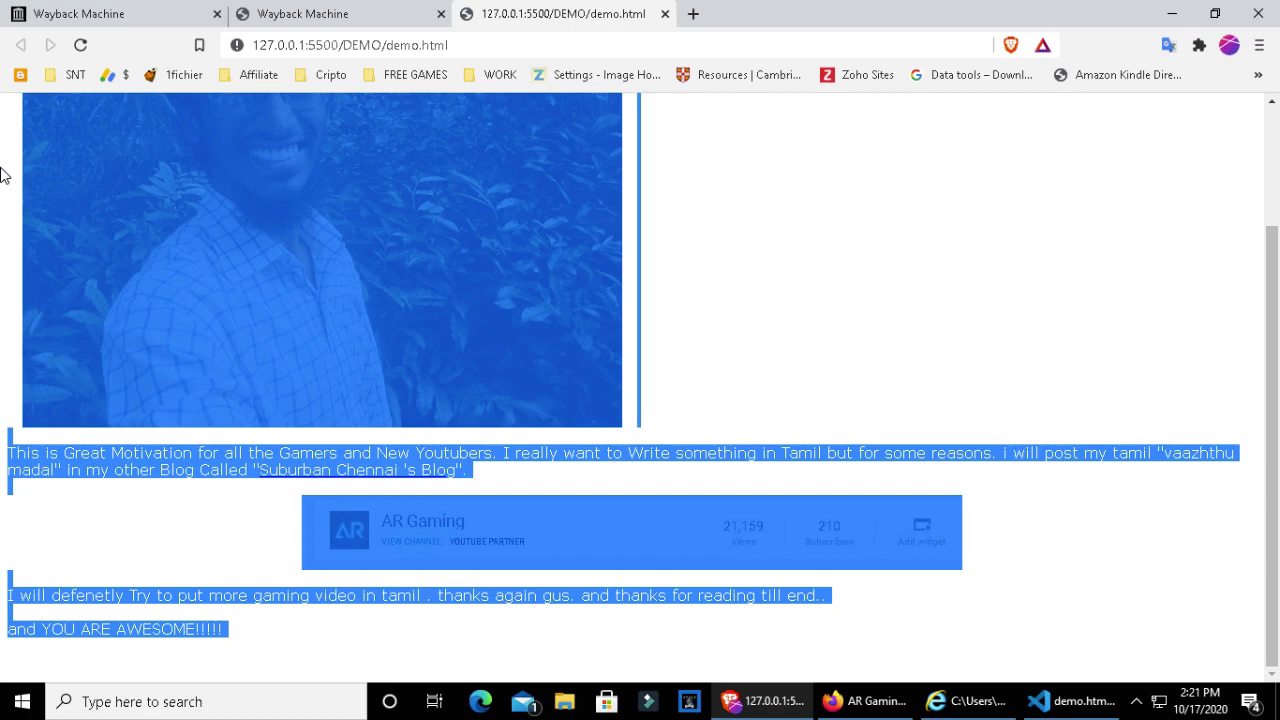
pyautogui.click(0, 175)
pyautogui.scroll(1, 0, 175)
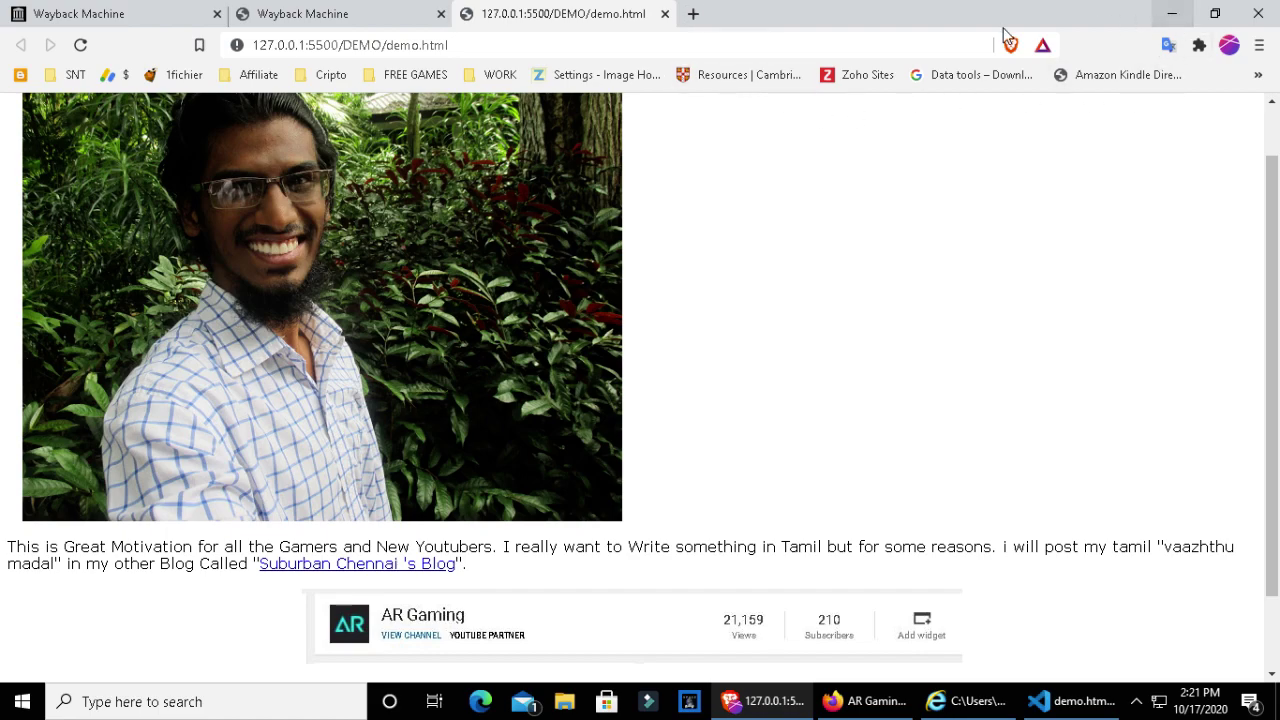
# Step: Select all the archived feed text in the Wayback Machine tab
pyautogui.click(333, 19)
pyautogui.click(329, 281)
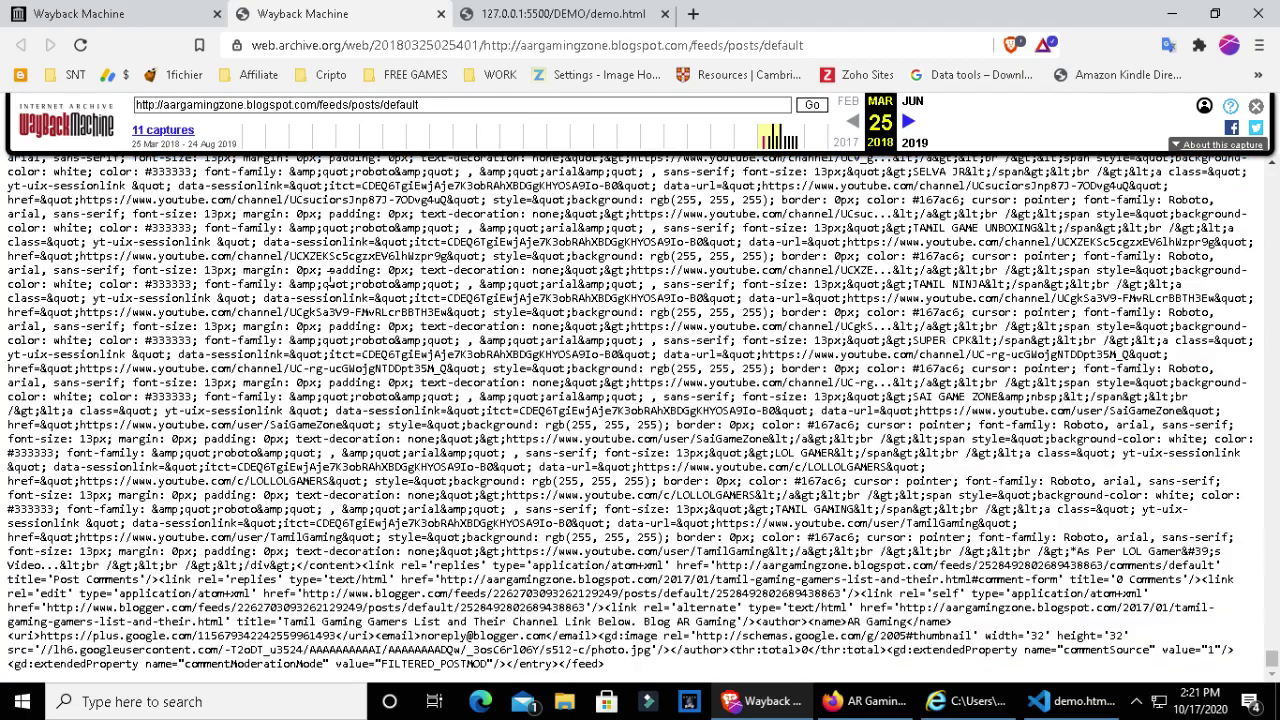
pyautogui.hotkey('ctrl', 'a')
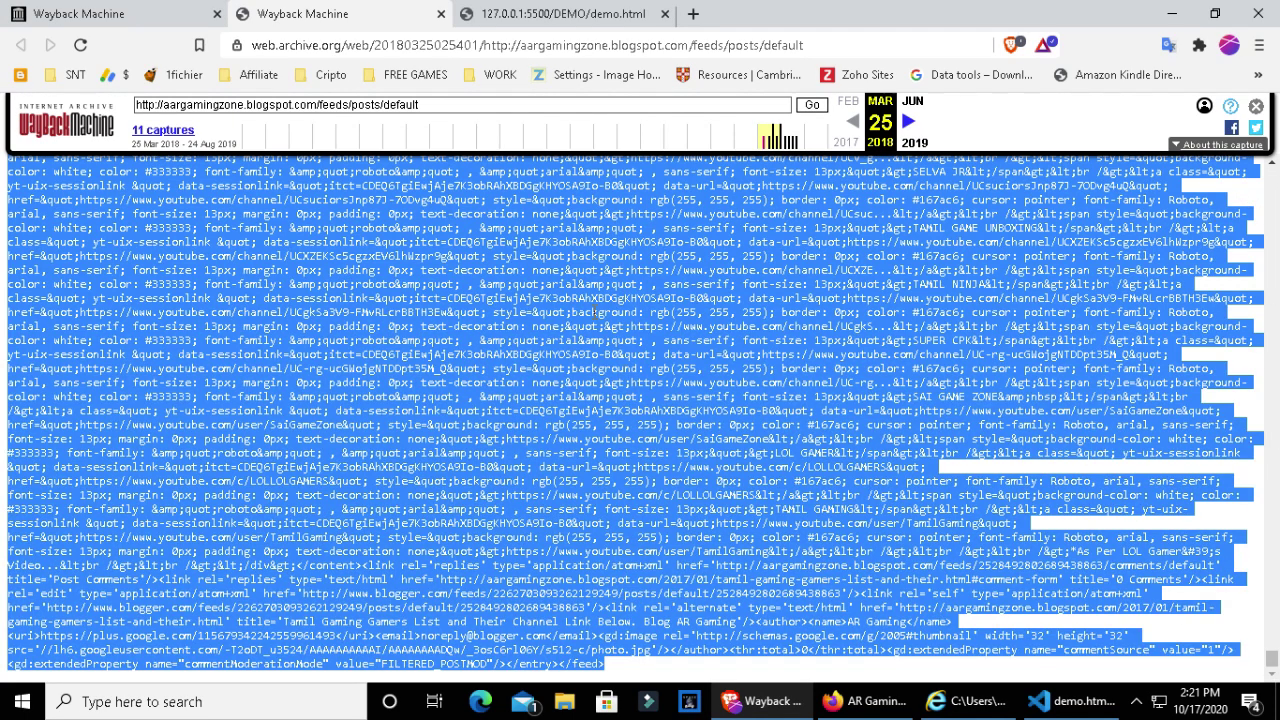
# Step: In the aargaming.xsl window, highlight the first post's date, title and HTML
pyautogui.click(1170, 13)
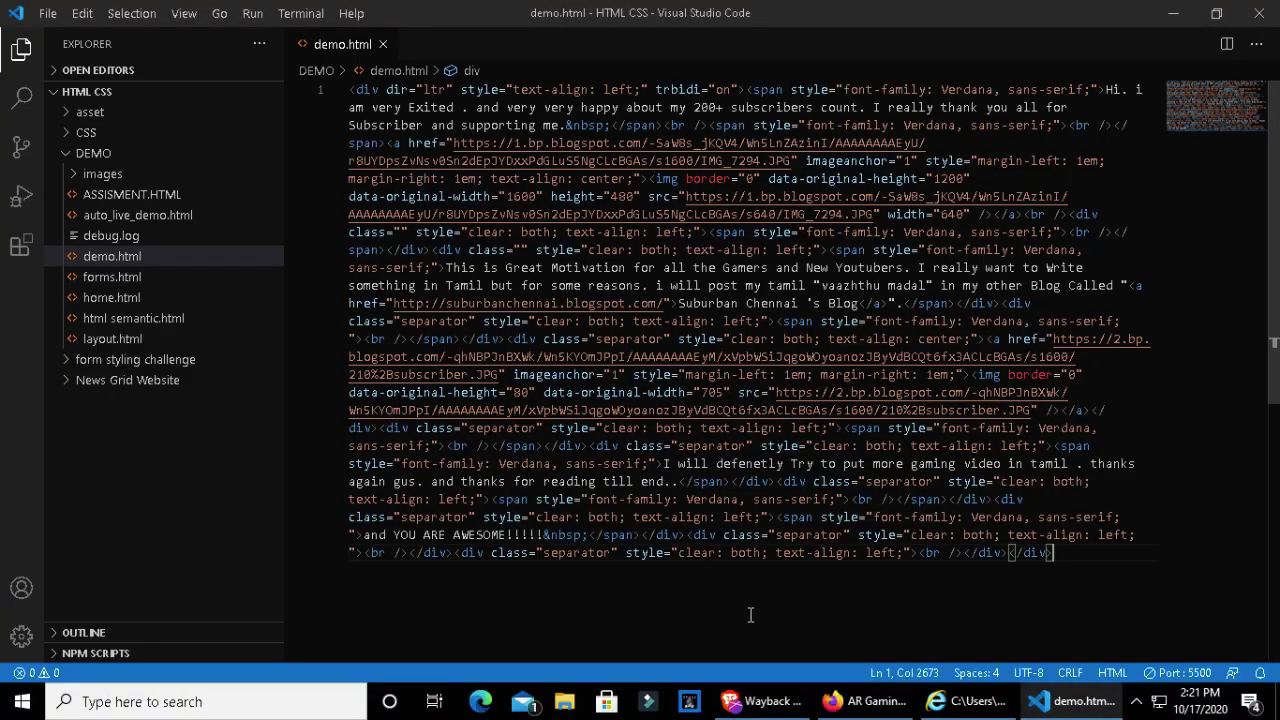
pyautogui.click(968, 701)
pyautogui.click(310, 345)
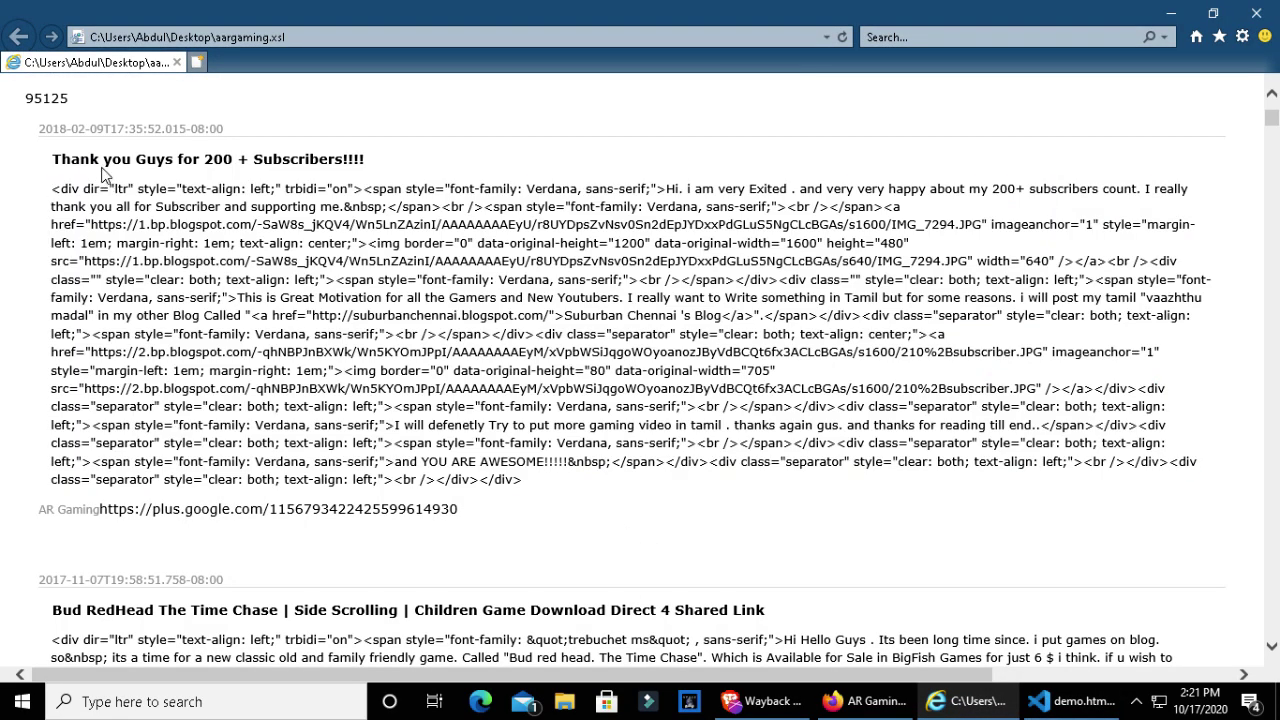
pyautogui.moveTo(40, 135); pyautogui.dragTo(97, 140)
pyautogui.moveTo(100, 140); pyautogui.dragTo(160, 190)
pyautogui.click(230, 191)
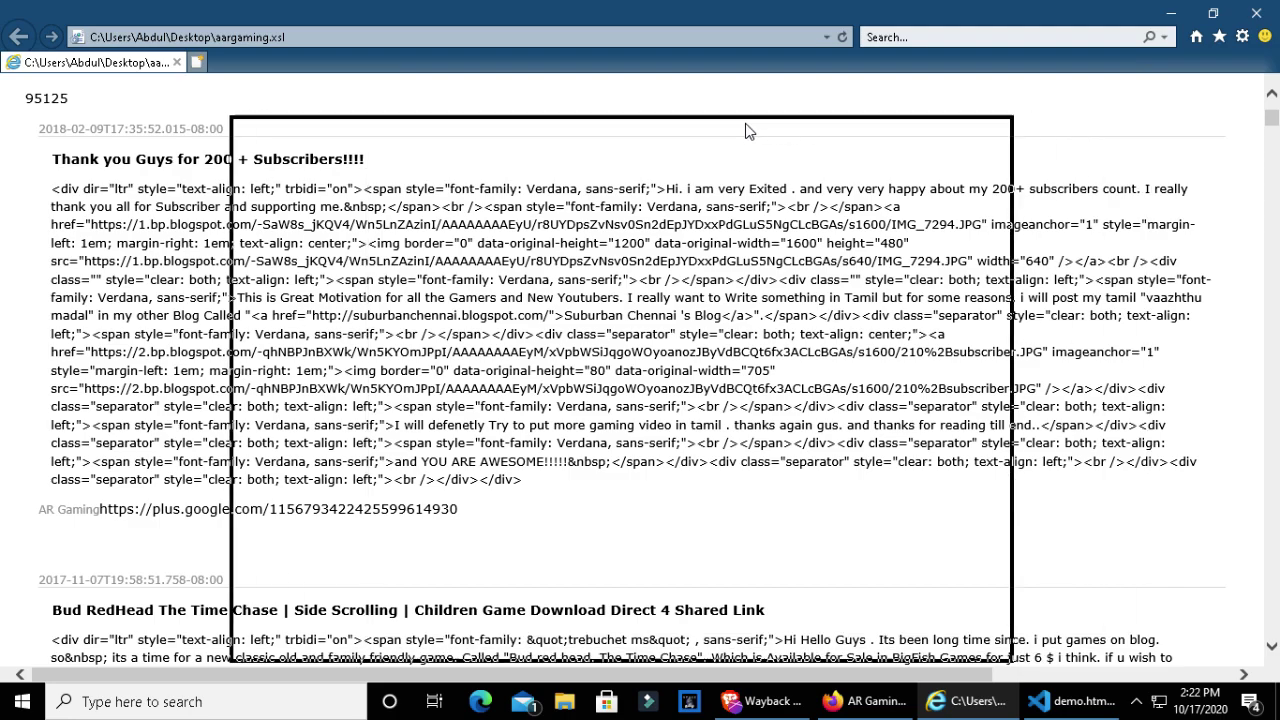
# Step: Close Internet Explorer's aargaming.xsl window and Visual Studio Code
pyautogui.moveTo(746, 124)
pyautogui.mouseDown()
pyautogui.moveTo(652, 105)
pyautogui.moveTo(583, 72)
pyautogui.mouseUp()
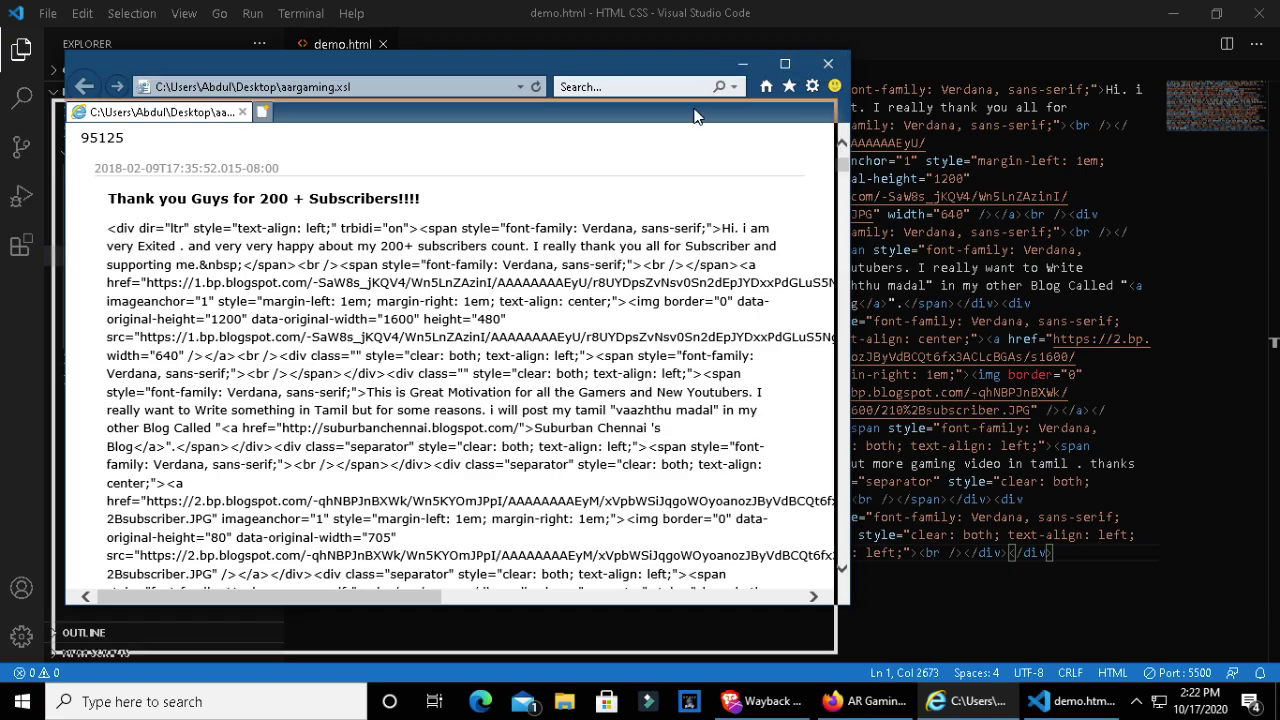
pyautogui.moveTo(752, 61); pyautogui.dragTo(814, 53)
pyautogui.click(893, 56)
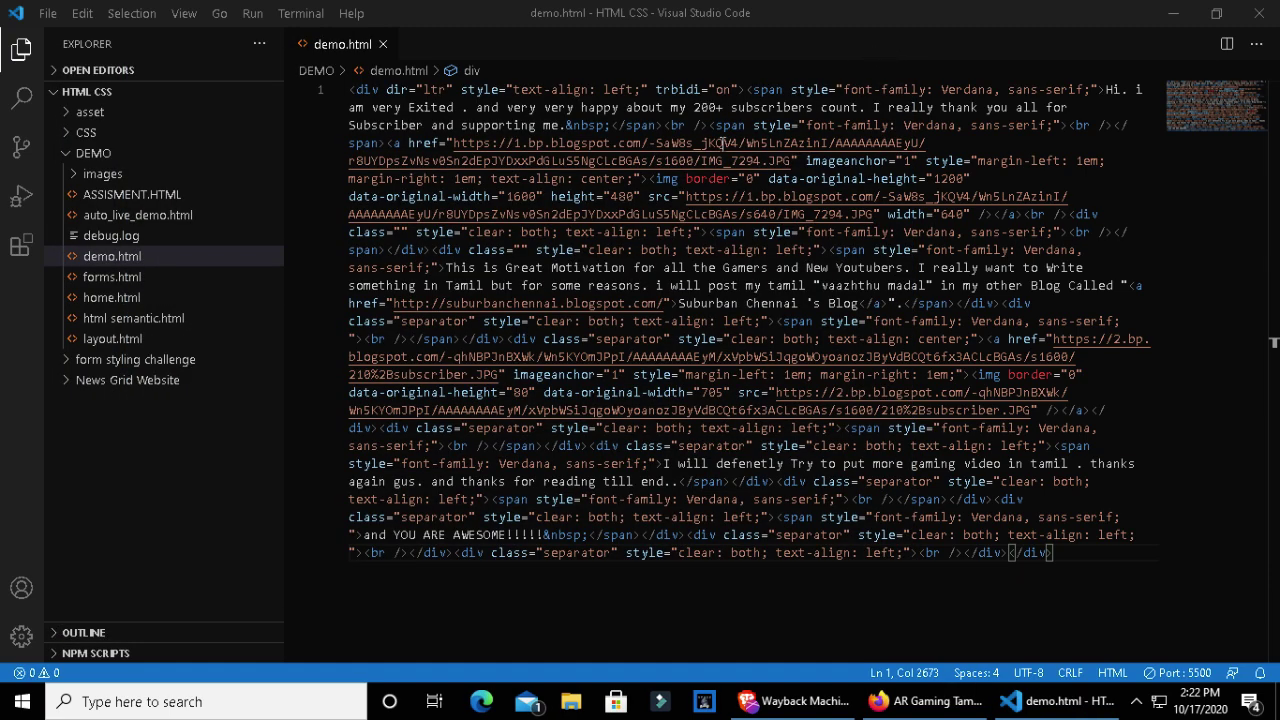
pyautogui.doubleClick(1100, 14)
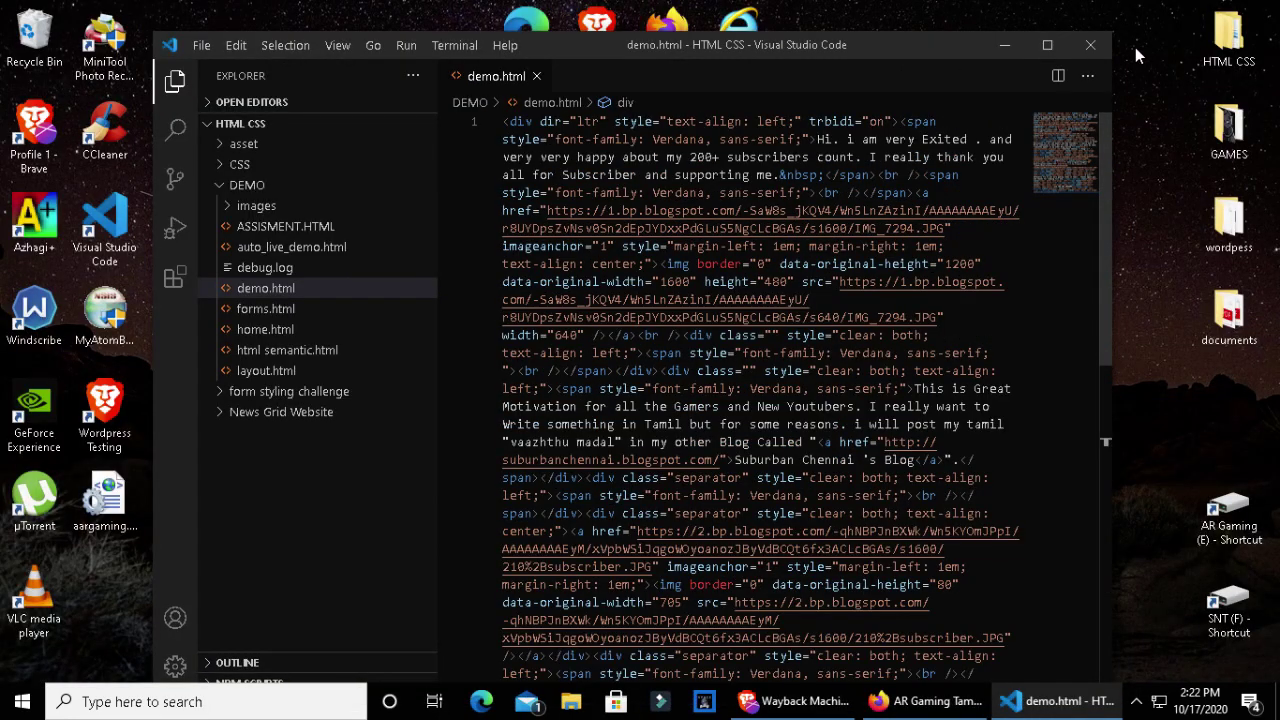
pyautogui.click(1090, 43)
# Step: Examine the archived feed URL, picking out the aargamingzone blog name and /feeds/posts/default path
pyautogui.click(829, 703)
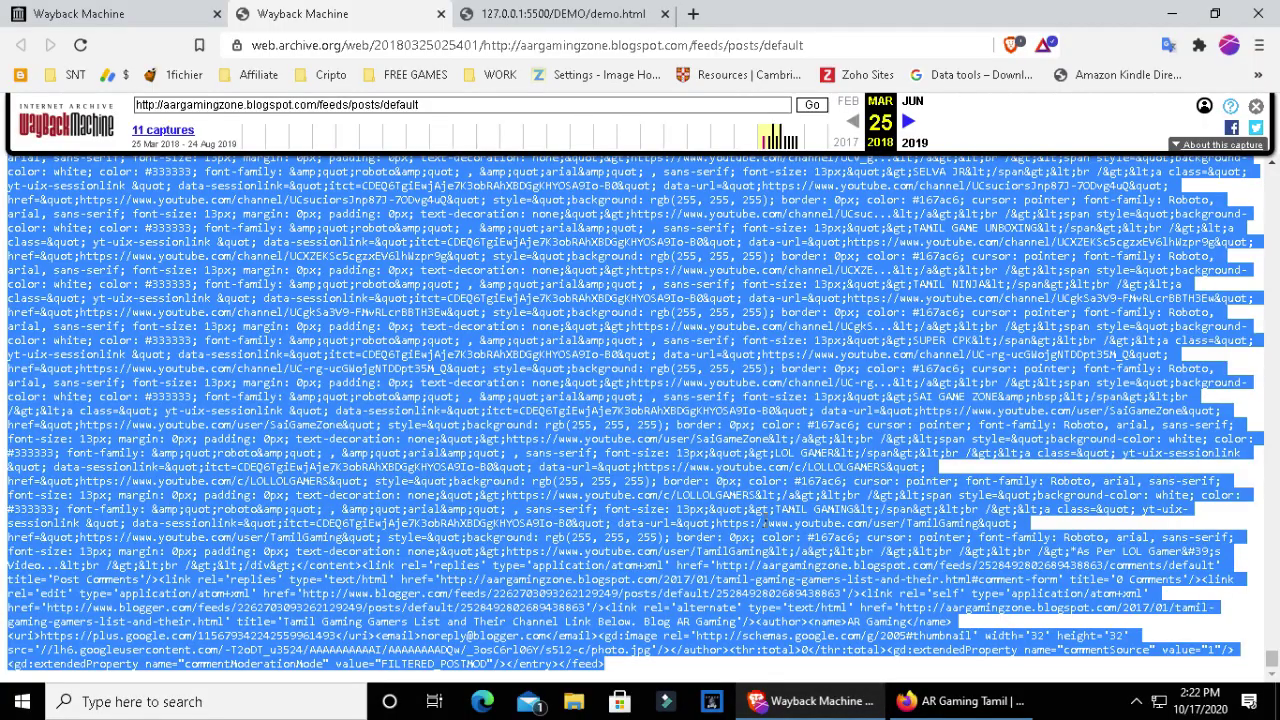
pyautogui.click(408, 321)
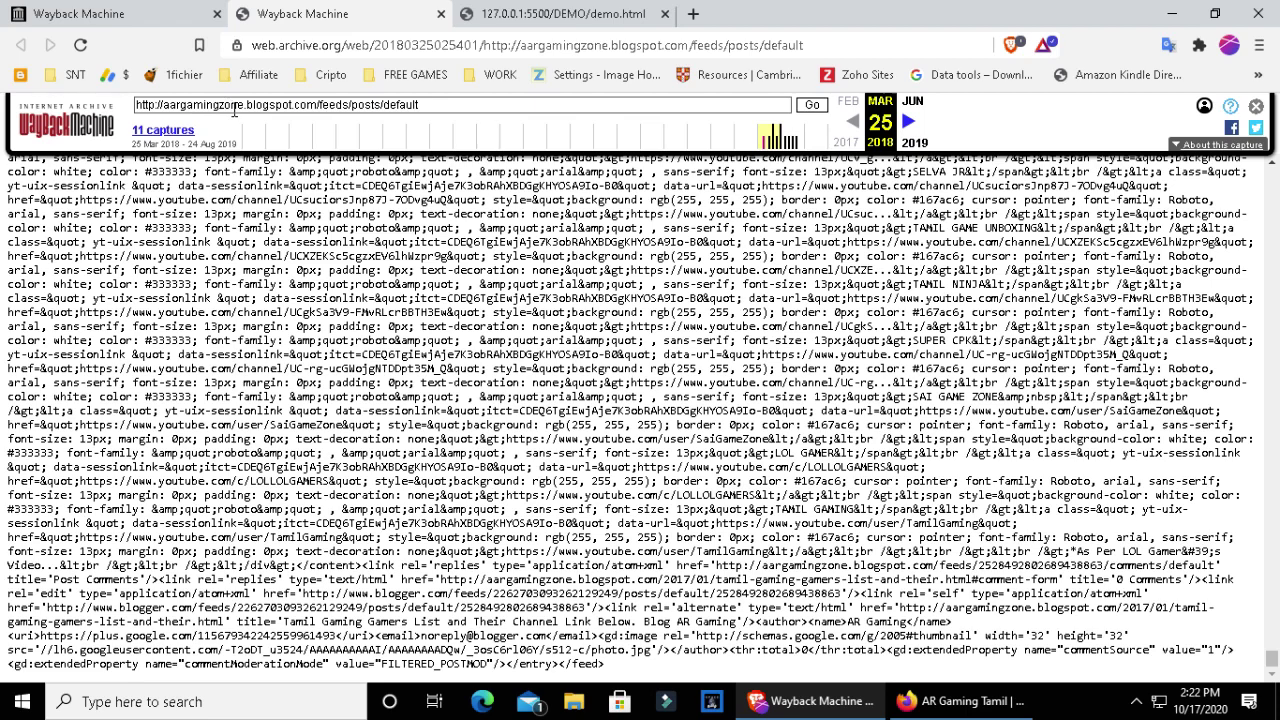
pyautogui.tripleClick(177, 107)
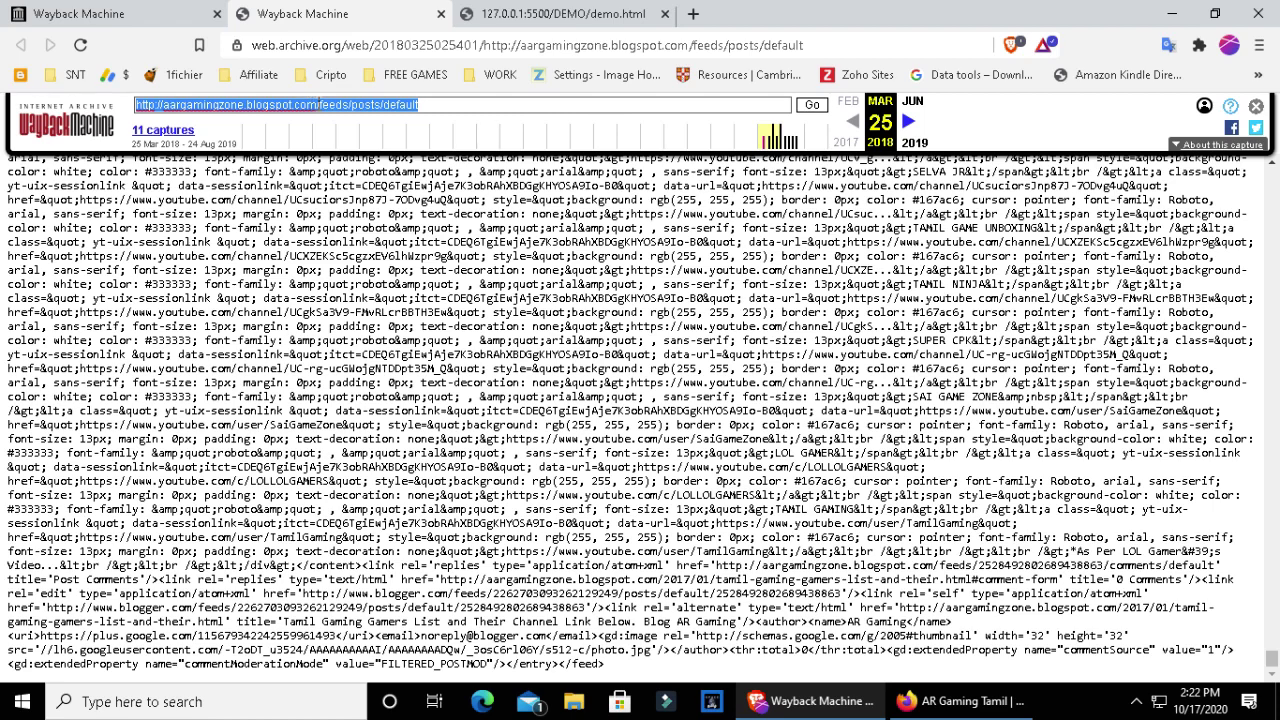
pyautogui.click(318, 105)
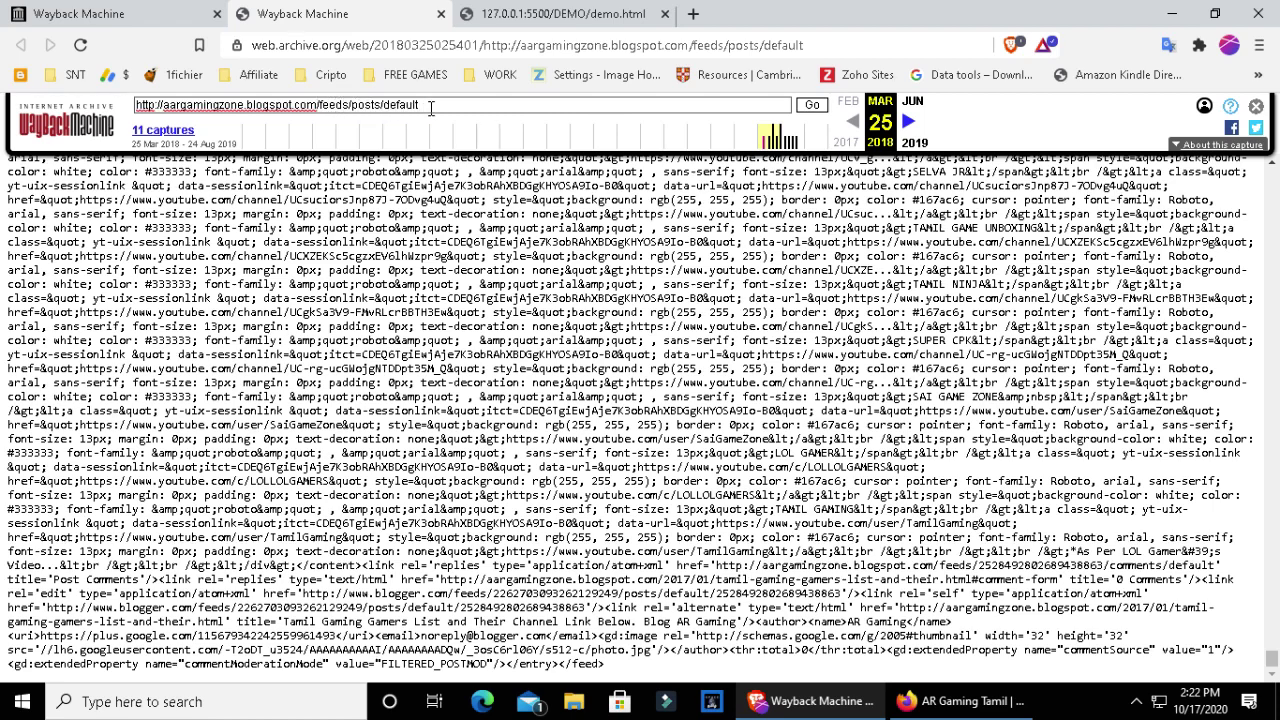
pyautogui.moveTo(435, 107); pyautogui.dragTo(136, 107)
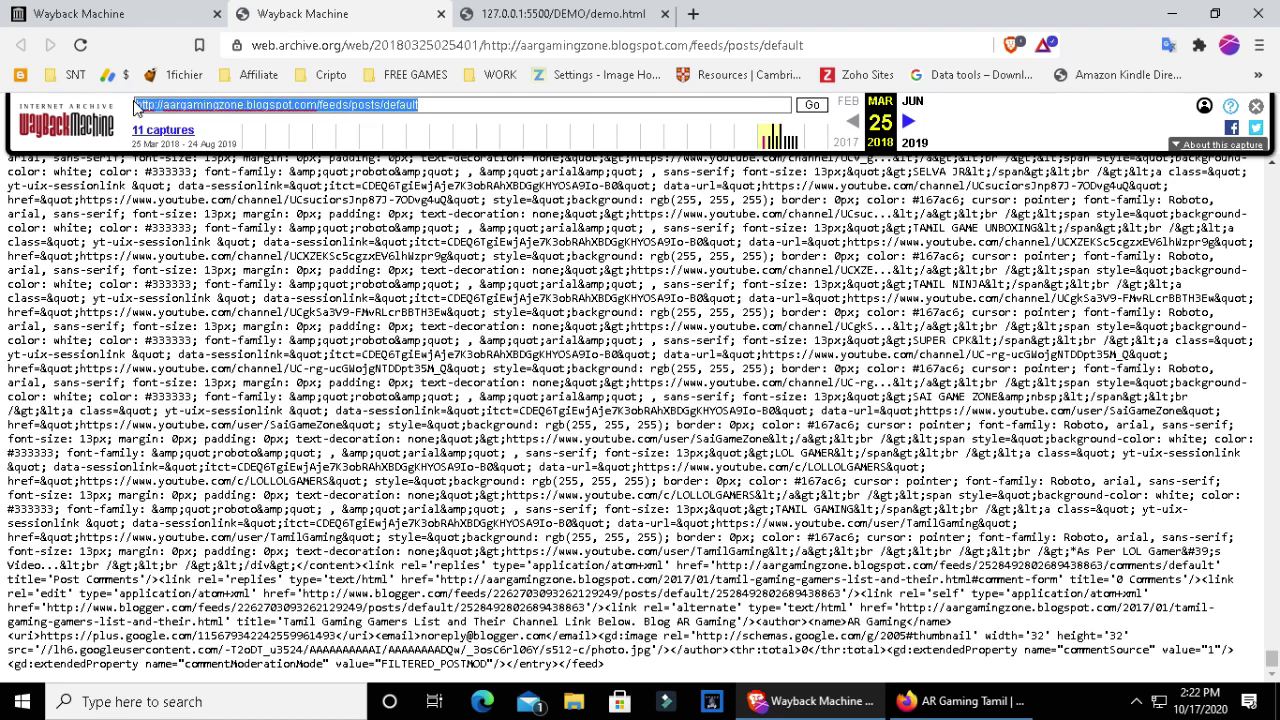
pyautogui.click(195, 108)
pyautogui.doubleClick(195, 107)
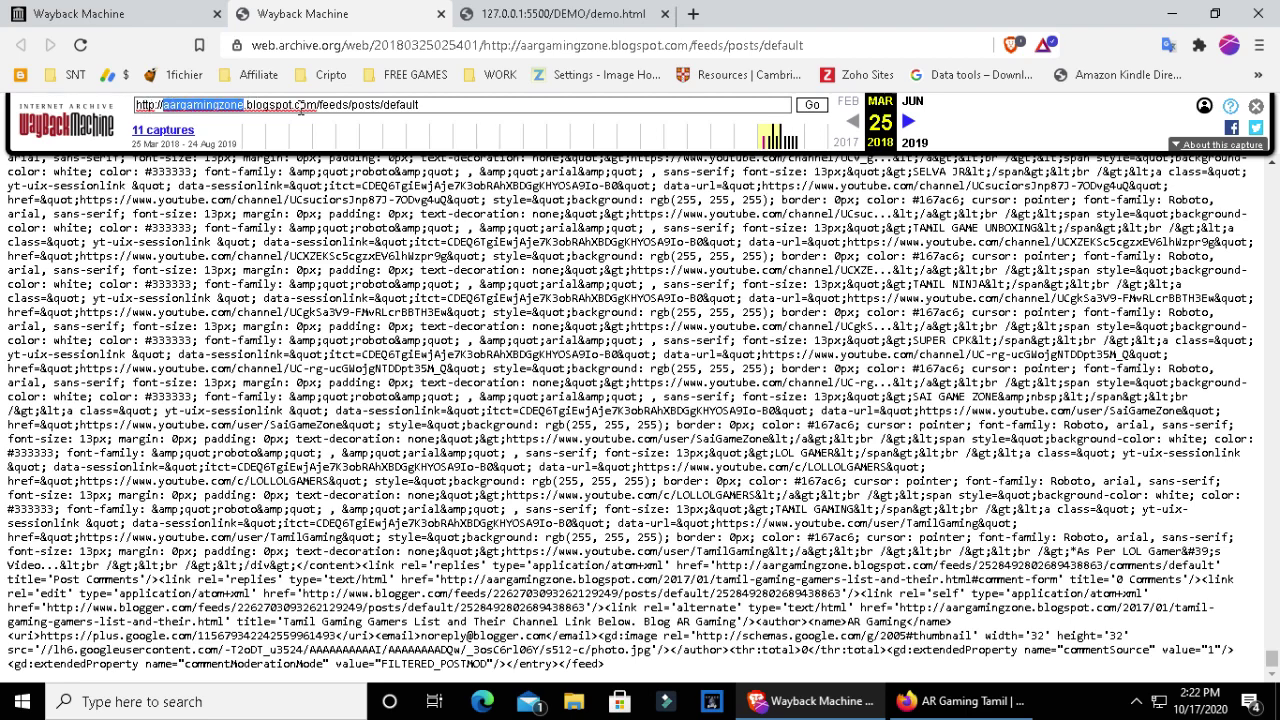
pyautogui.moveTo(317, 105); pyautogui.dragTo(410, 105)
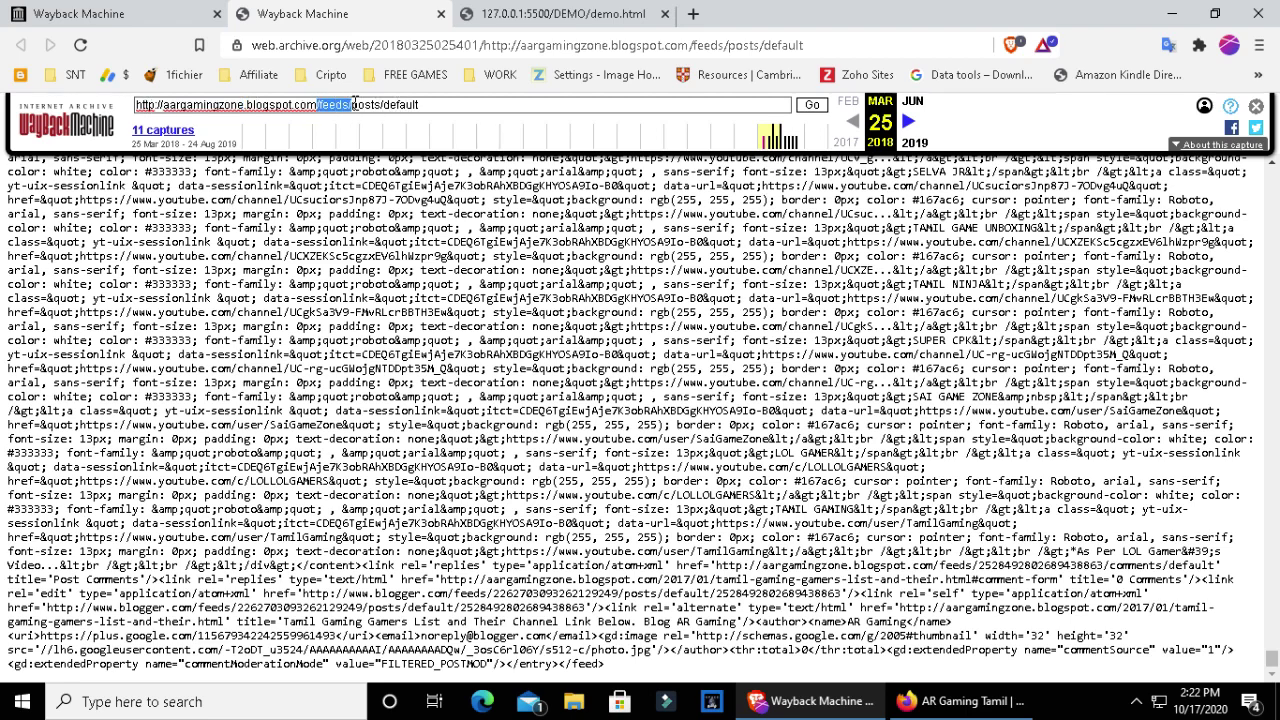
pyautogui.click(446, 106)
# Step: Copy the feed URL, close the preview tab, and search it on the Wayback homepage
pyautogui.tripleClick(243, 105)
pyautogui.rightClick(243, 105)
pyautogui.click(283, 162)
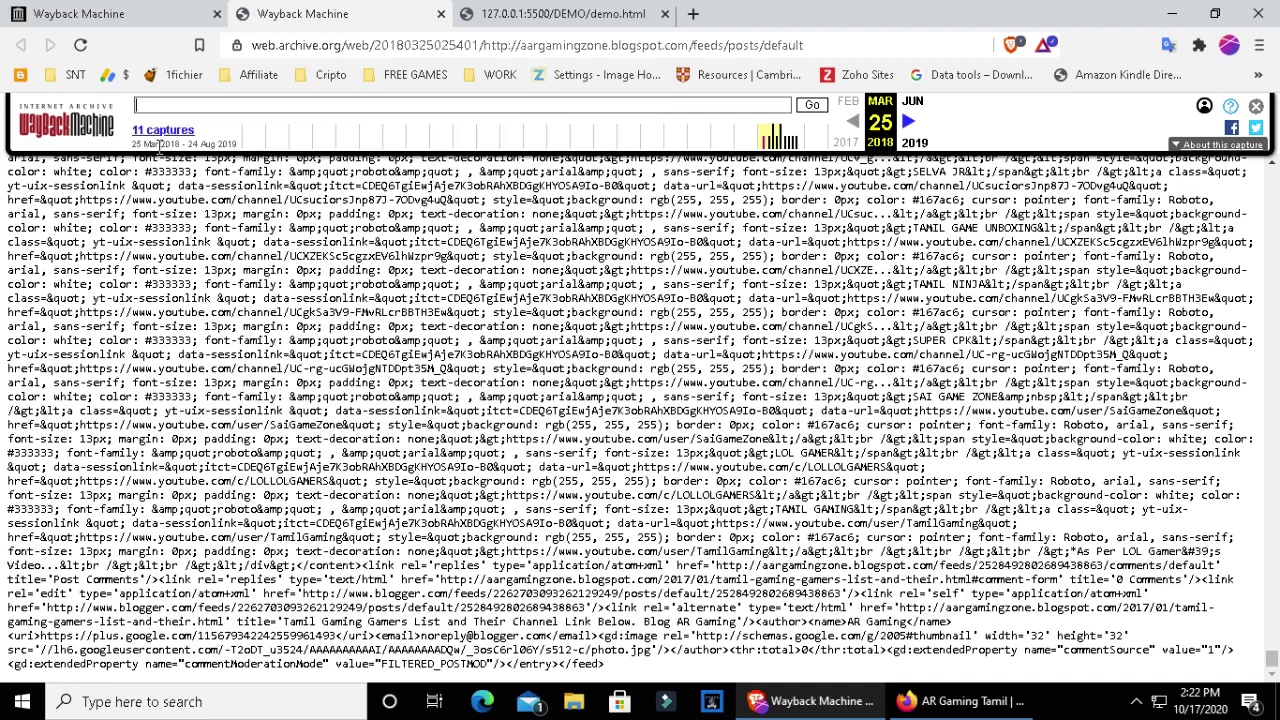
pyautogui.click(517, 21)
pyautogui.hotkey('ctrl', 'w')
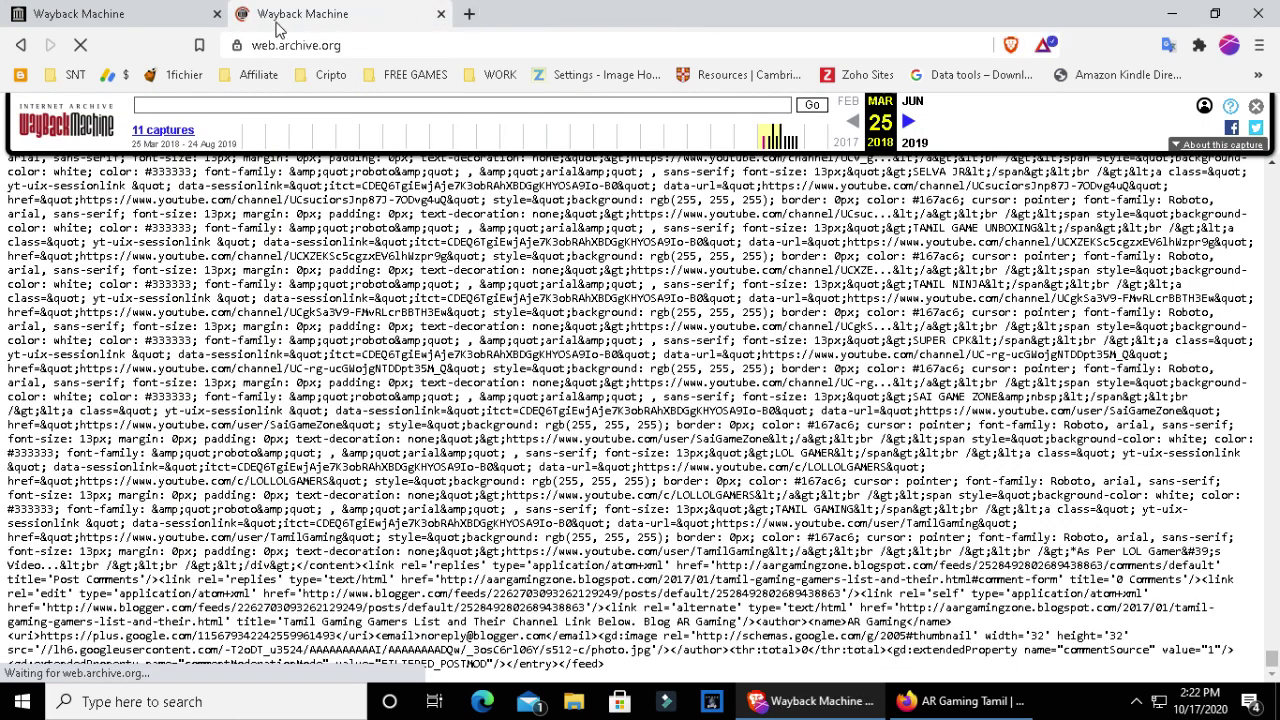
pyautogui.rightClick(586, 251)
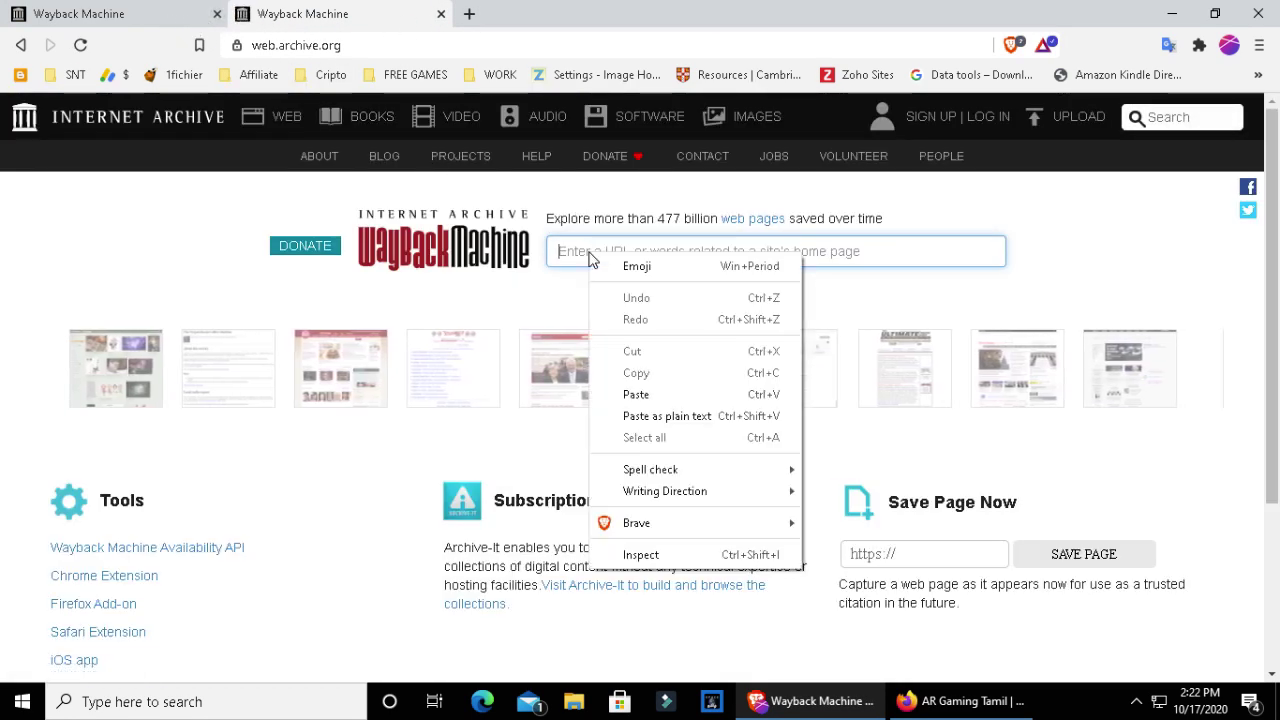
pyautogui.click(628, 392)
pyautogui.press('Return')
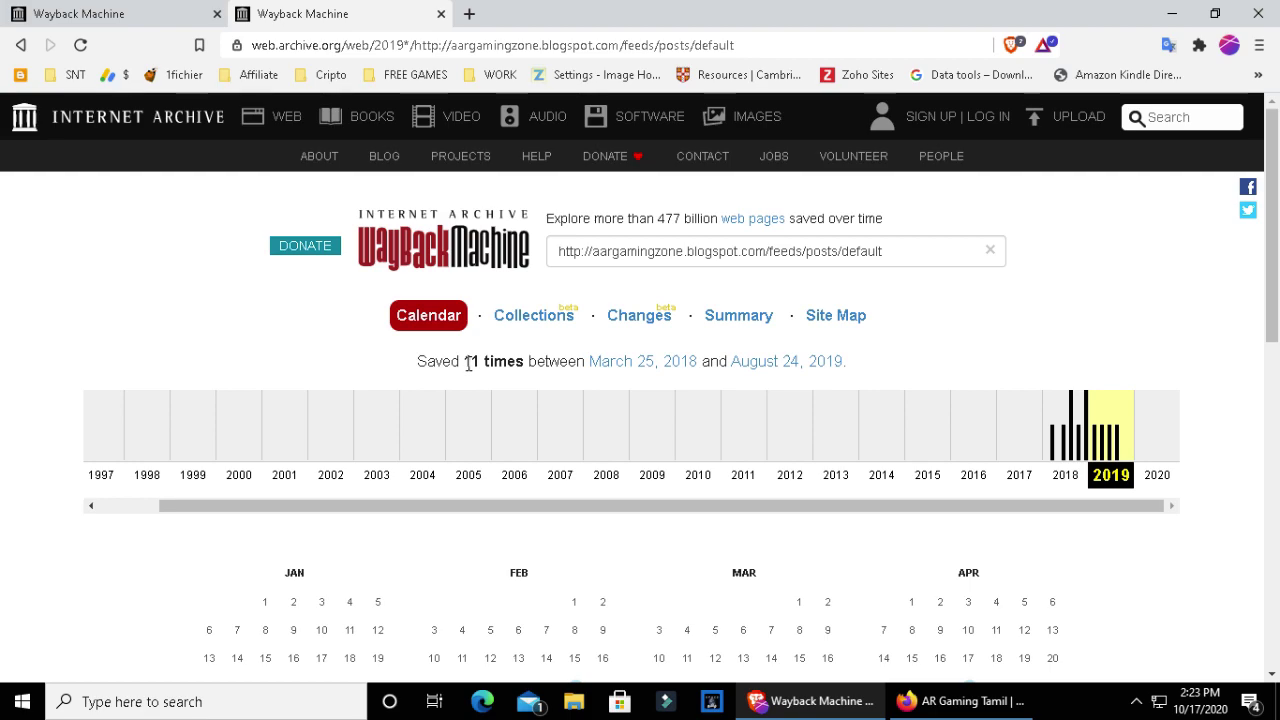
# Step: Show the feed's 2018 calendar and highlight the March 25 to August 22 captures
pyautogui.moveTo(465, 363); pyautogui.dragTo(519, 361)
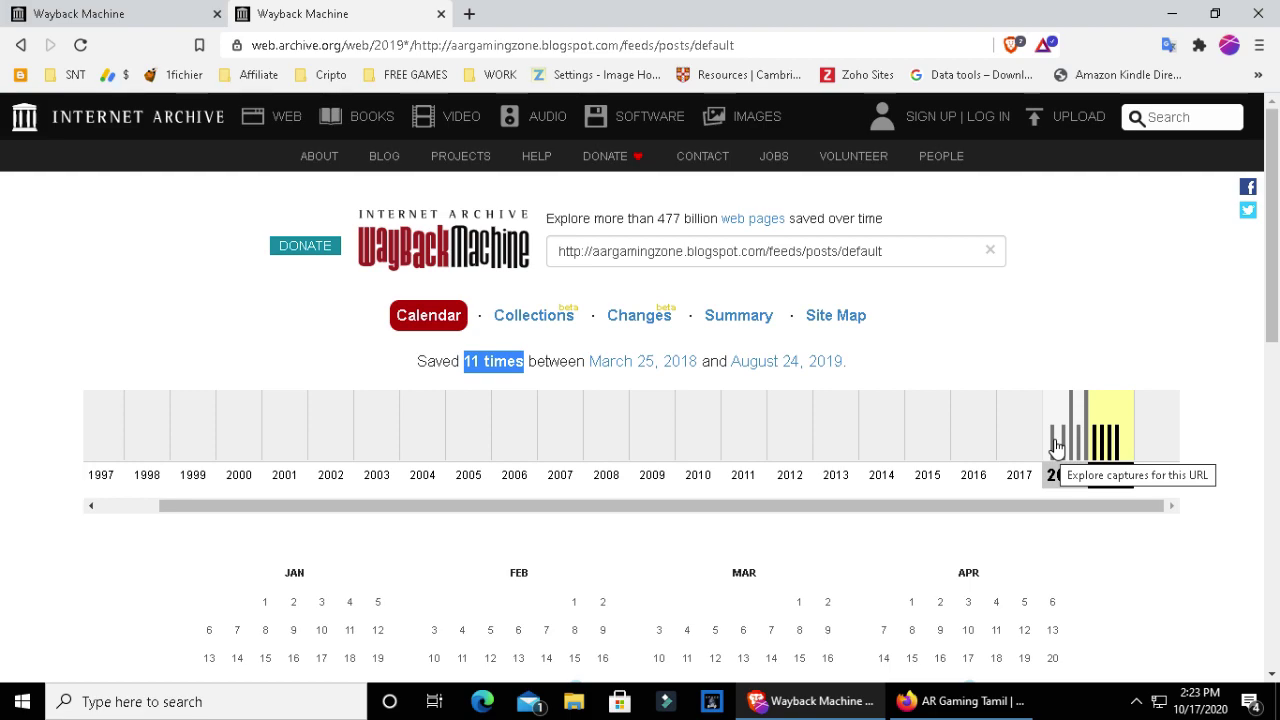
pyautogui.click(1055, 445)
pyautogui.scroll(-4, 920, 476)
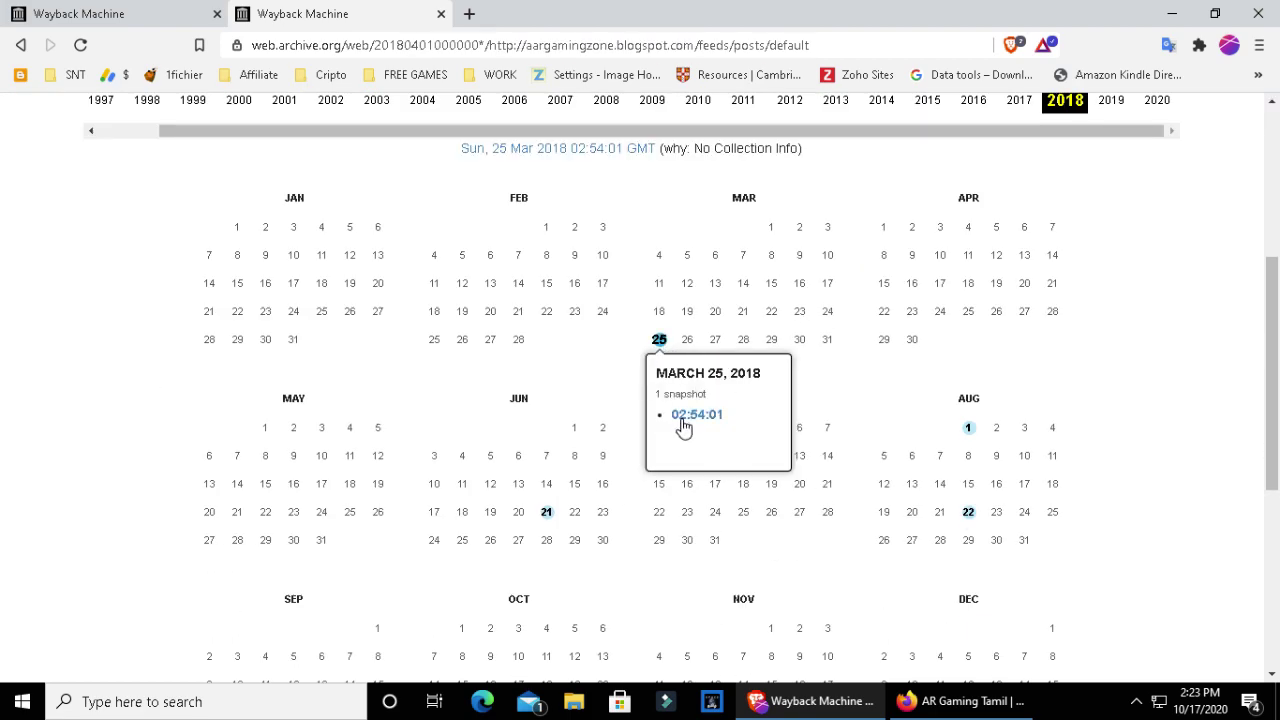
pyautogui.moveTo(659, 339)
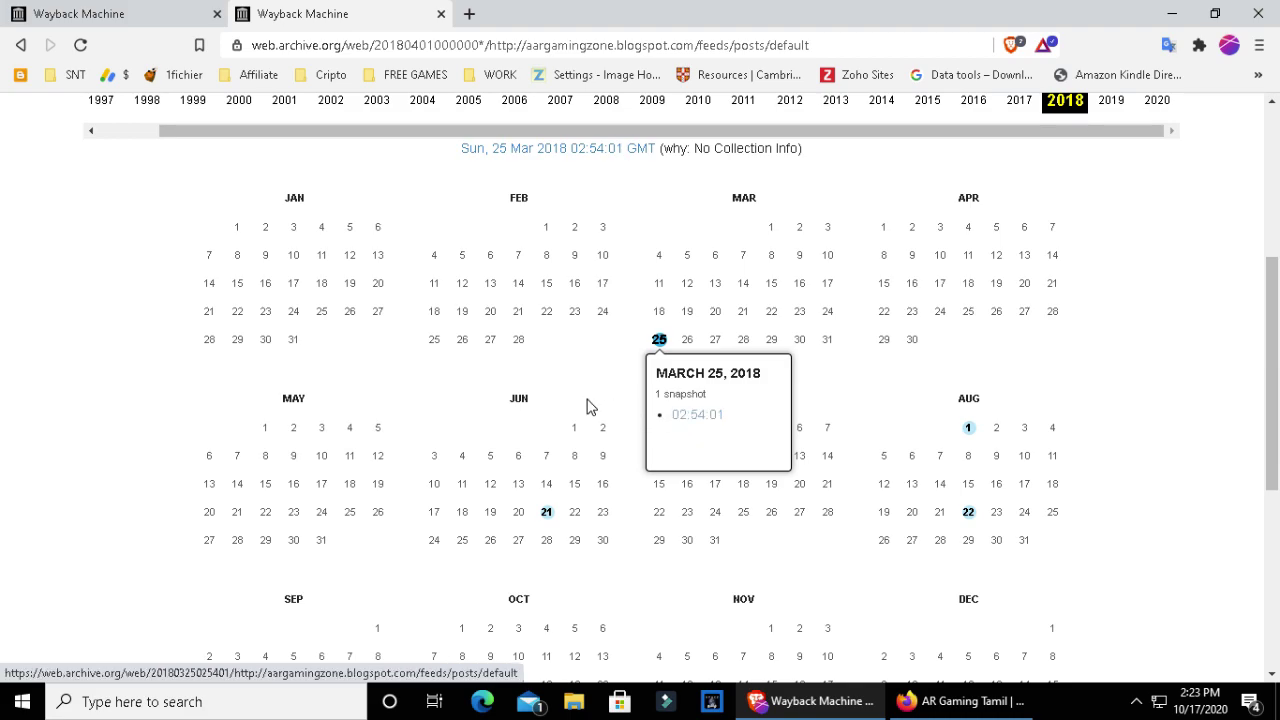
pyautogui.doubleClick(253, 261)
pyautogui.moveTo(253, 261); pyautogui.dragTo(1096, 562)
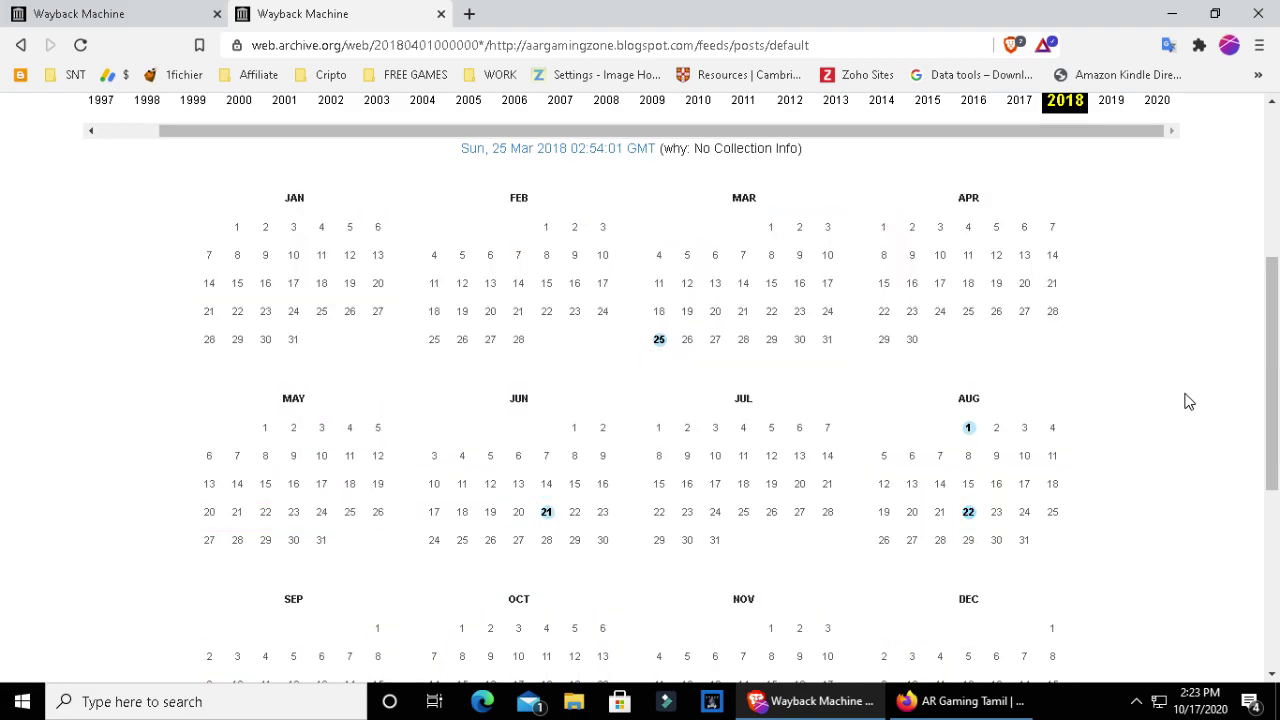
pyautogui.scroll(4, 205, 338)
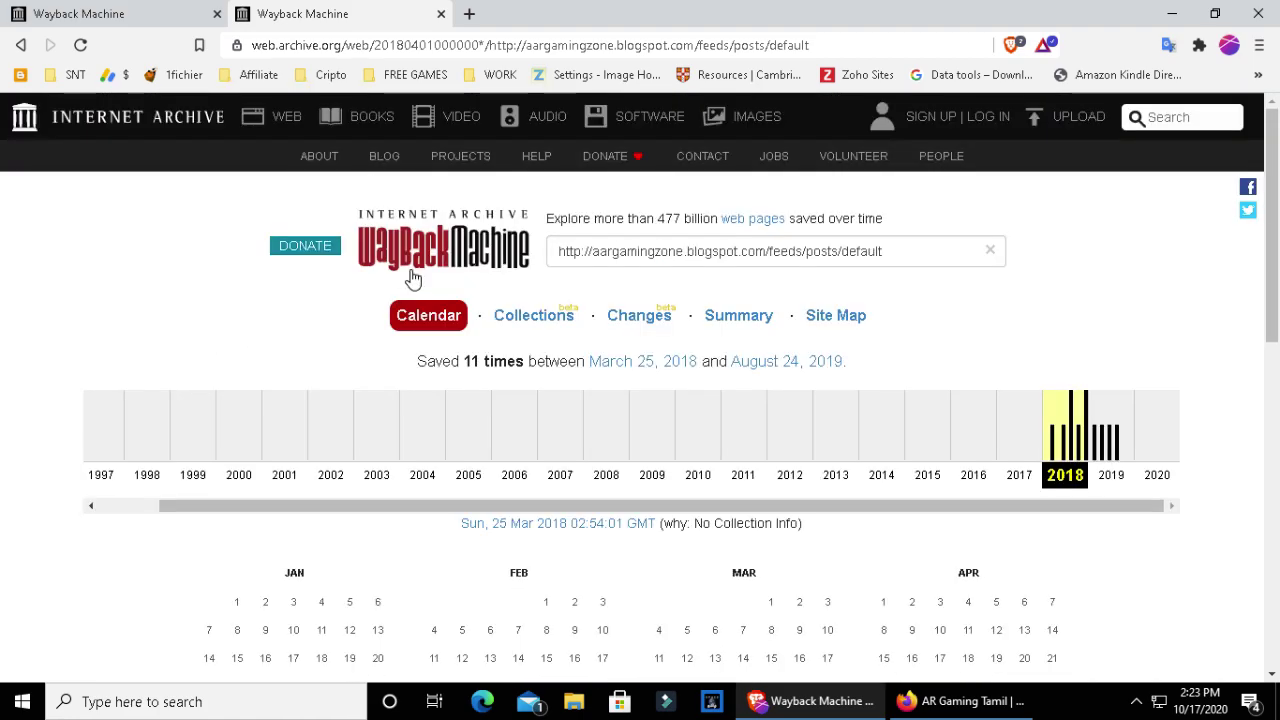